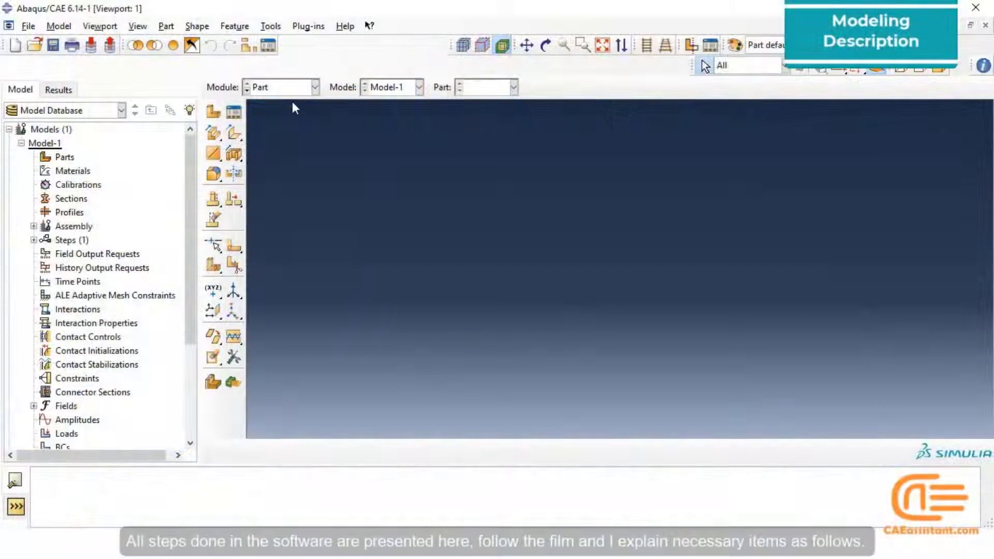
Step: Create a 3D deformable planar wire part named truss with an approximate size of 12
left_click(215, 113)
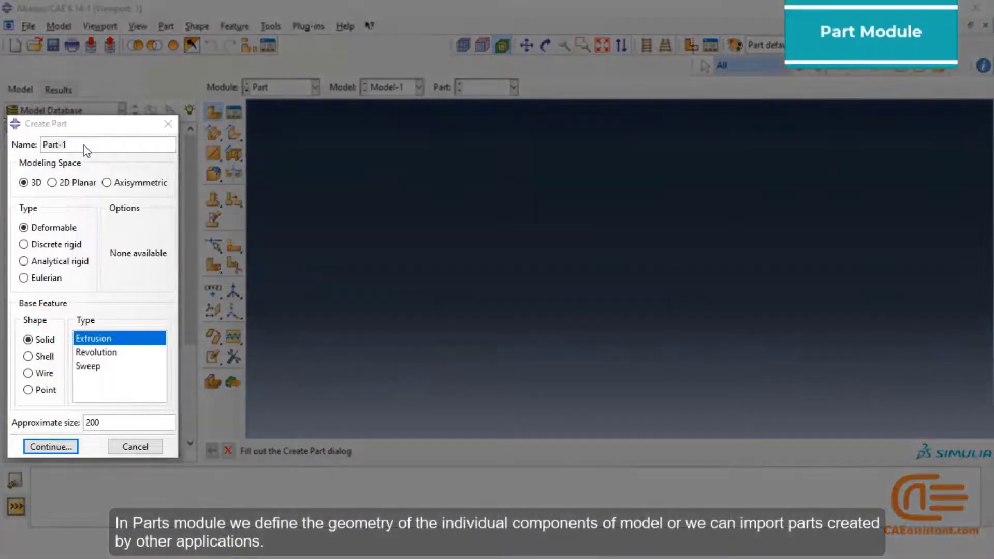
triple_click(84, 145)
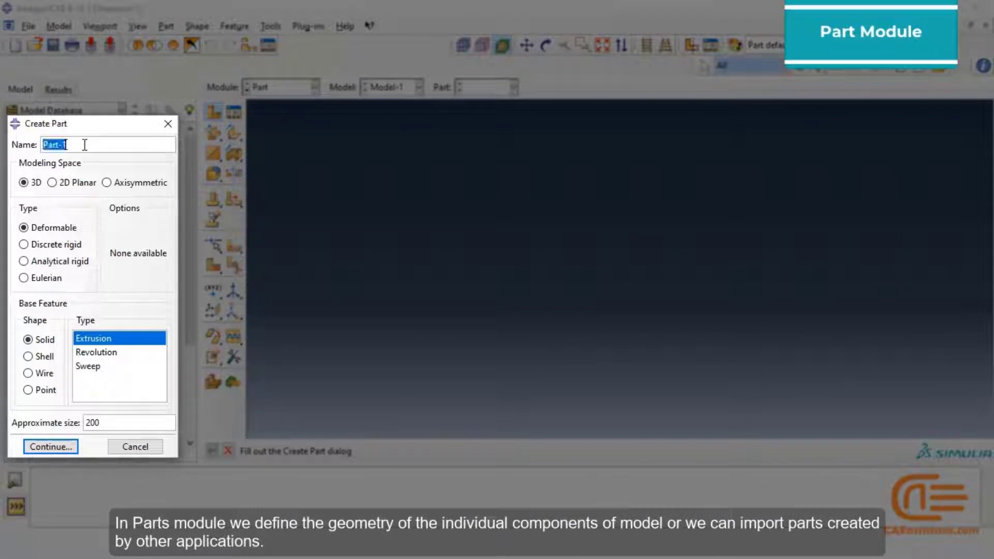
type("truss")
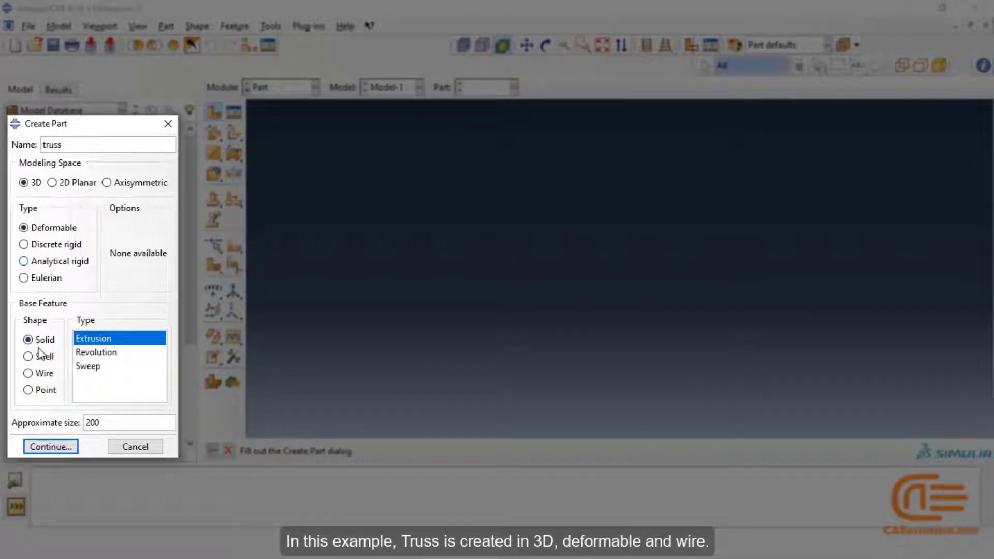
left_click(29, 374)
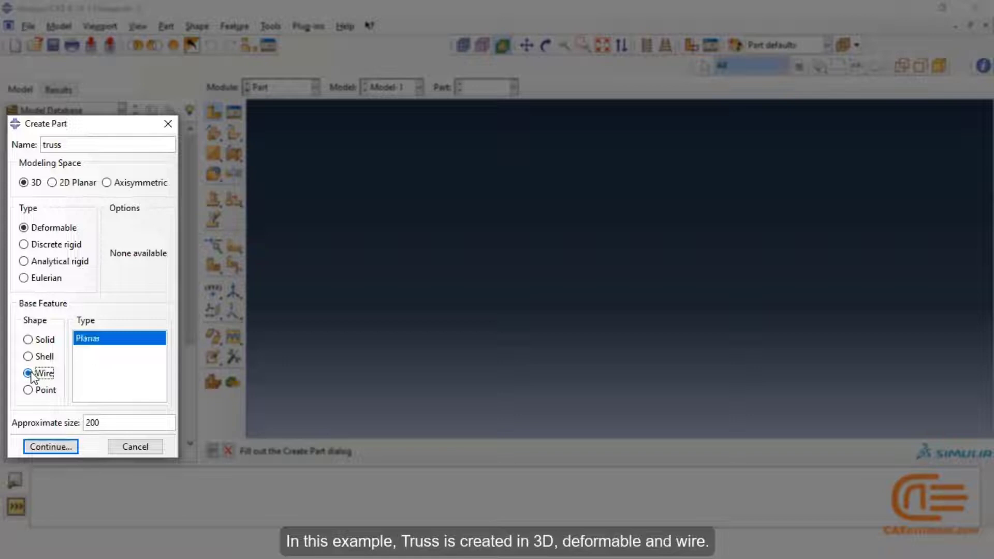
double_click(121, 424)
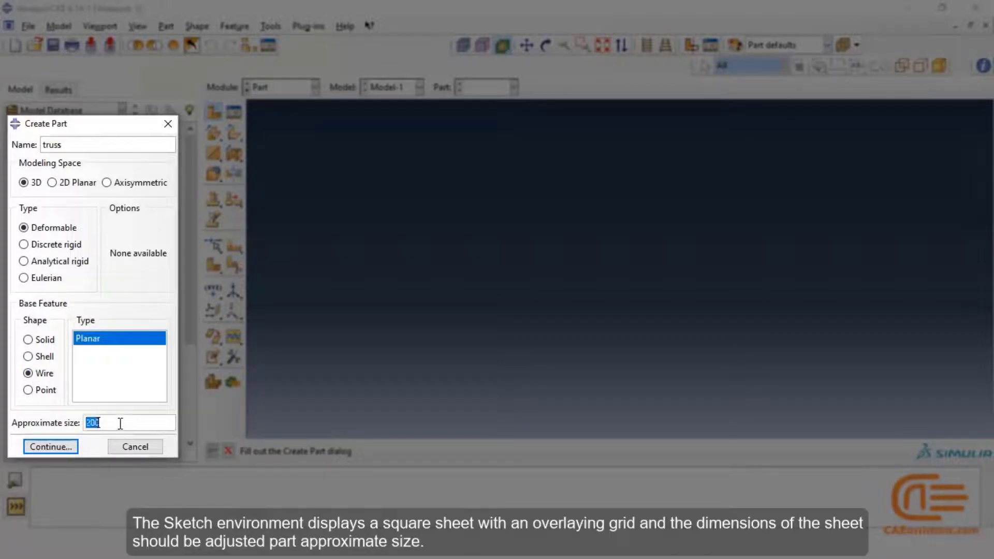
type("12")
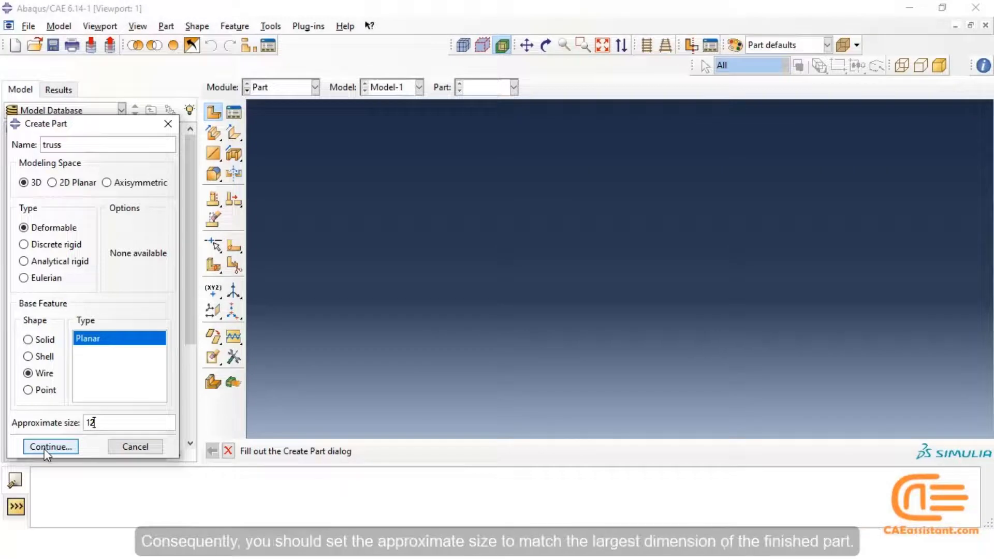
left_click(44, 448)
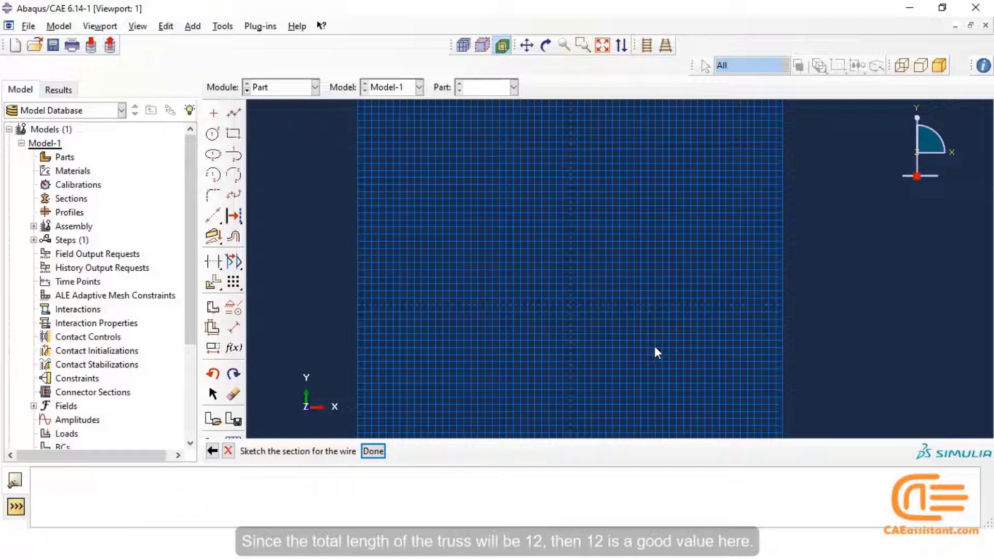
Step: Add isolated sketch points at (-6,0), (-4,0), (-2,0), (0,0), (2,0), (4,0) and (6,0)
left_click(220, 117)
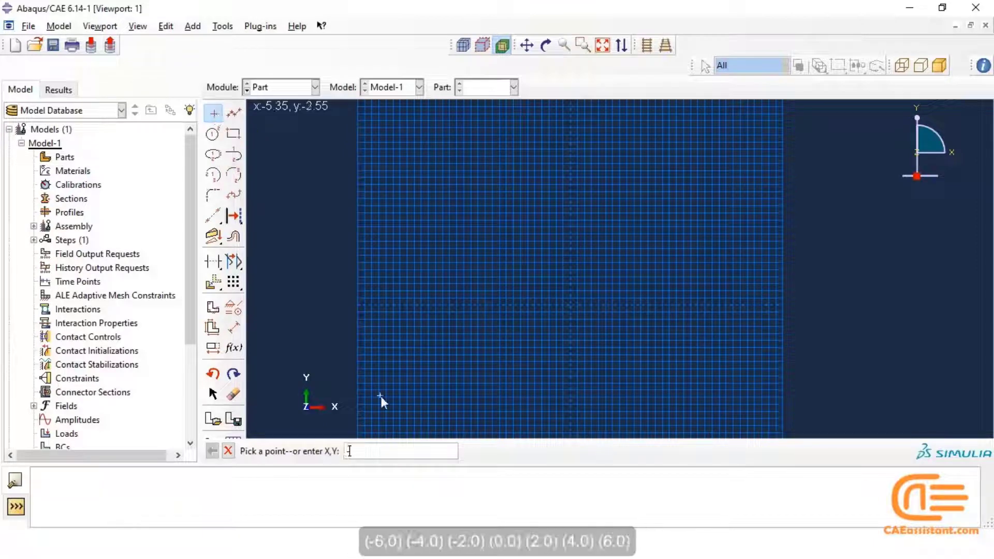
type("-6,0")
key("Return")
type("-4,0")
key("Return")
type("-2,0")
key("Return")
type("0,0")
key("Return")
type("2,0")
key("Return")
type("4,0")
key("Return")
type("6,0")
key("Return")
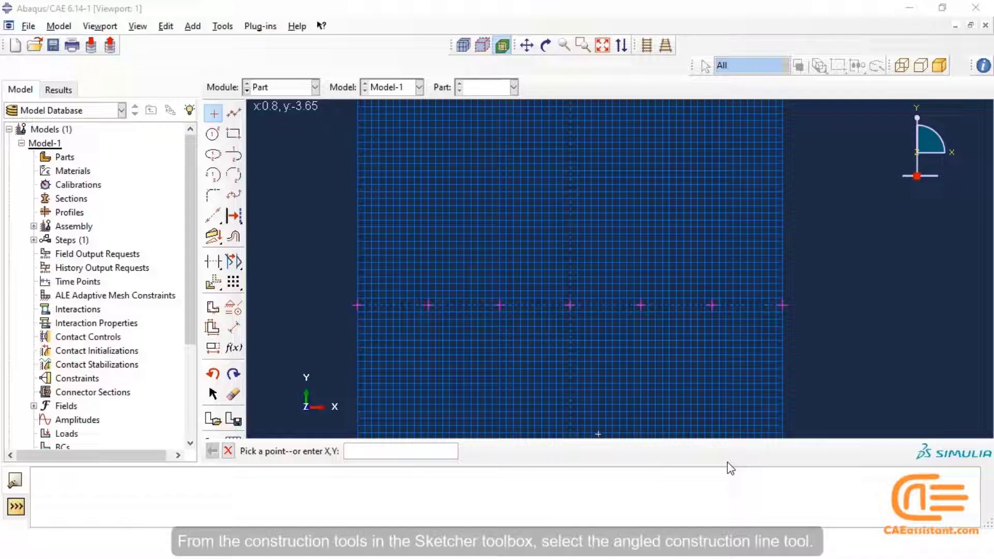
Step: Place construction lines at a 60° angle through each of the seven isolated points
left_click(215, 217)
left_click(290, 220)
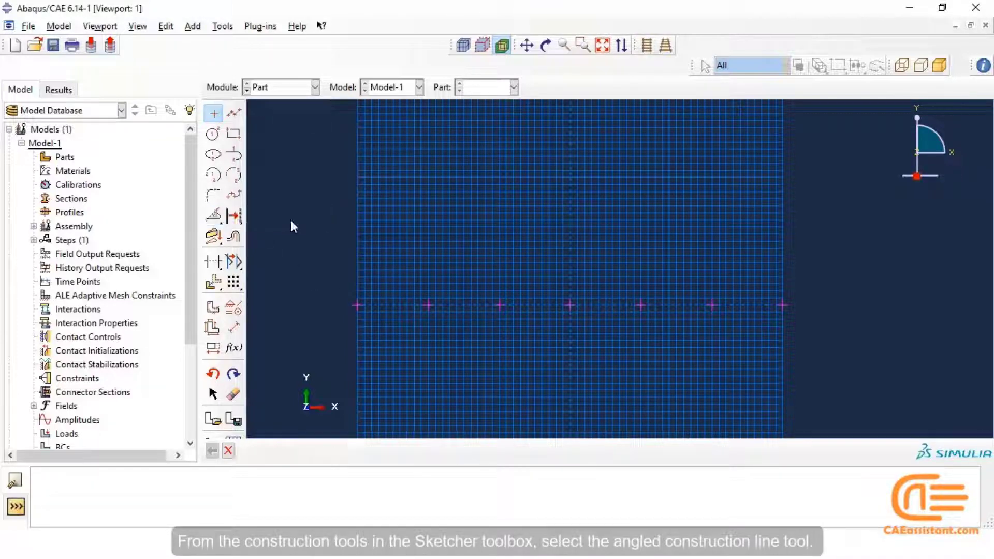
type("60")
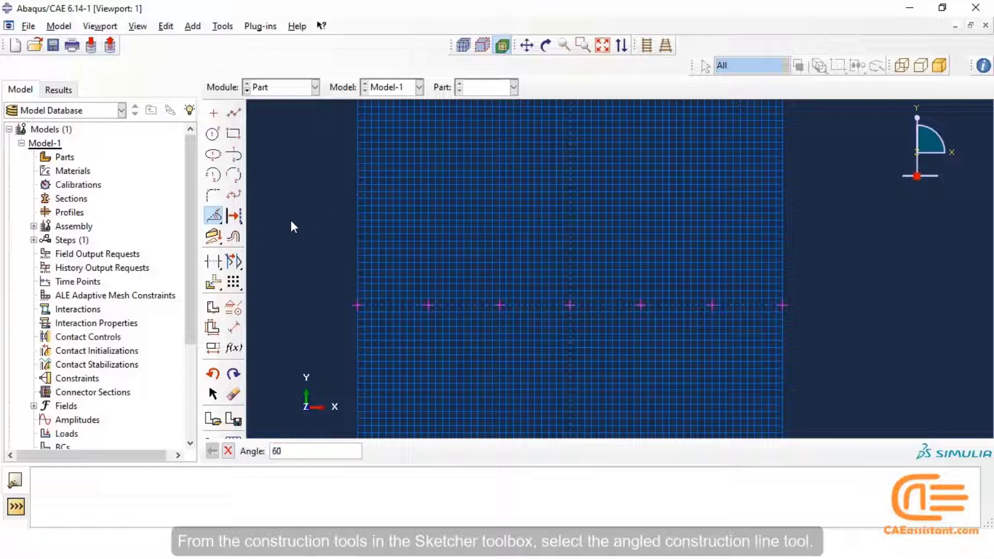
key("Return")
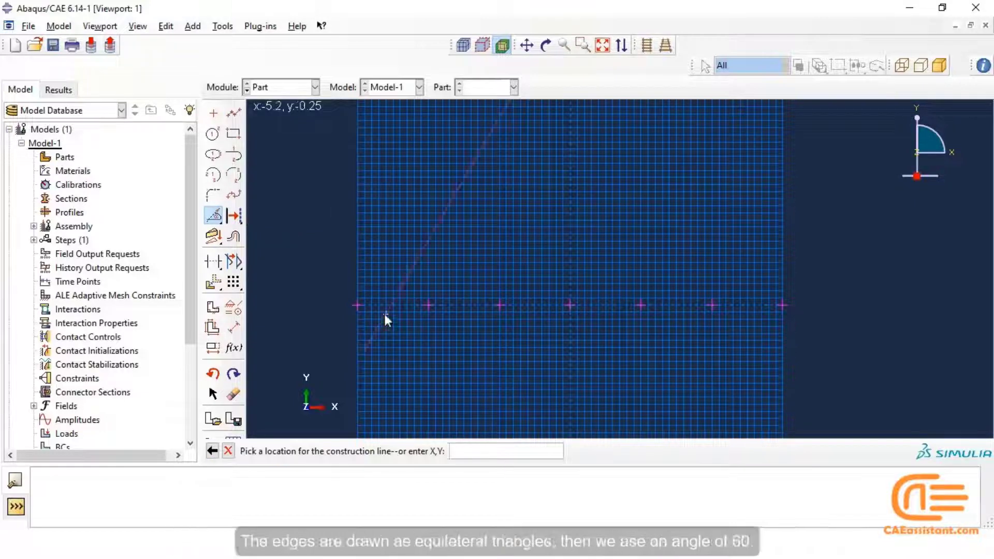
left_click(359, 305)
left_click(429, 305)
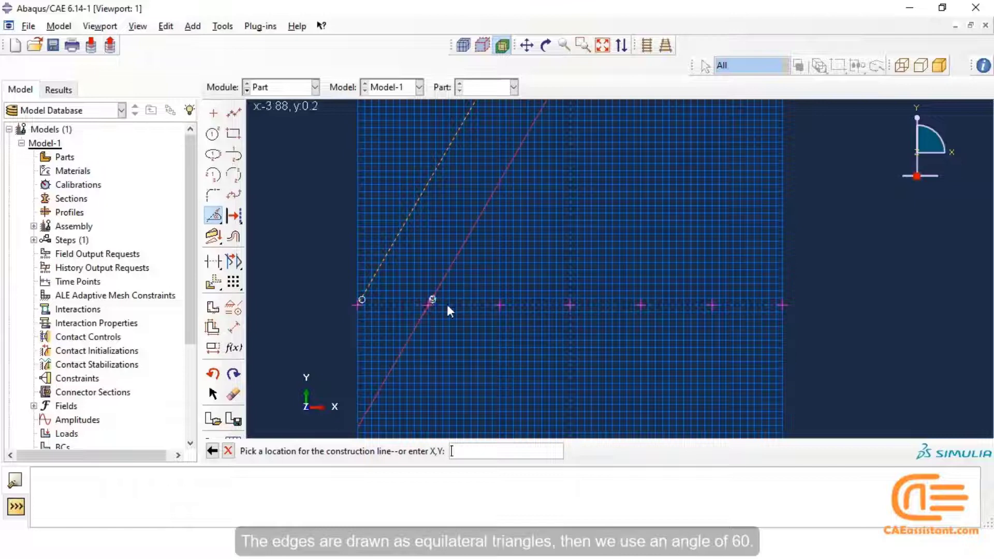
left_click(500, 305)
left_click(569, 305)
left_click(640, 305)
left_click(711, 305)
left_click(781, 306)
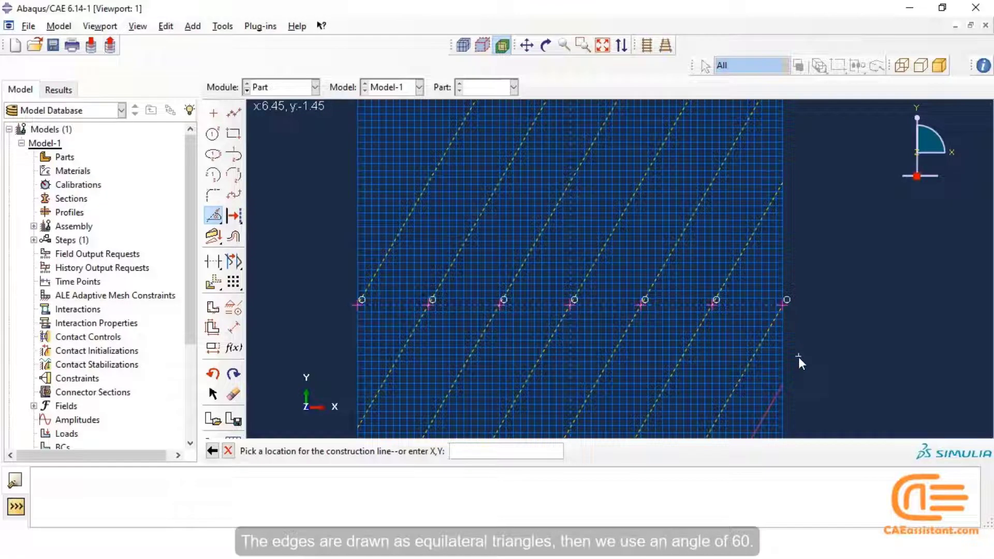
Step: Place construction lines at a 120° angle through each of the seven isolated points
left_click(214, 215)
left_click(214, 216)
type("120")
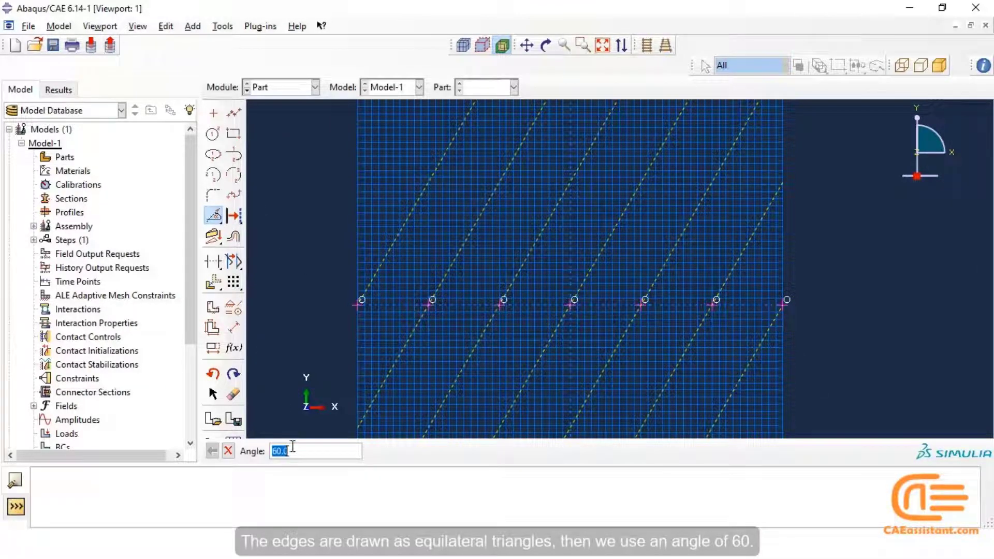
key("Return")
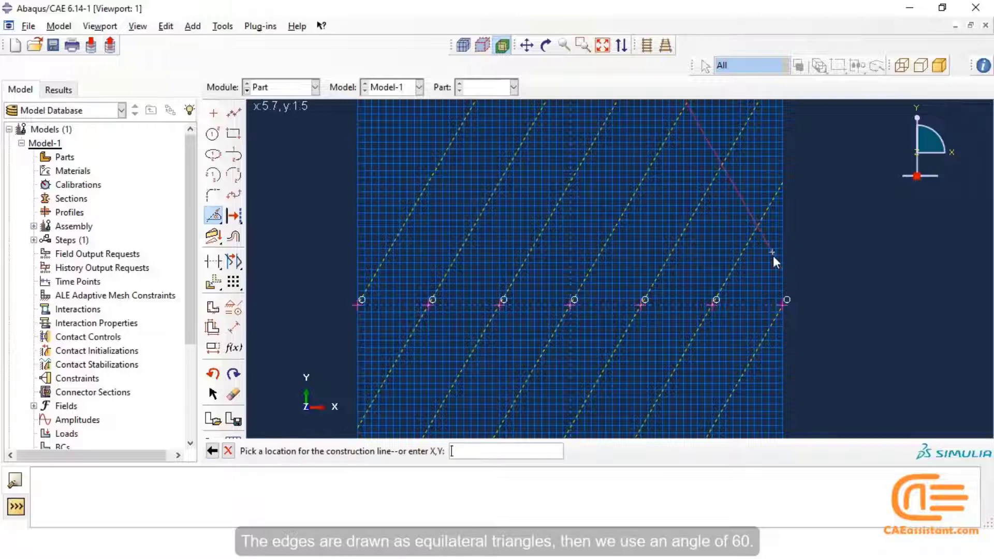
left_click(786, 300)
left_click(717, 301)
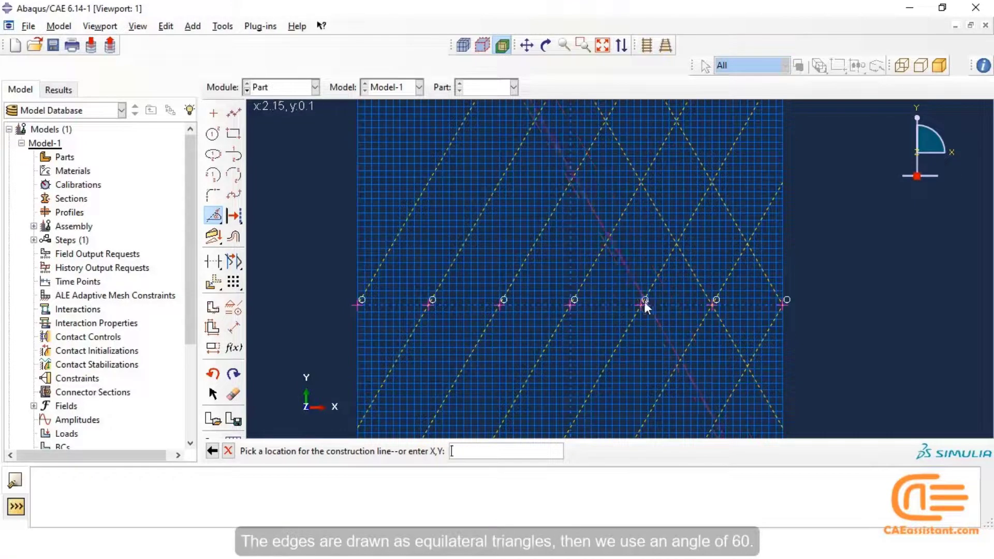
left_click(645, 301)
left_click(575, 301)
left_click(504, 301)
left_click(433, 301)
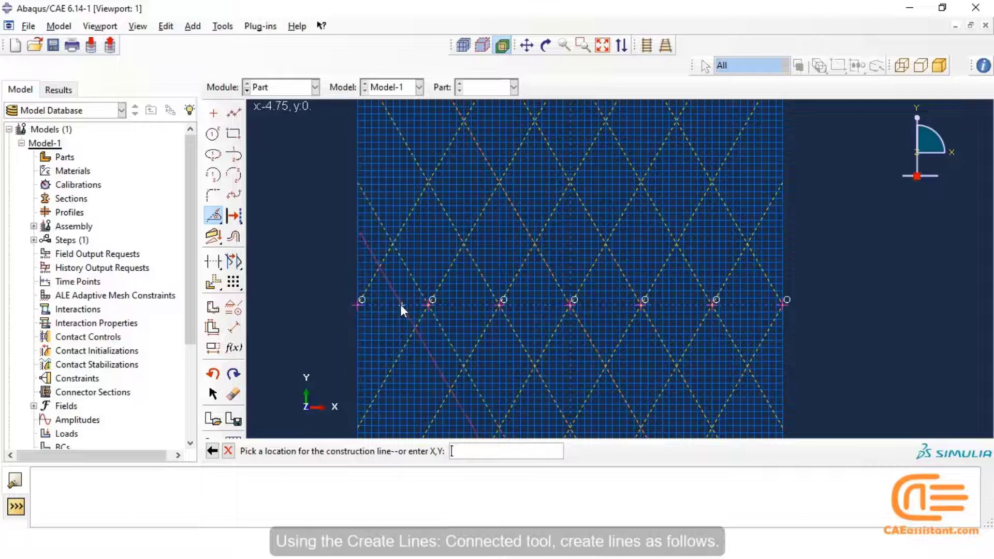
left_click(362, 301)
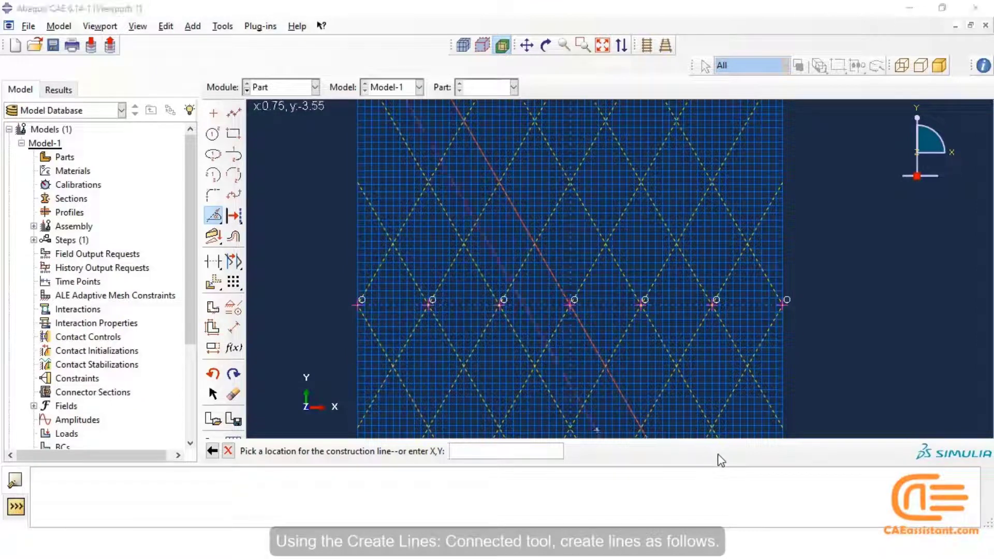
Step: Draw the truss's bottom chord as connected lines through the seven points from (-6,0) to (6,0)
left_click(234, 113)
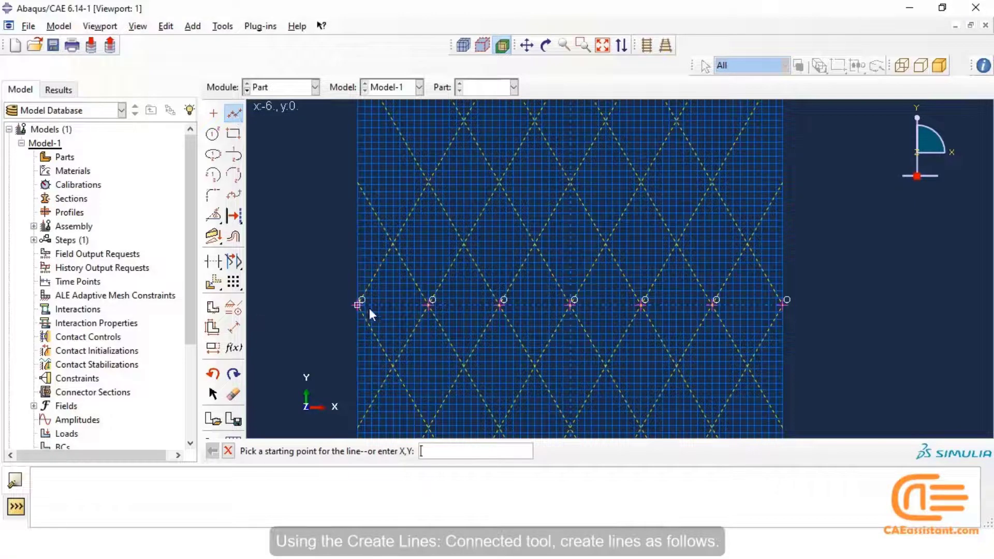
left_click(360, 306)
left_click(429, 306)
left_click(499, 305)
left_click(571, 305)
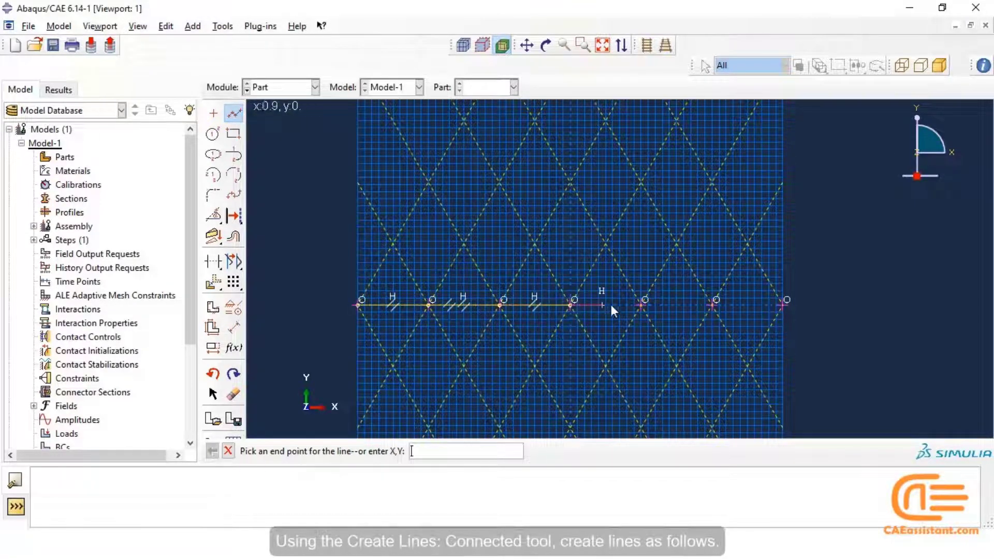
left_click(641, 306)
left_click(712, 305)
left_click(783, 305)
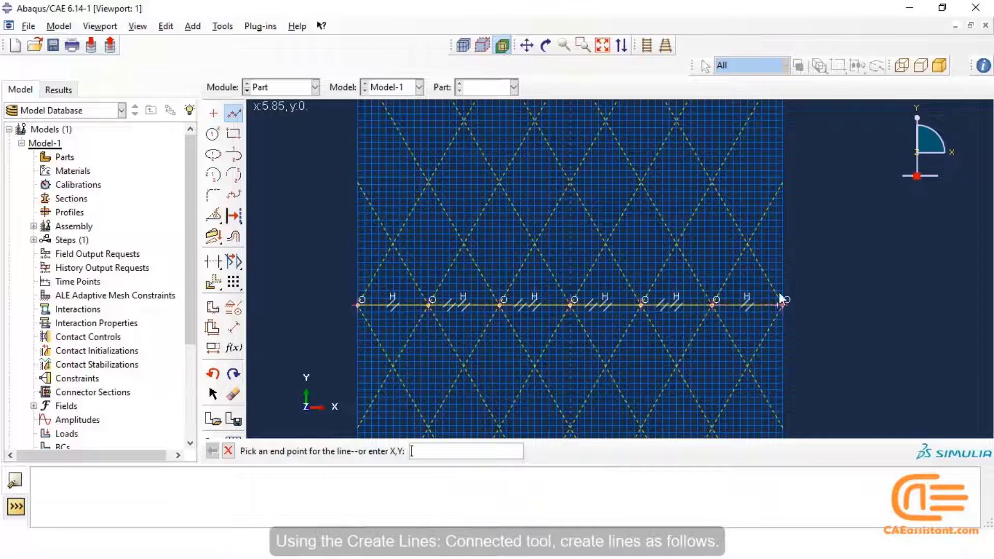
Step: Continue the connected lines as zigzag diagonals from (6,0) back to (-6,0), using the construction line intersections above the chord as apexes
left_click(749, 242)
left_click(714, 306)
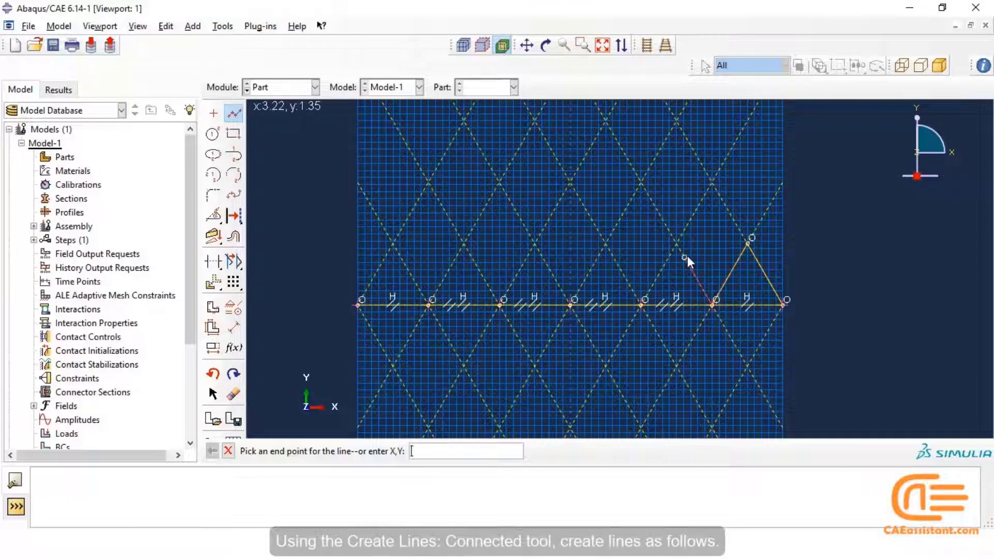
left_click(677, 242)
left_click(641, 306)
left_click(606, 242)
left_click(570, 306)
left_click(535, 242)
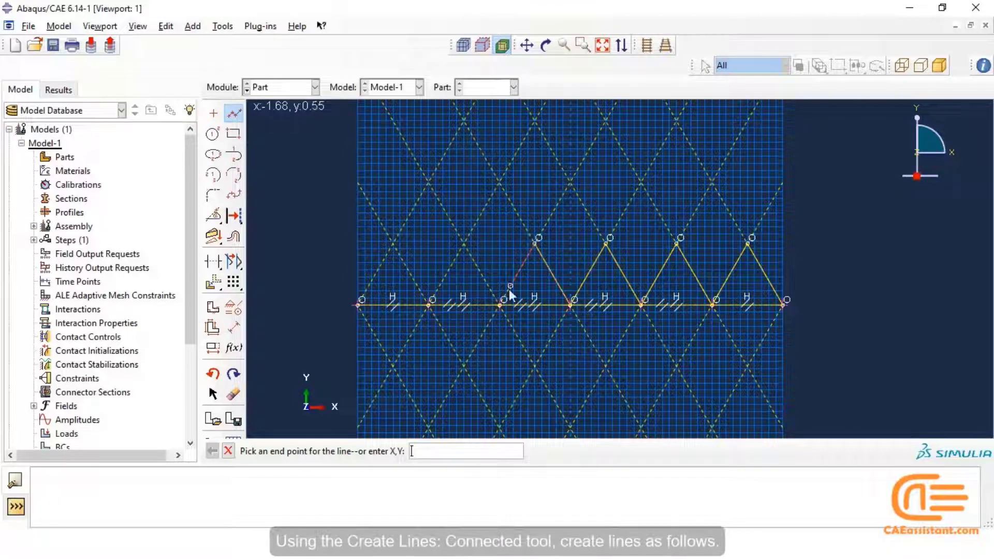
left_click(500, 306)
left_click(465, 243)
left_click(429, 305)
left_click(394, 242)
left_click(362, 303)
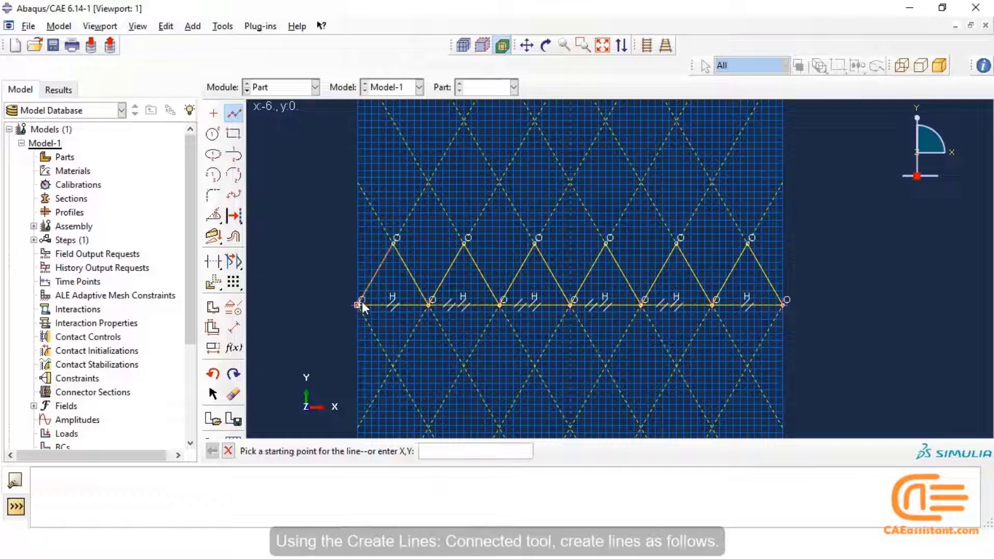
Step: Draw the top chord as connected lines through the six diagonal apexes and finish the wire sketch
left_click(397, 242)
left_click(464, 242)
left_click(535, 242)
left_click(605, 242)
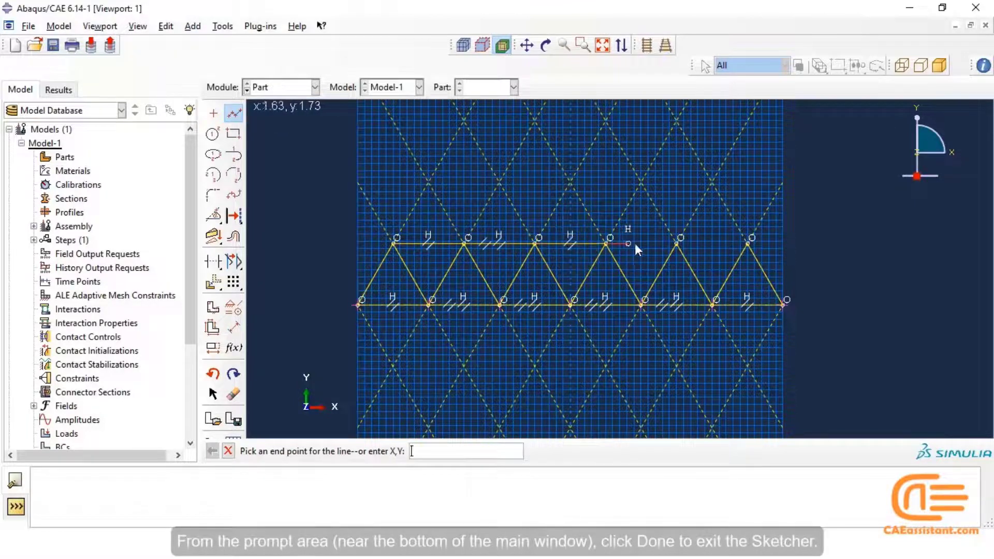
left_click(677, 243)
left_click(747, 243)
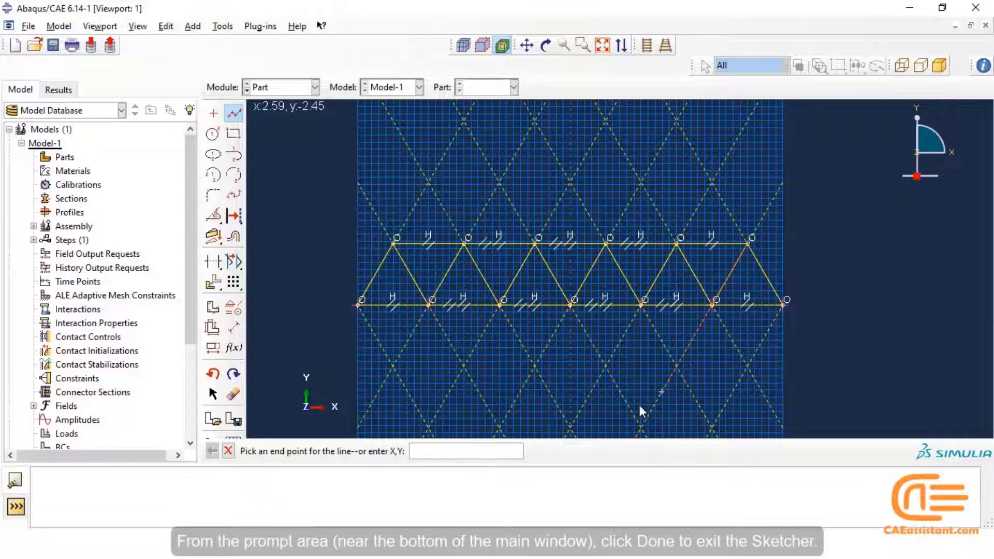
left_click(234, 113)
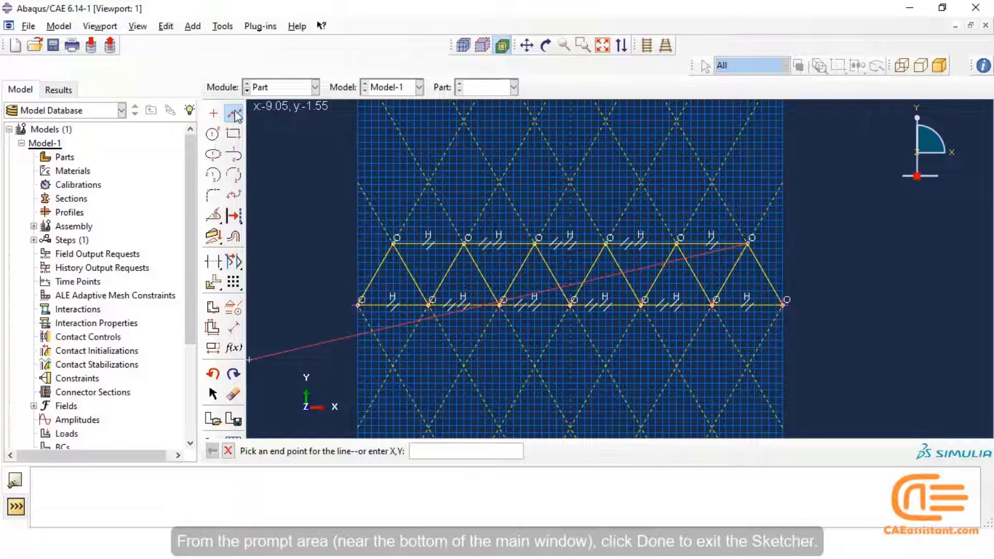
left_click(373, 452)
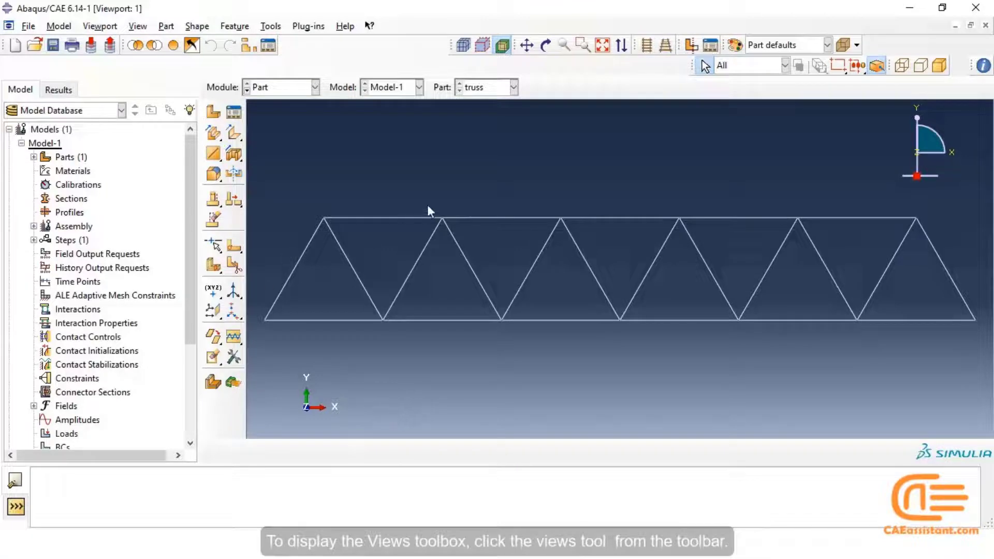
Step: Display the Views toolbar docked among the other toolbars and switch the truss to the isometric view
left_click(138, 26)
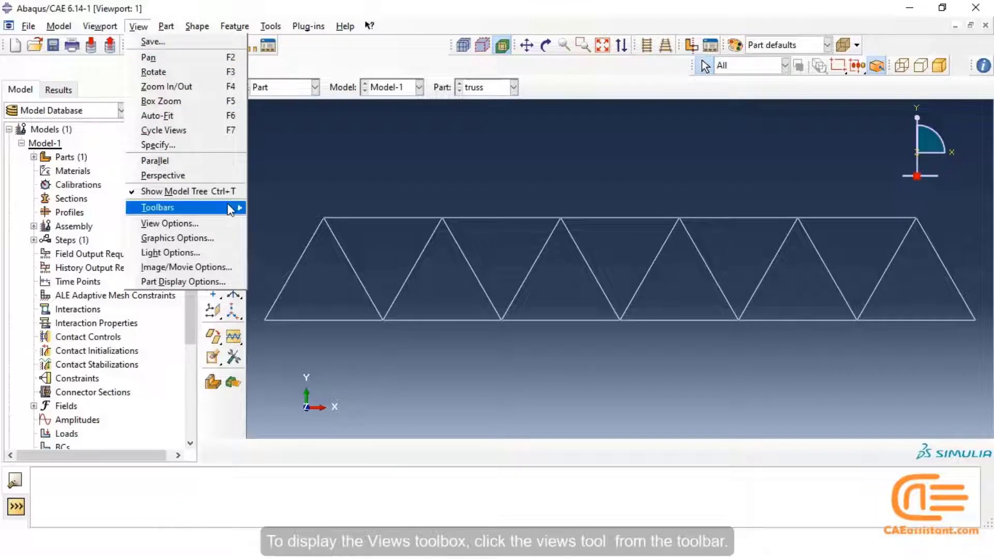
mouse_move(232, 208)
left_click(275, 266)
left_click_drag(487, 136, 342, 46)
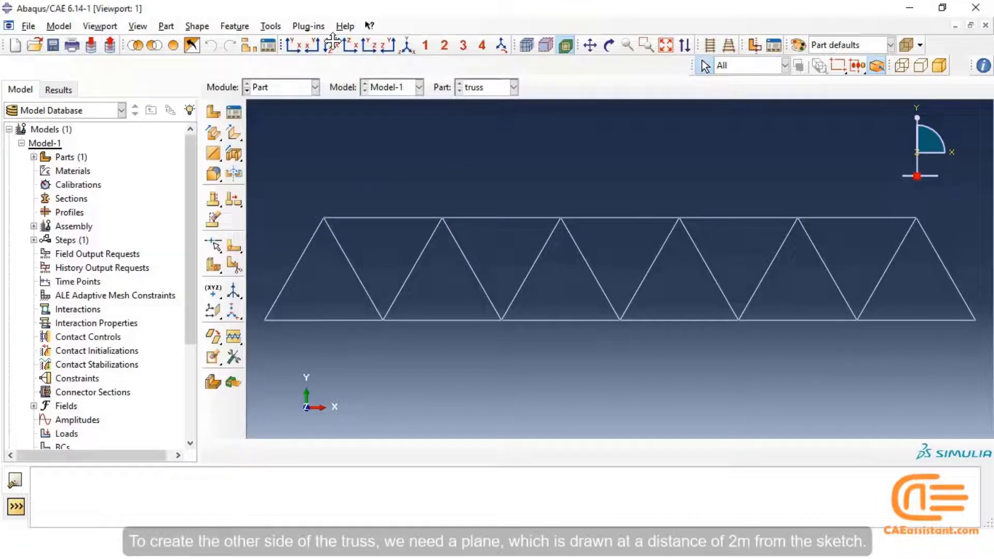
left_click(406, 46)
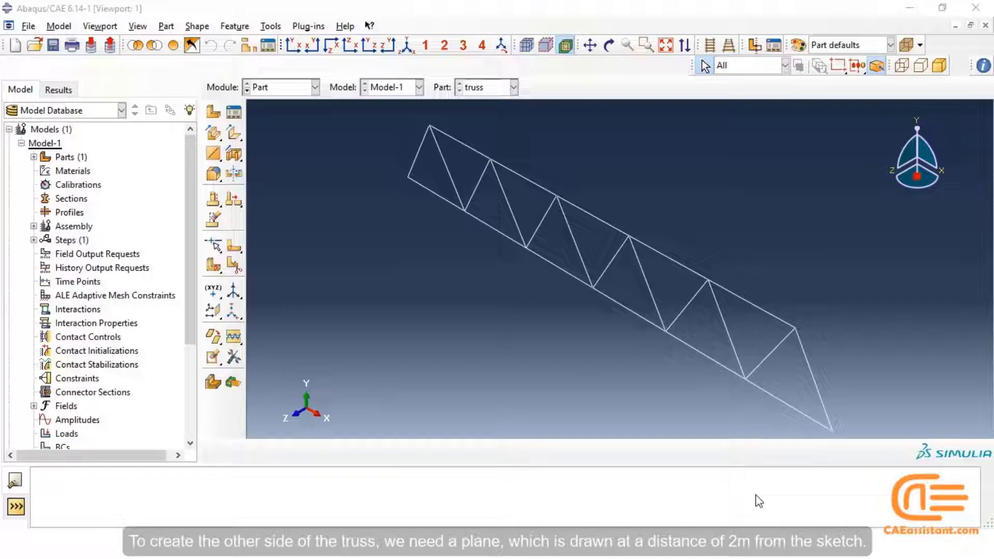
Step: Create a datum plane offset 2 from the XY principal plane
left_click(213, 312)
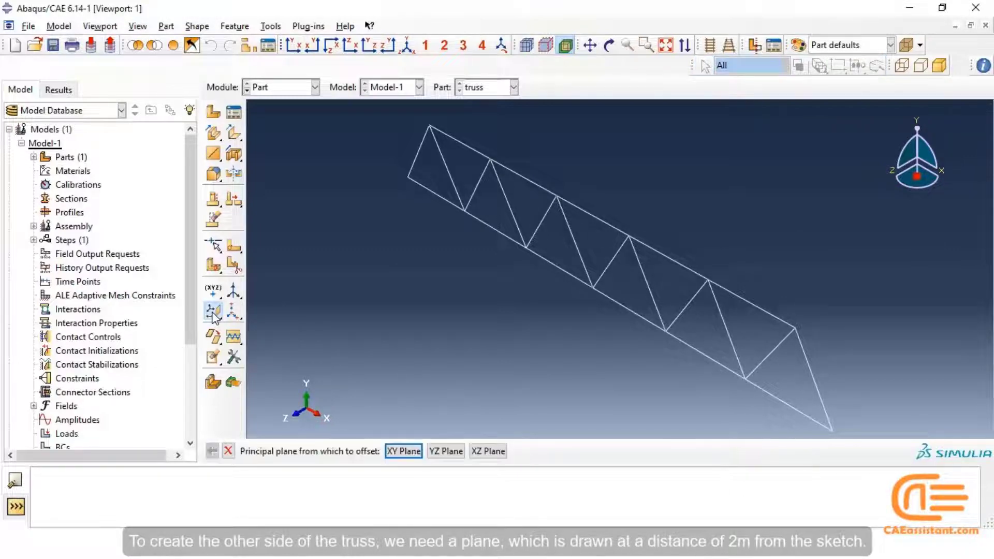
left_click(405, 451)
key("BackSpace")
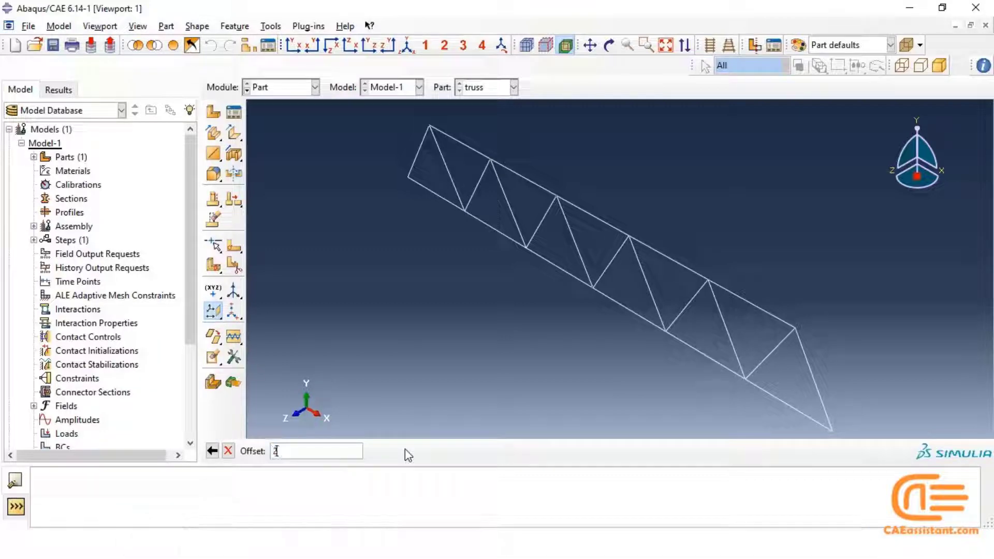
key("Return")
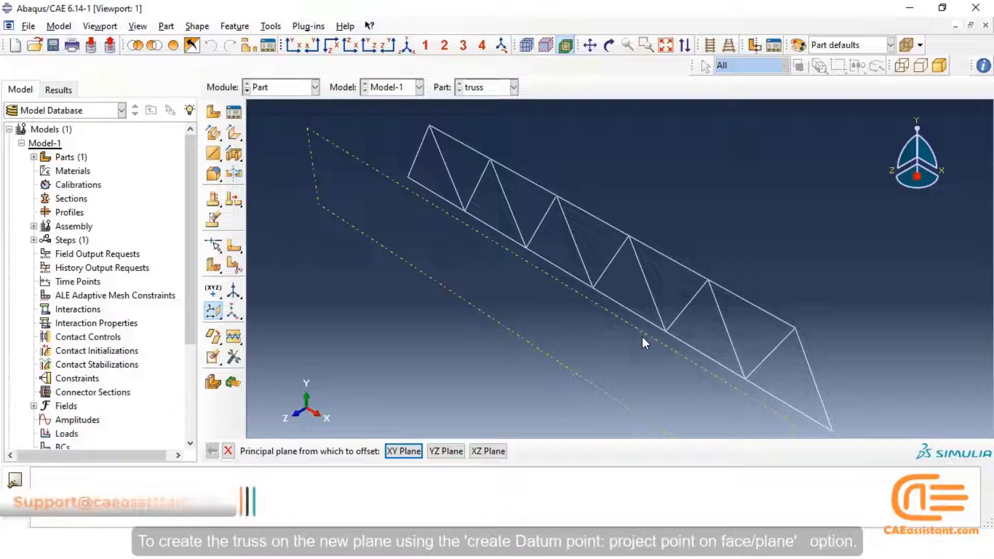
Step: Project the truss's first two top-chord and first two bottom-chord nodes from the -X end onto the offset datum plane as datum points
left_click(215, 294)
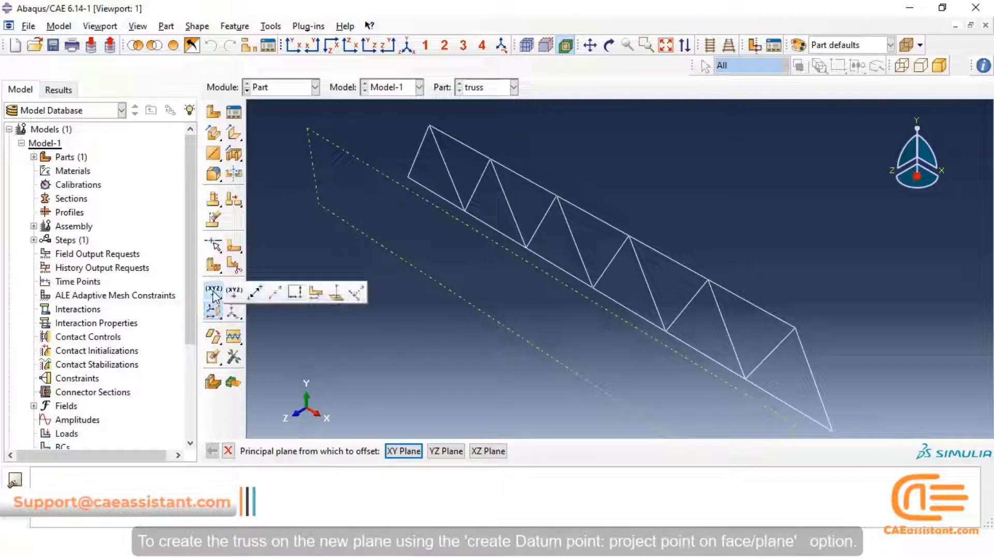
left_click(334, 297)
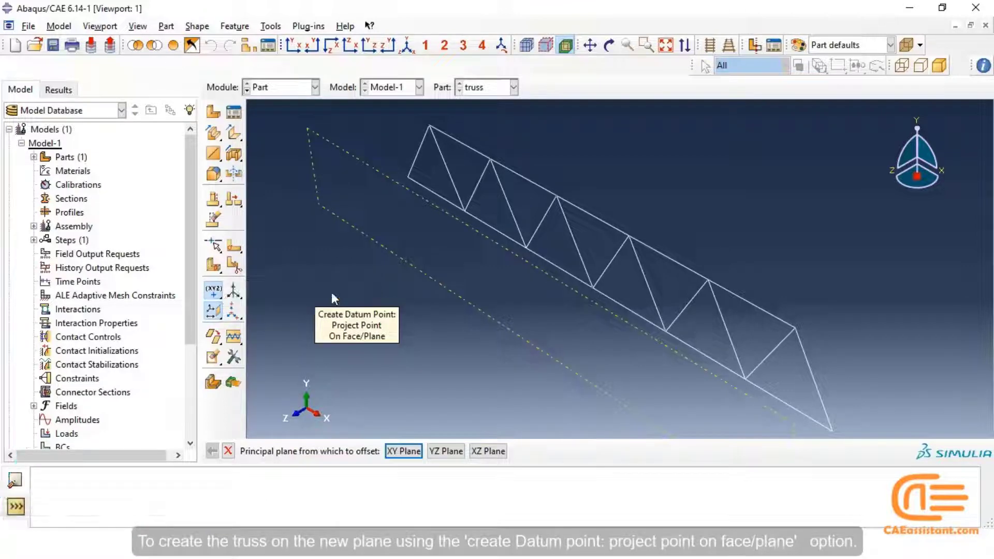
left_click(429, 125)
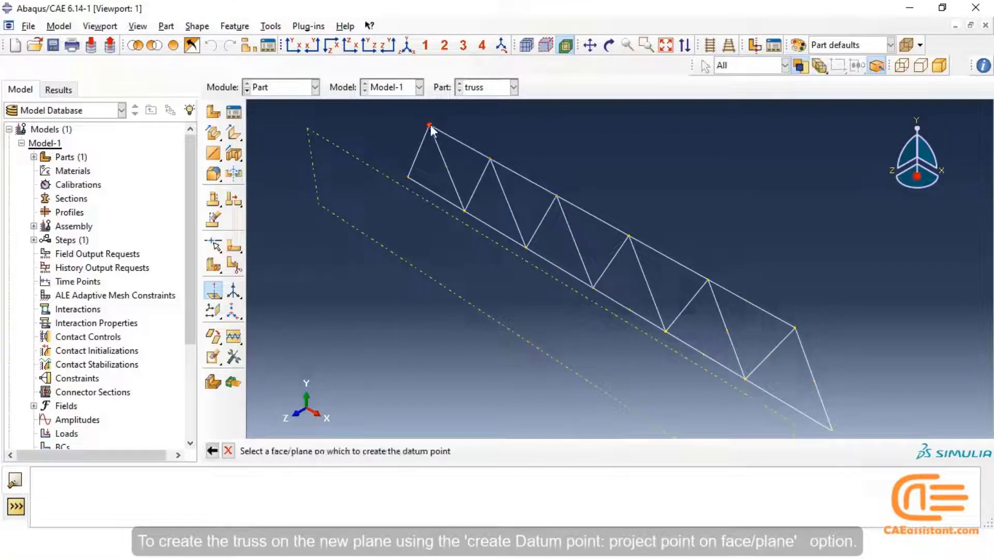
left_click(377, 166)
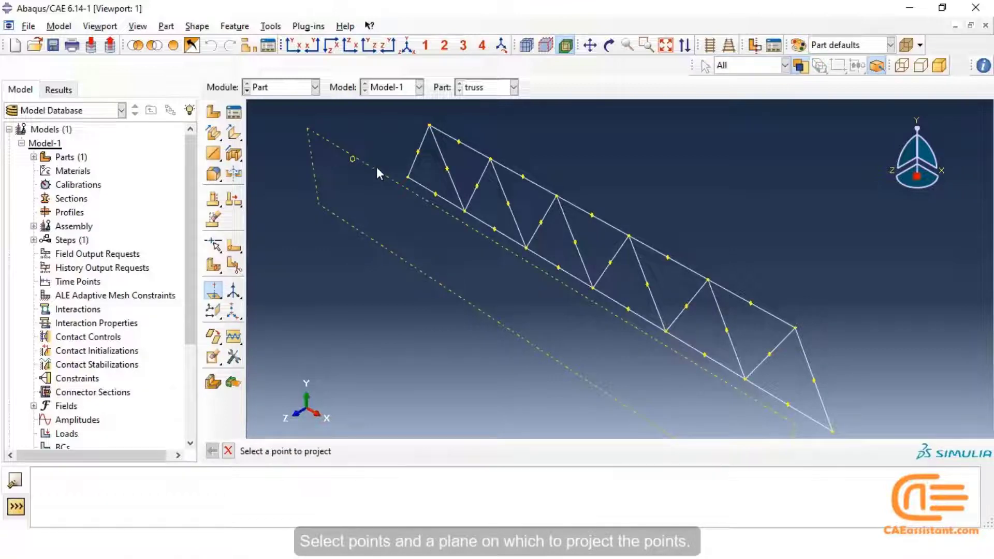
left_click(465, 211)
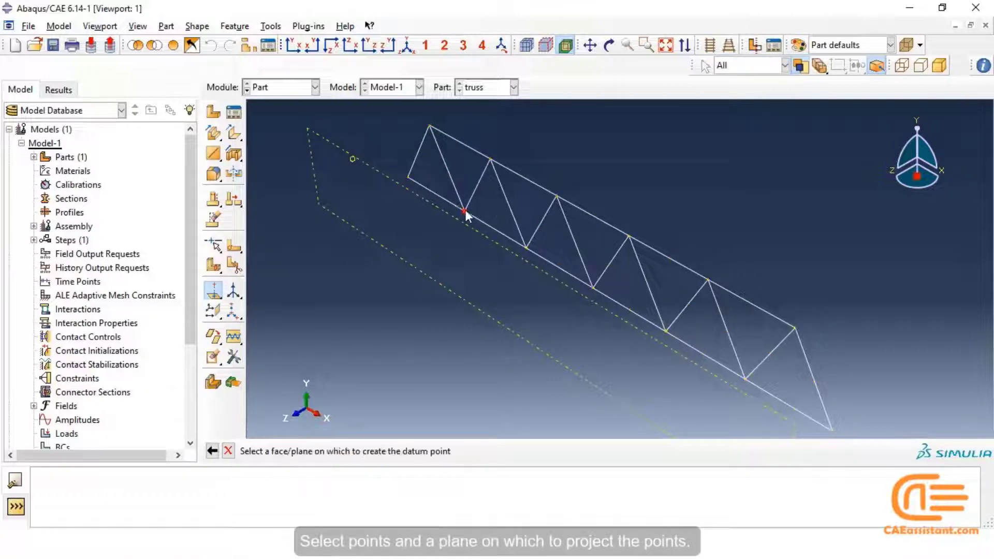
left_click(402, 182)
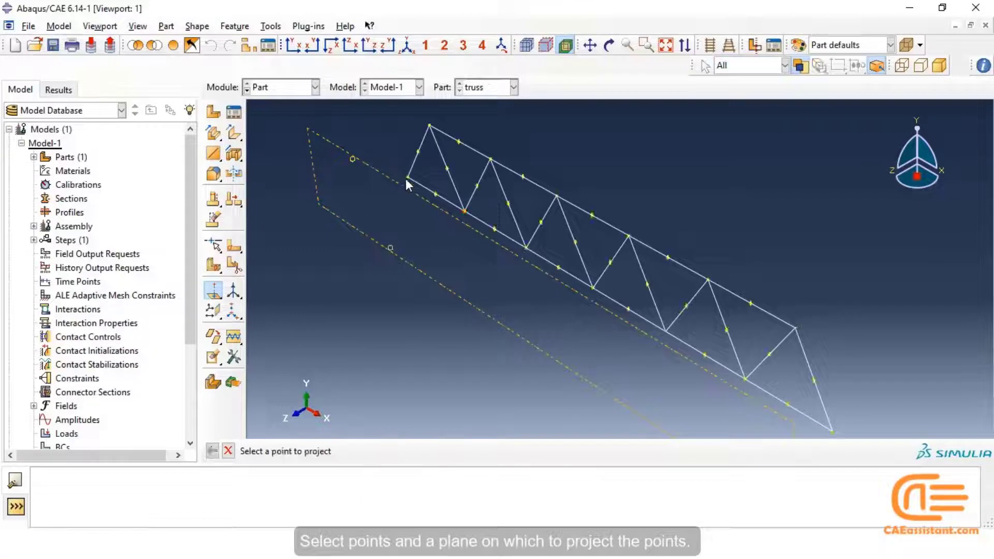
left_click(408, 178)
left_click(350, 224)
left_click(490, 159)
left_click(436, 207)
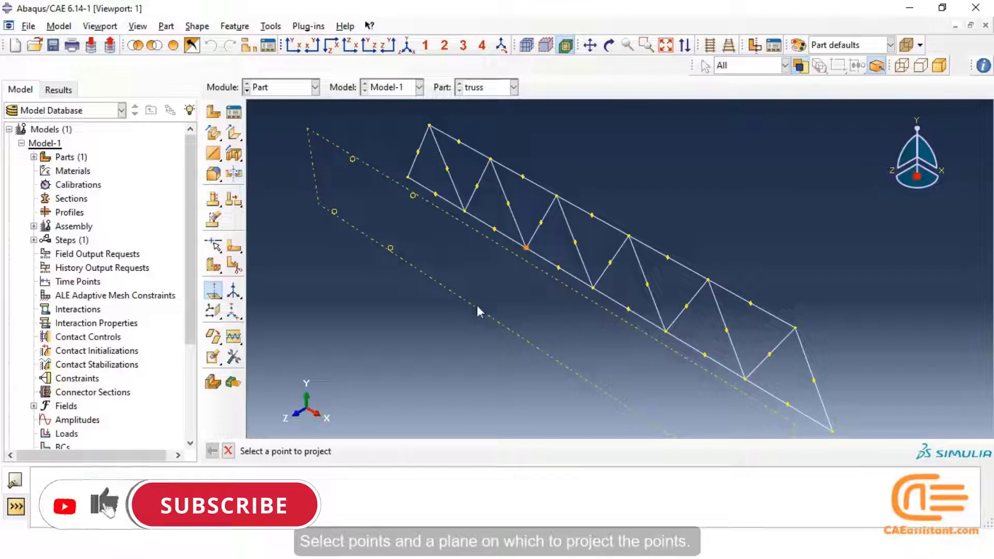
Step: Project the third and fourth nodes of both chords from the -X end onto the offset datum plane as datum points
left_click(526, 252)
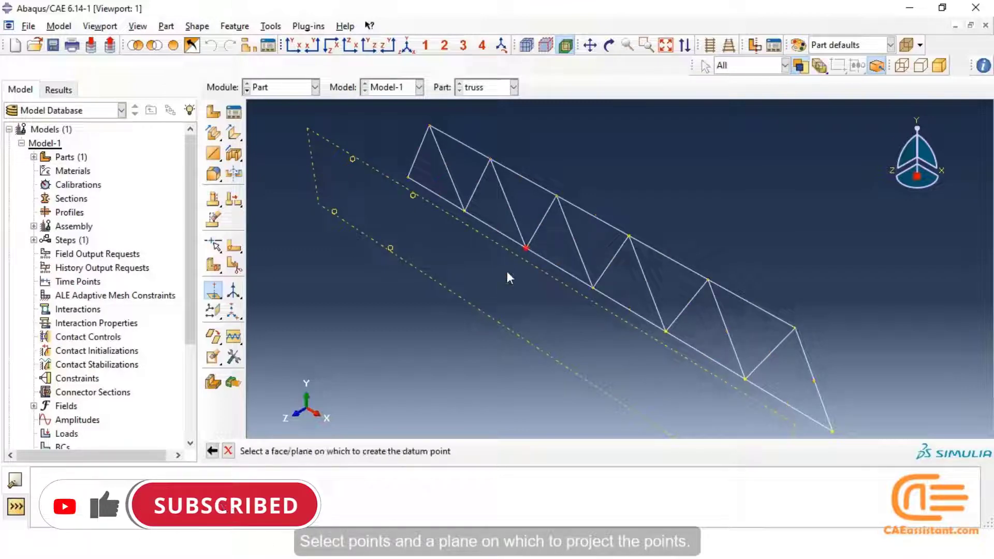
left_click(479, 309)
left_click(557, 199)
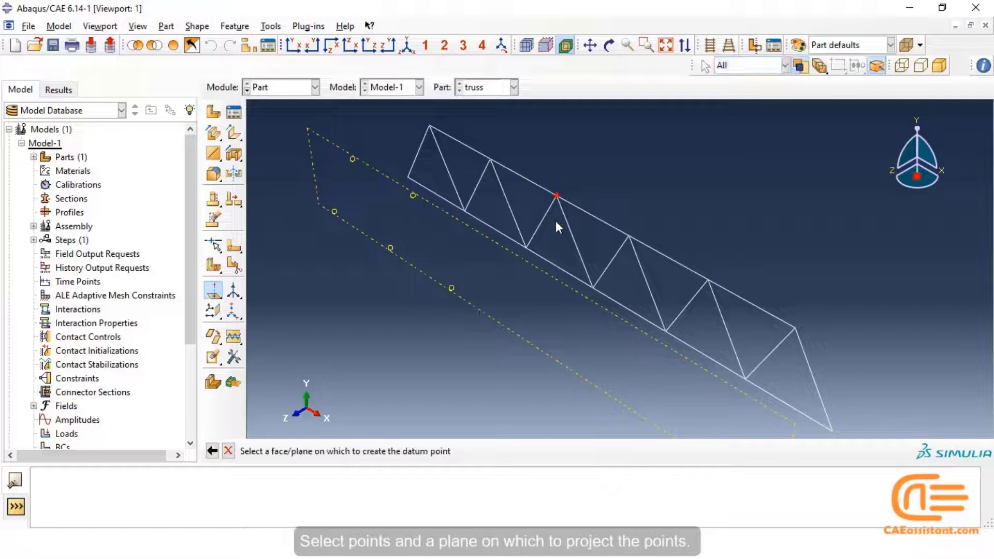
left_click(515, 332)
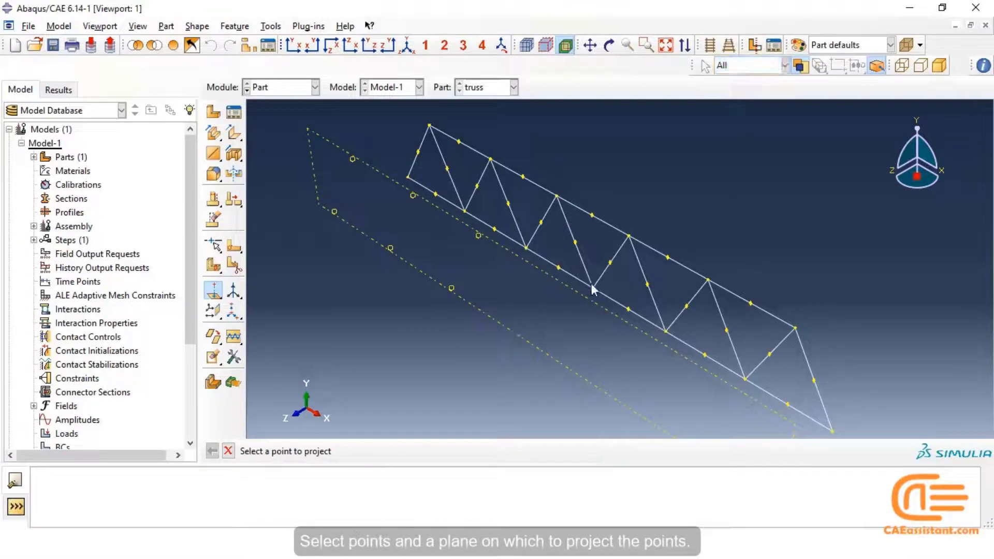
left_click(593, 289)
left_click(535, 347)
left_click(629, 238)
left_click(563, 283)
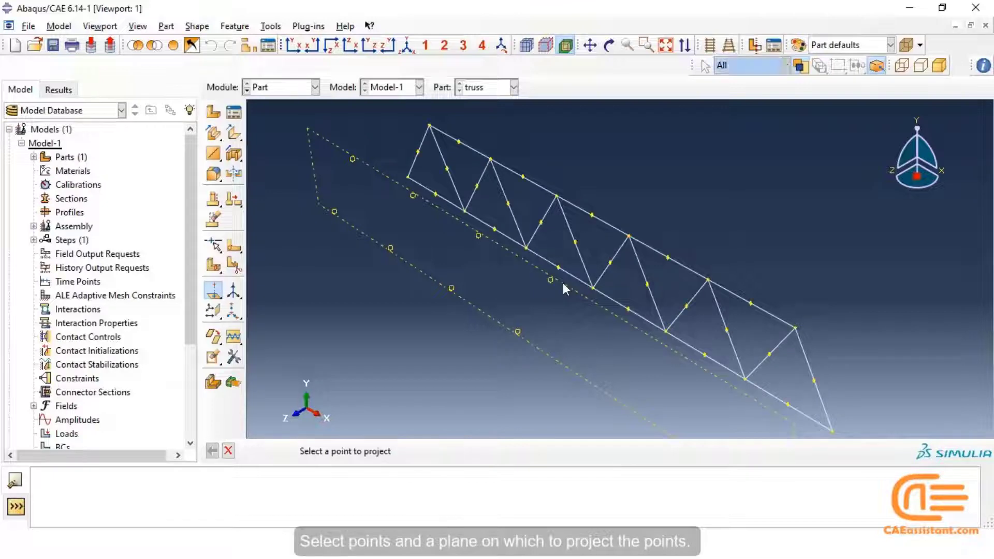
Step: Project the remaining two top-chord nodes and three bottom-chord nodes near the +X end onto the offset datum plane
left_click(667, 332)
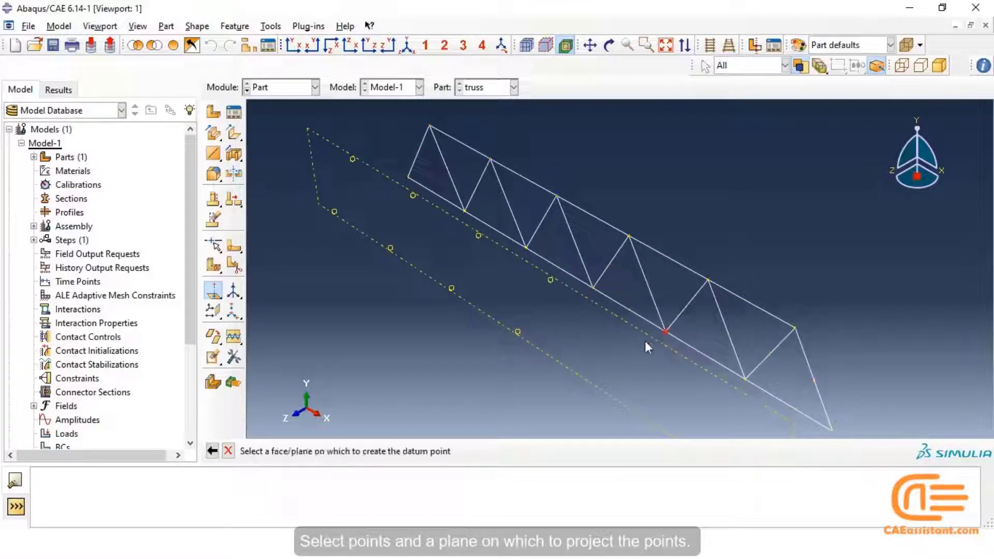
left_click(646, 331)
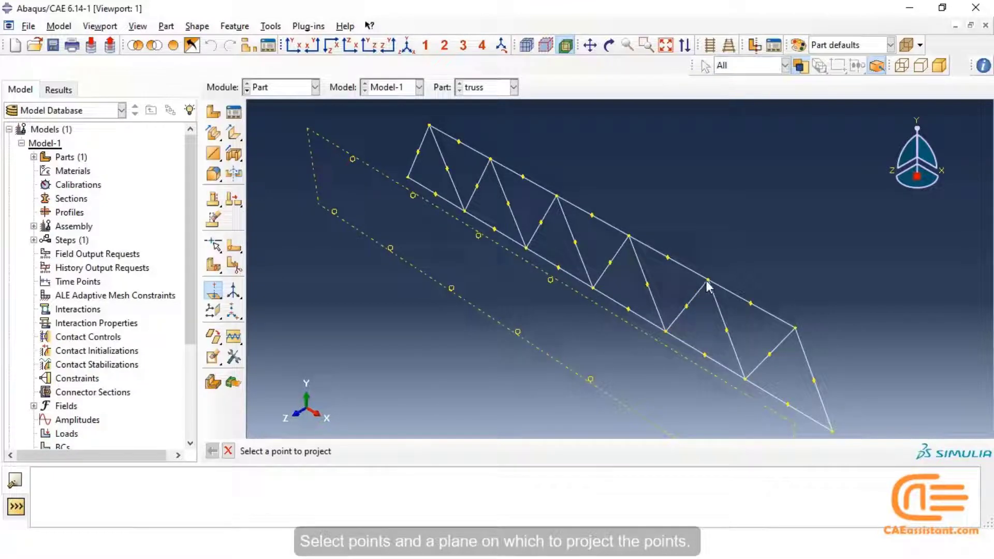
left_click(705, 283)
left_click(639, 329)
left_click(744, 380)
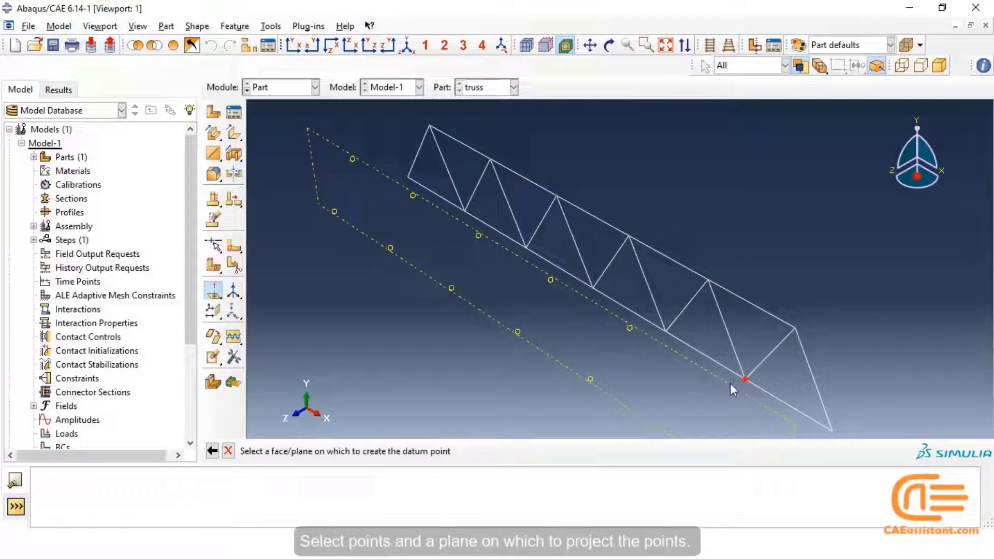
left_click(730, 384)
left_click(791, 332)
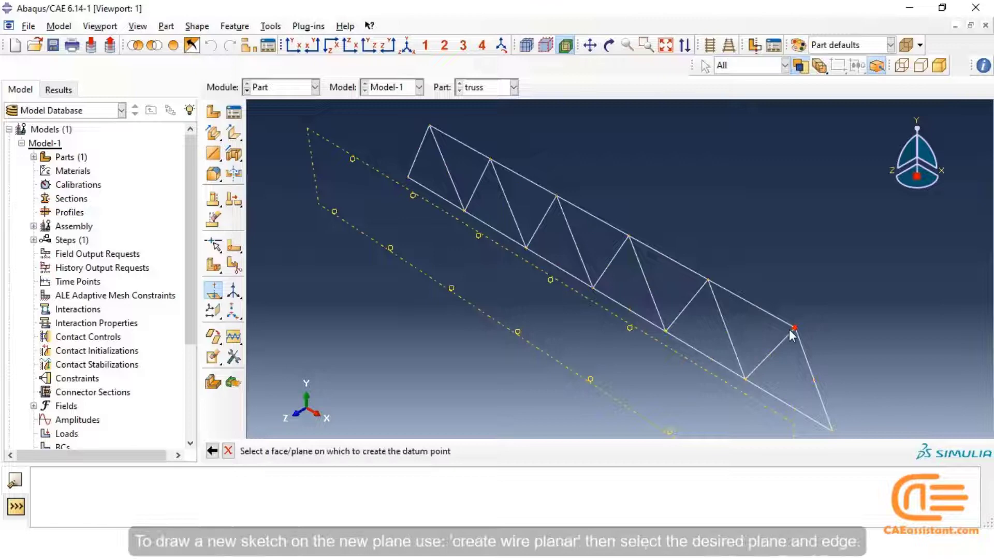
left_click(710, 372)
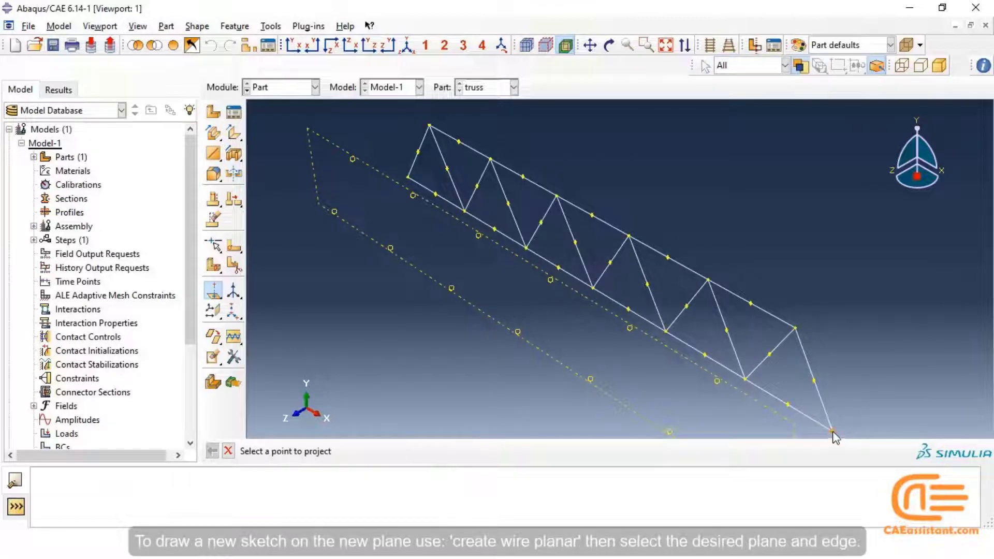
left_click(831, 431)
left_click(789, 421)
Step: Open a planar wire sketch on the offset datum plane, with a bottom-chord edge oriented vertical and on the right
left_click(214, 155)
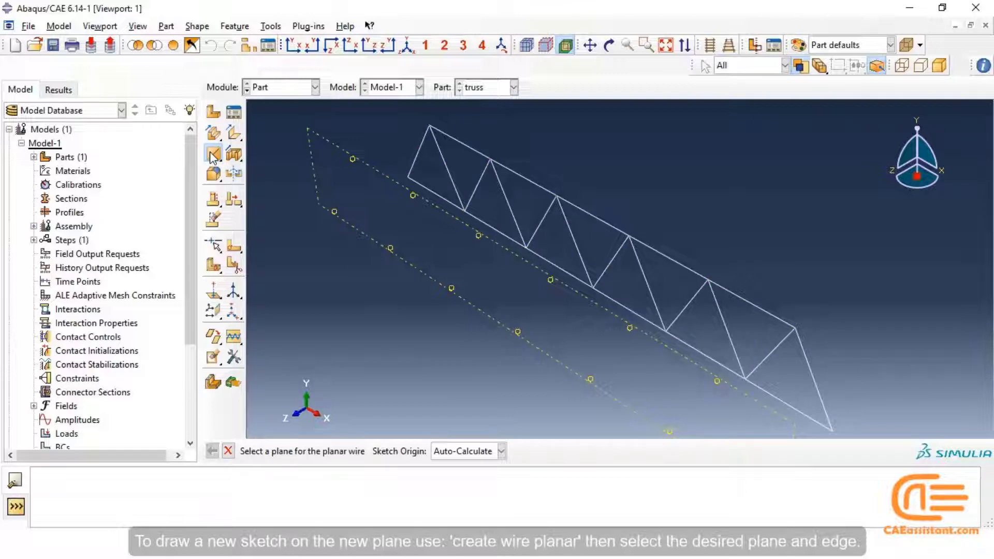
left_click(313, 176)
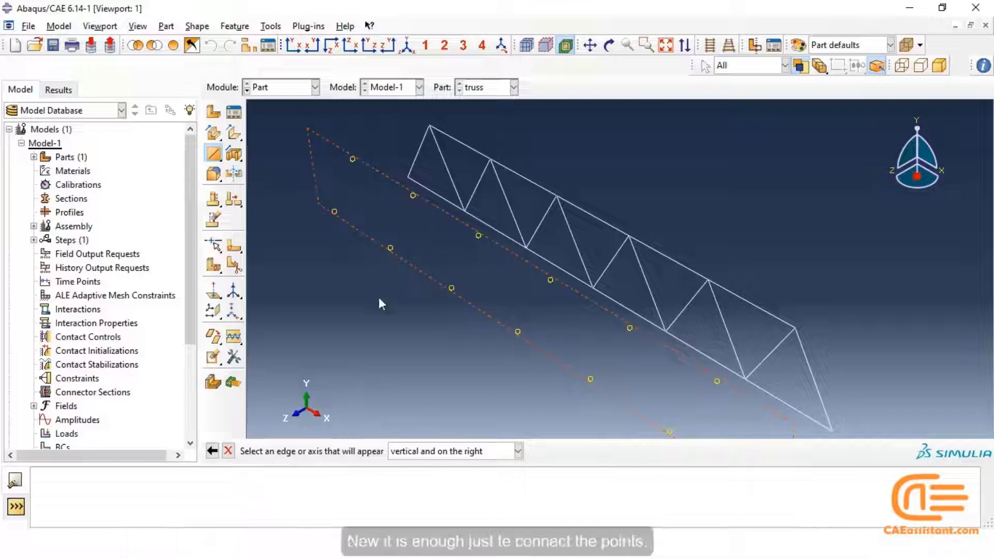
left_click(434, 189)
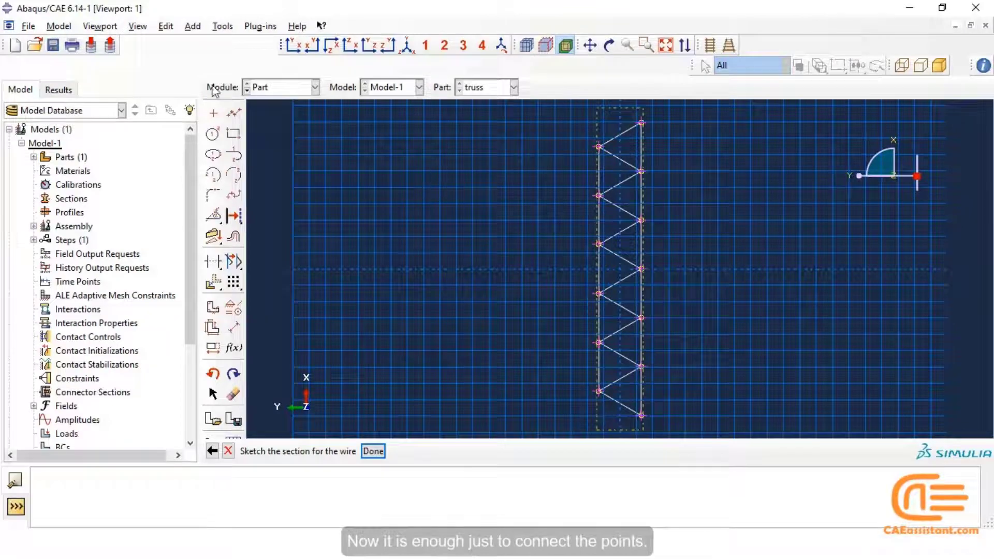
Step: Sketch connected zigzag diagonals through all the projected points, from the +X end of the bottom chord to its -X end
left_click(234, 115)
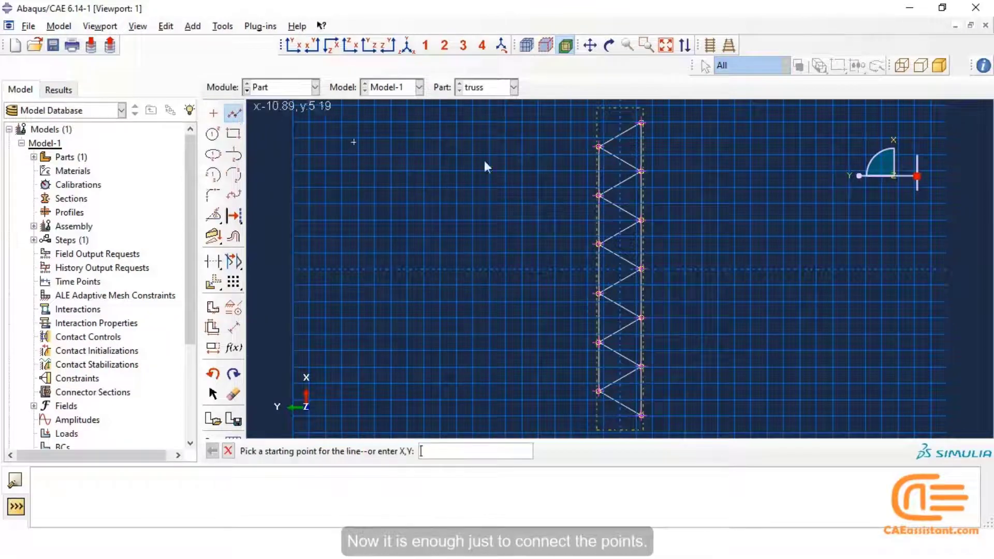
left_click(642, 123)
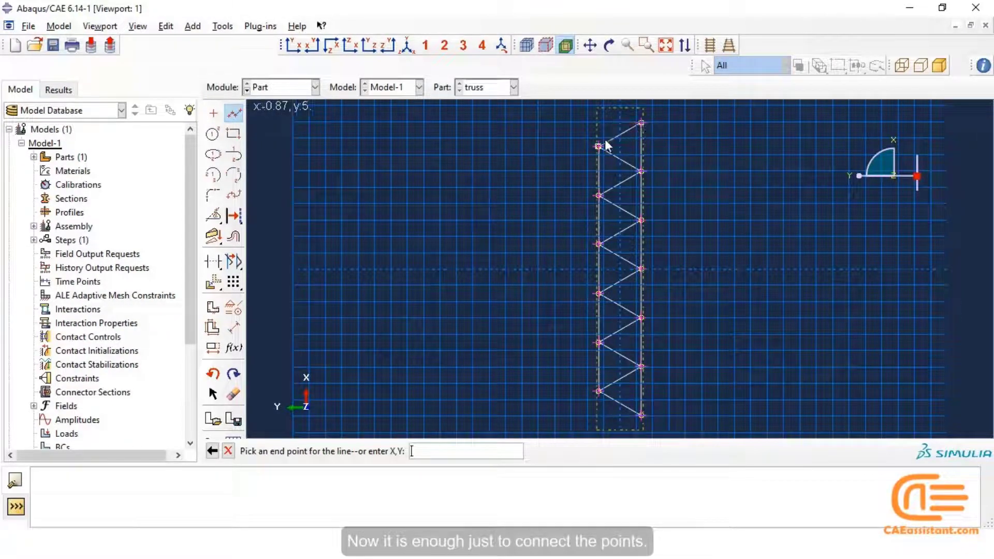
left_click(640, 170)
left_click(600, 195)
left_click(641, 220)
left_click(600, 244)
left_click(641, 269)
left_click(599, 293)
left_click(641, 317)
left_click(599, 342)
left_click(641, 366)
left_click(600, 391)
left_click(642, 416)
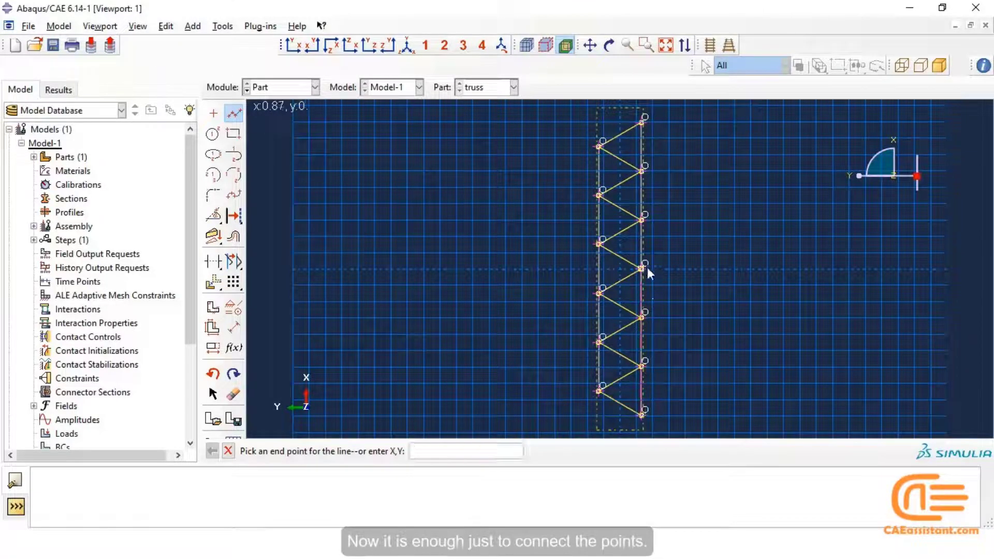
Step: Draw the straight bottom and top chords between their end points and finish the second side's wire sketch
left_click(645, 125)
left_click(599, 147)
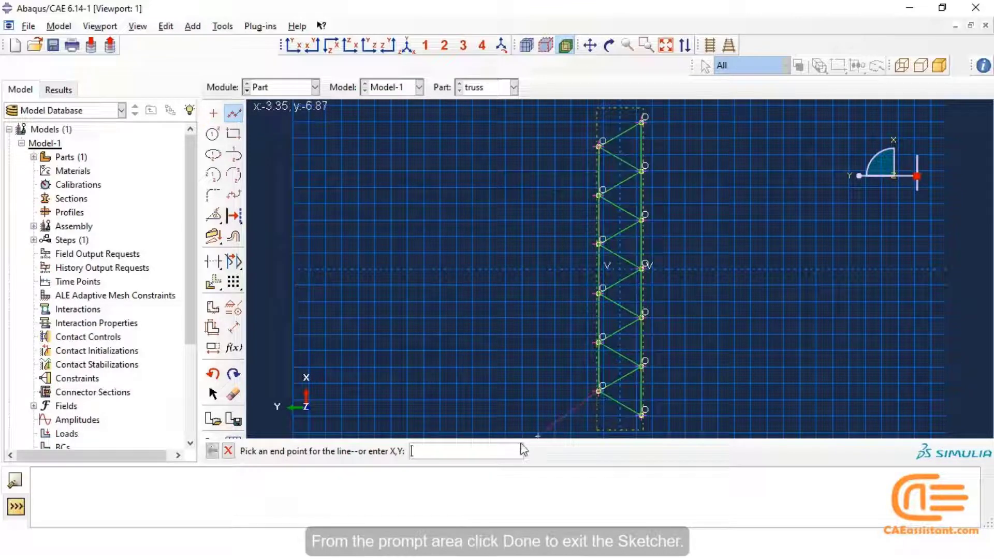
left_click(234, 113)
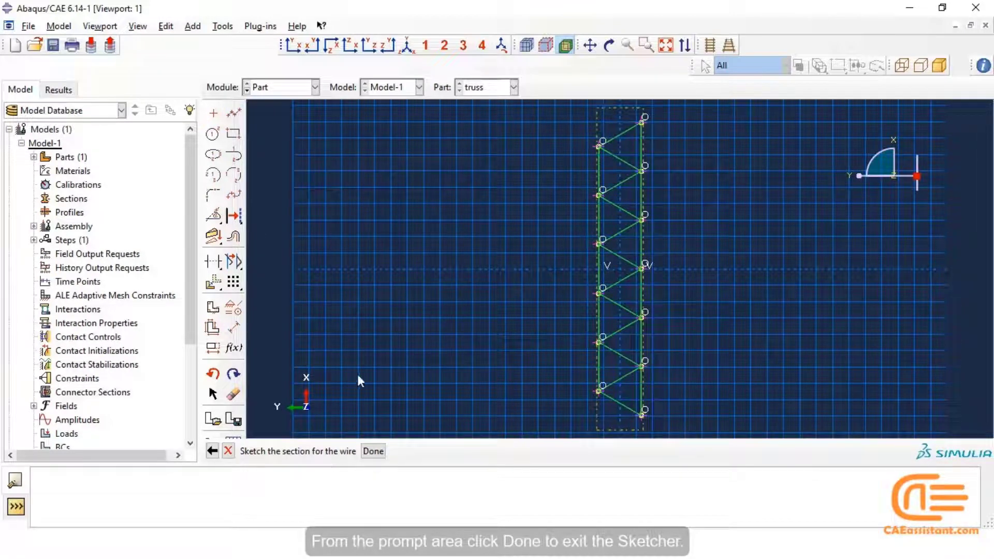
left_click(373, 451)
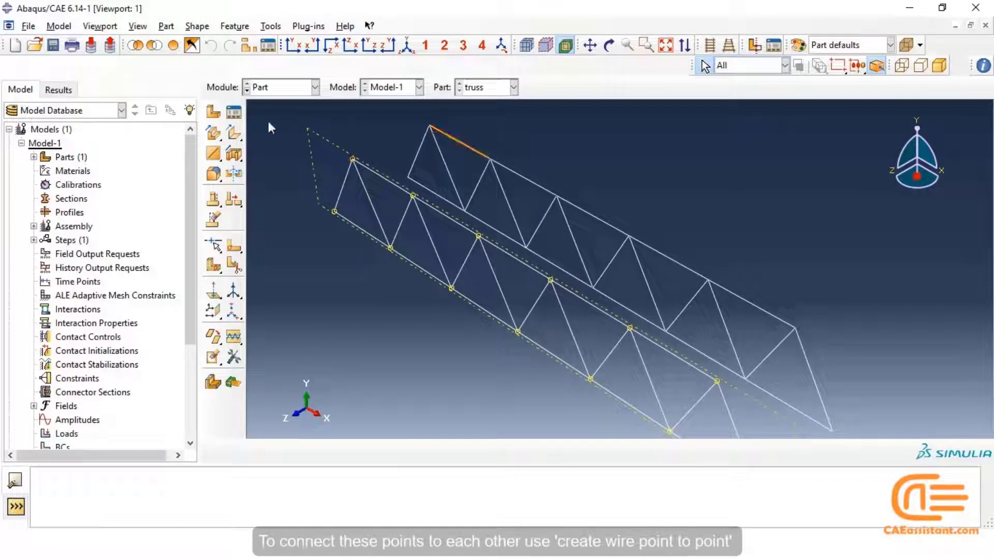
Step: Start a point-to-point polyline wire feature with disjoint wires and connect the first two pairs of opposite top-chord nodes from the -X end
left_click(218, 156)
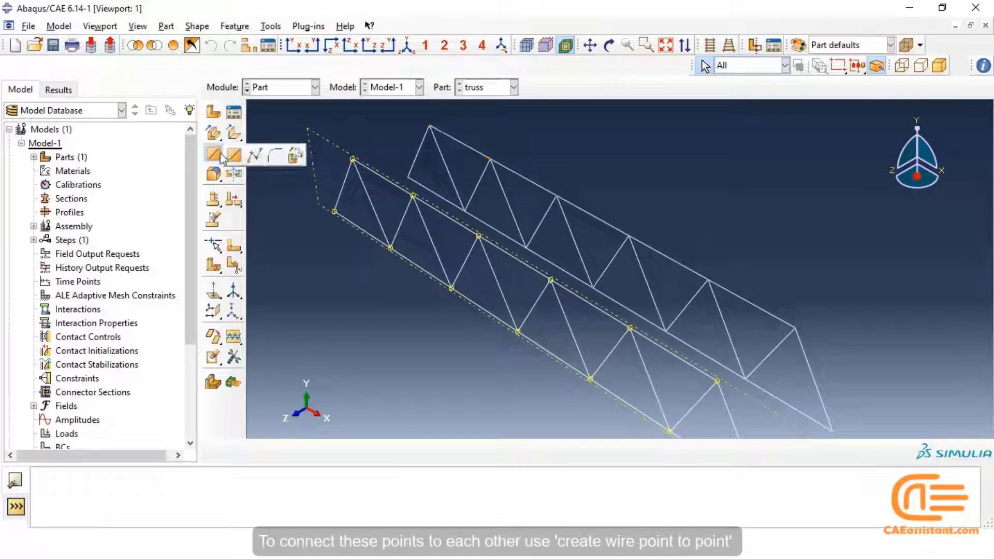
left_click(254, 157)
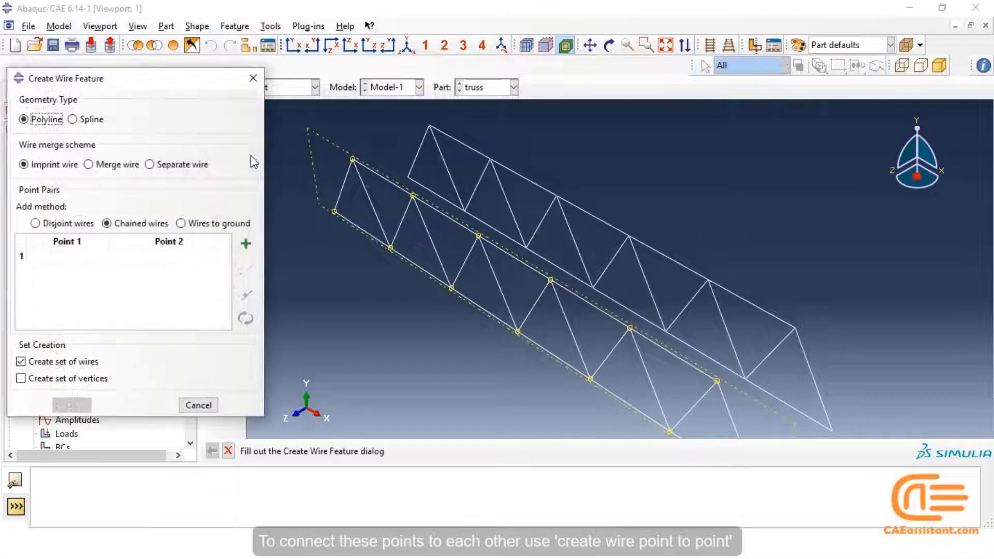
left_click(35, 224)
left_click(247, 244)
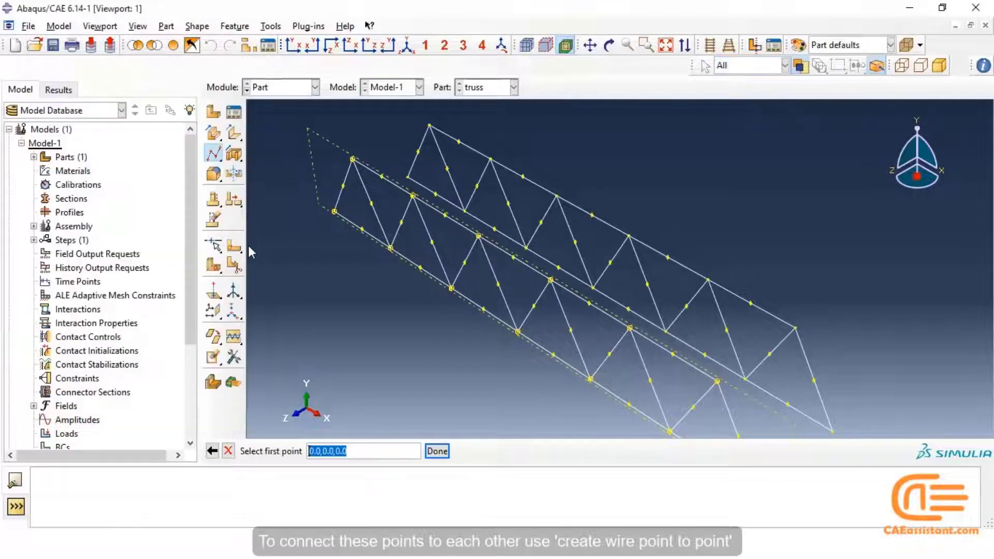
left_click(354, 160)
left_click(430, 126)
left_click(415, 198)
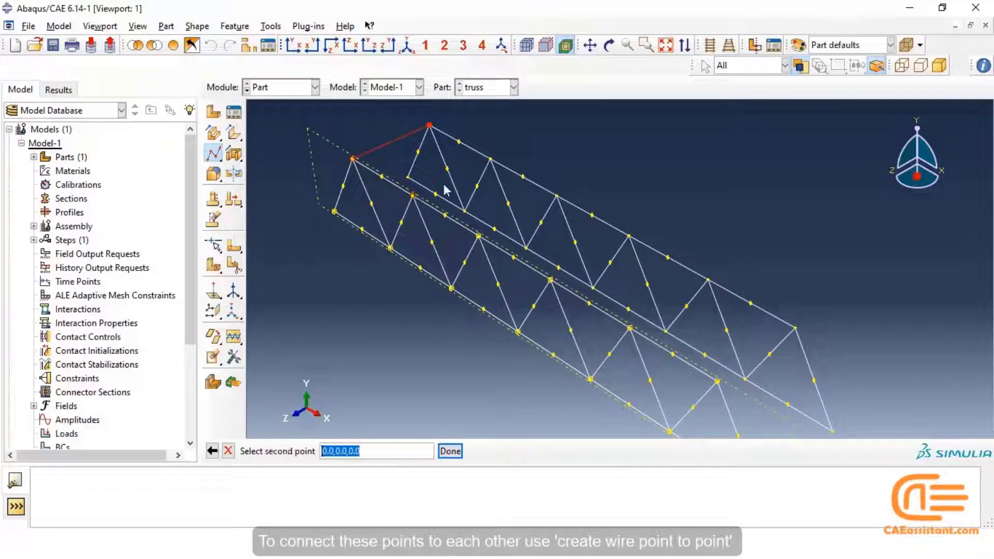
left_click(492, 164)
Step: Add disjoint wires between the remaining four pairs of opposite top-chord nodes, up to the +X end
left_click(486, 238)
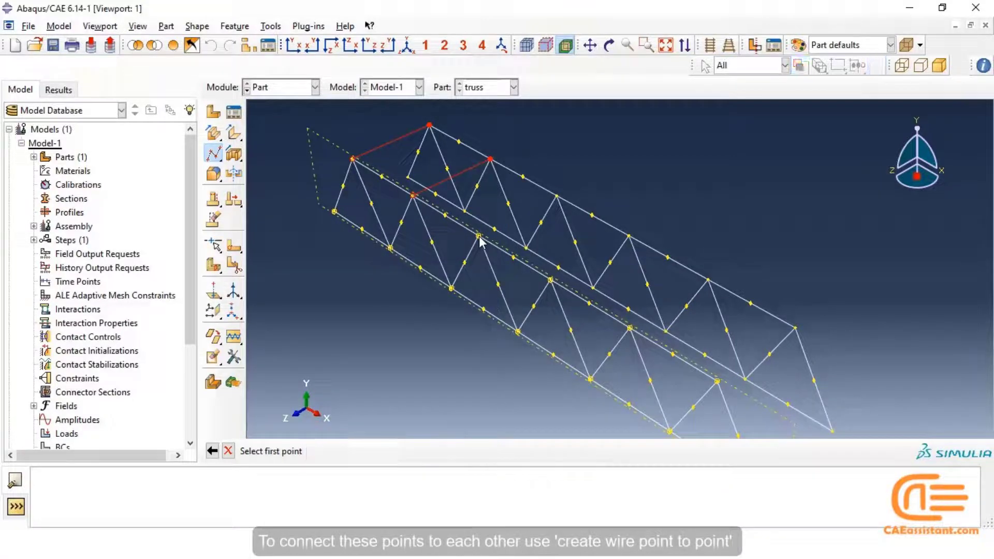
left_click(558, 197)
left_click(552, 282)
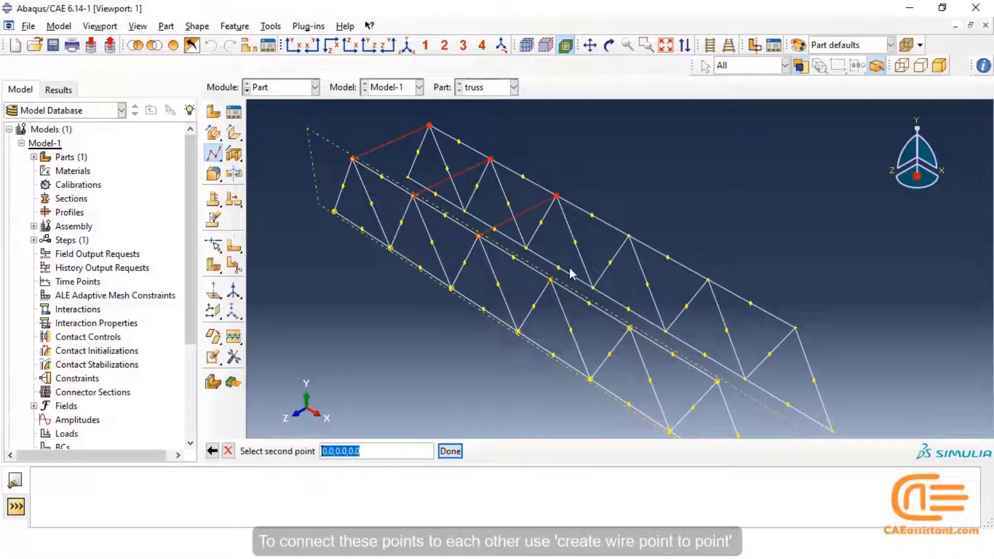
left_click(629, 239)
left_click(633, 332)
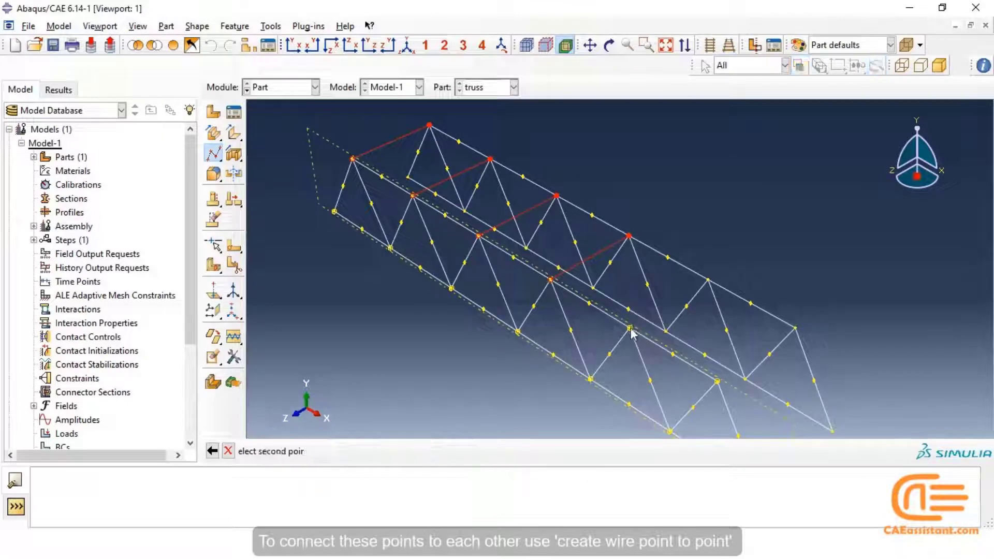
left_click(709, 280)
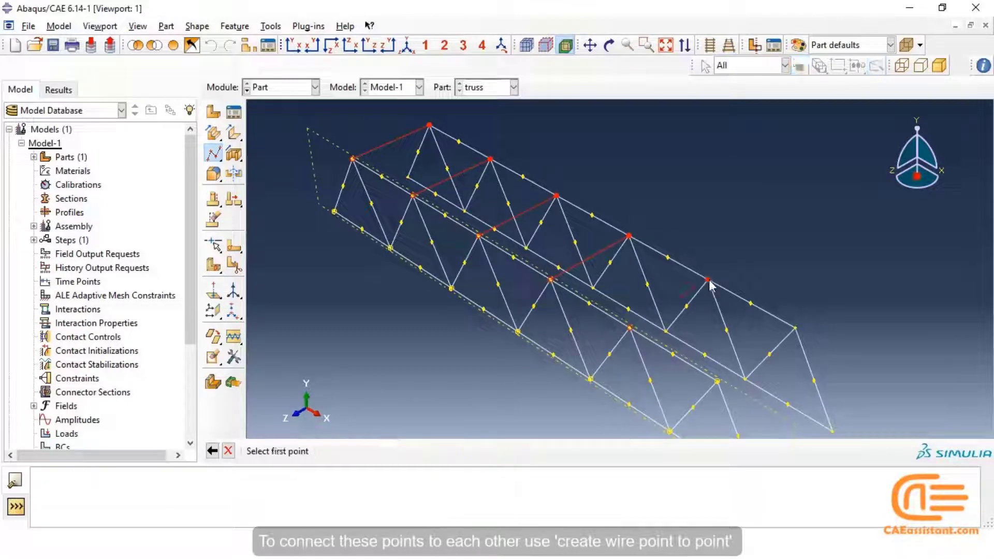
left_click(719, 383)
left_click(797, 329)
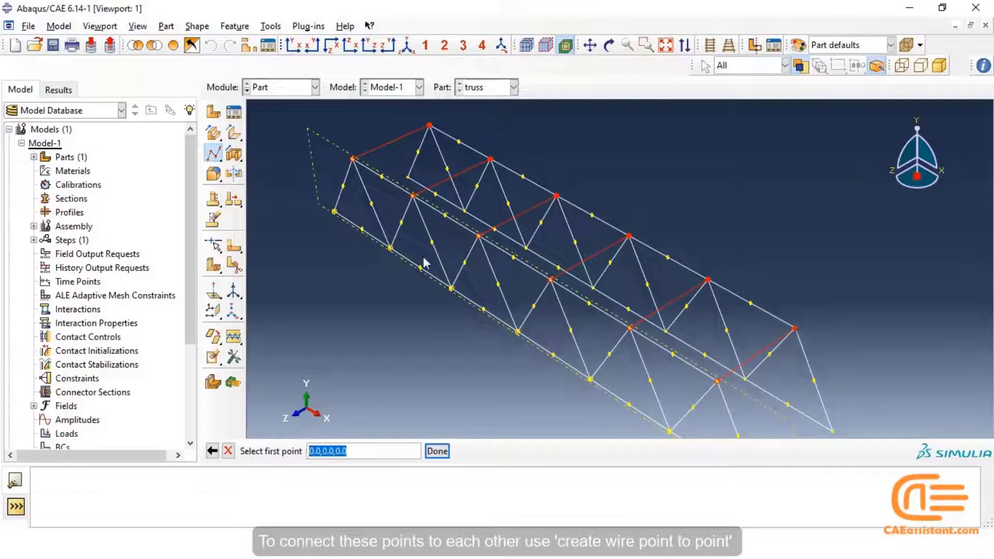
Step: Add disjoint wires between the first three pairs of opposite bottom-chord nodes, starting from the -X end
left_click(334, 213)
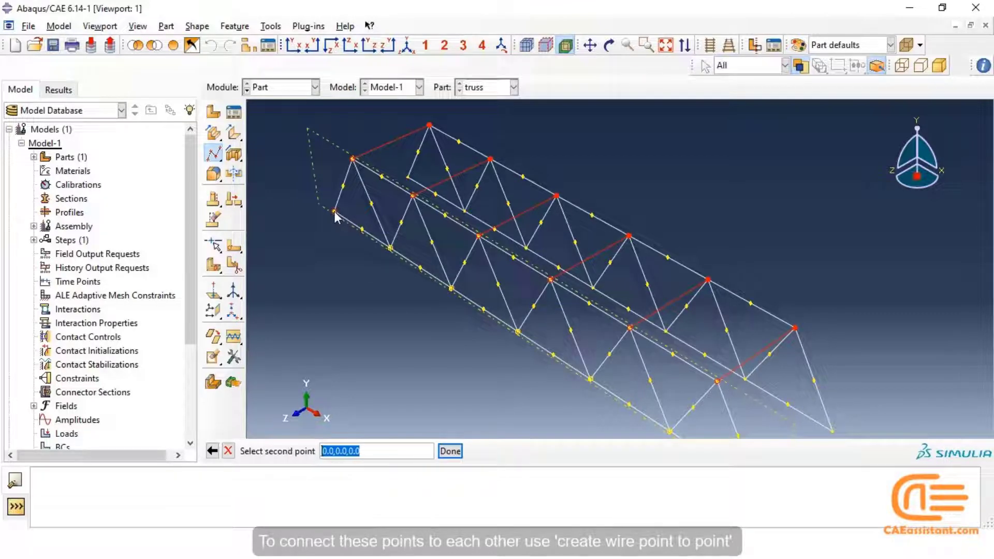
left_click(408, 180)
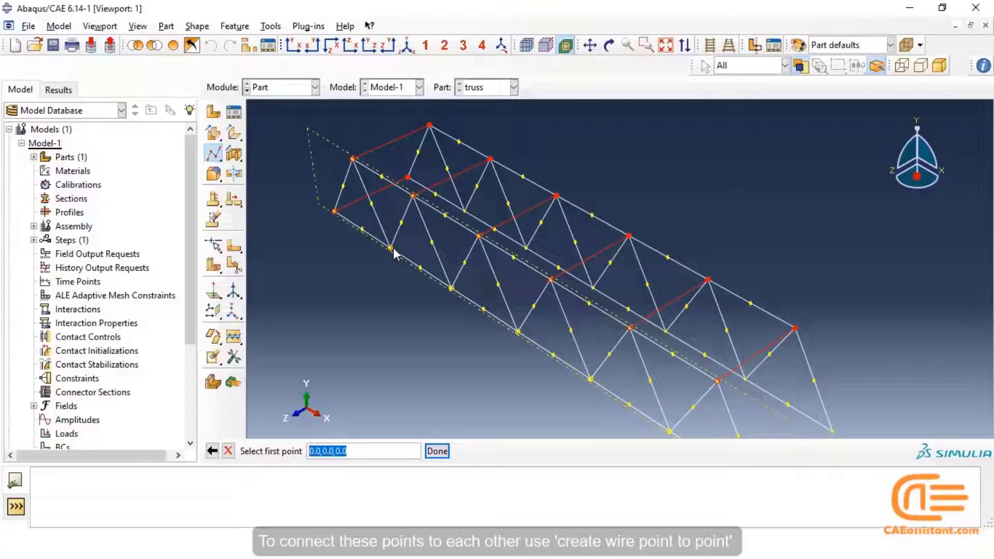
left_click(392, 251)
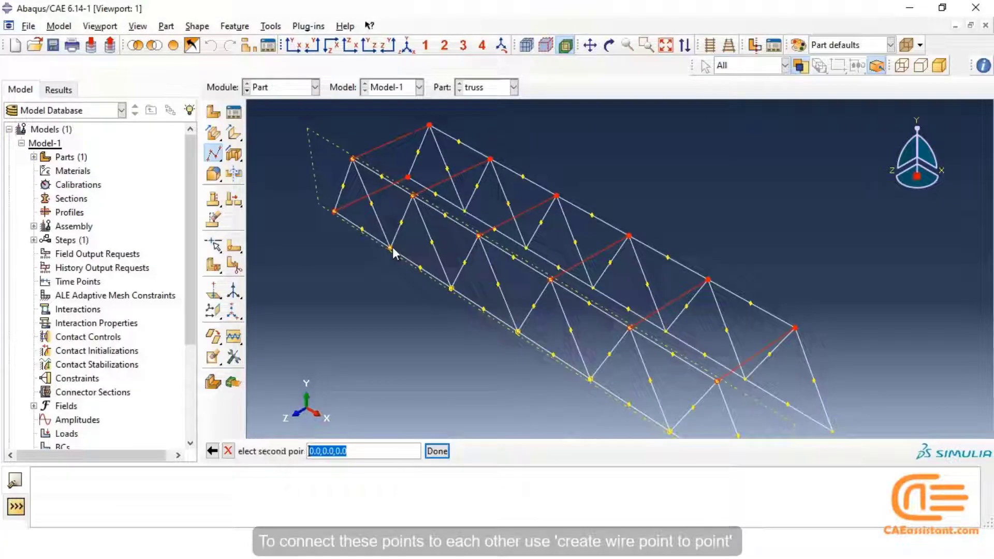
left_click(464, 211)
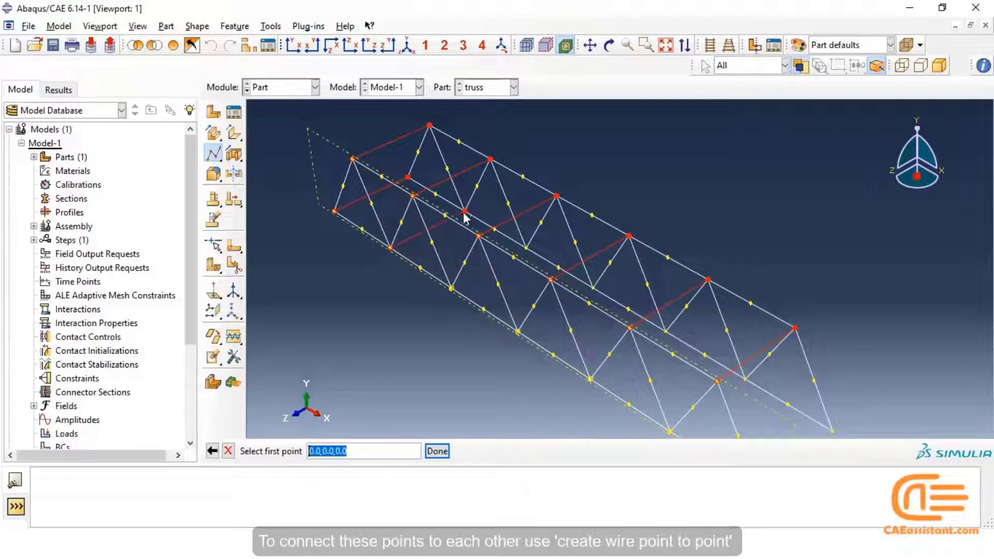
left_click(452, 289)
left_click(526, 249)
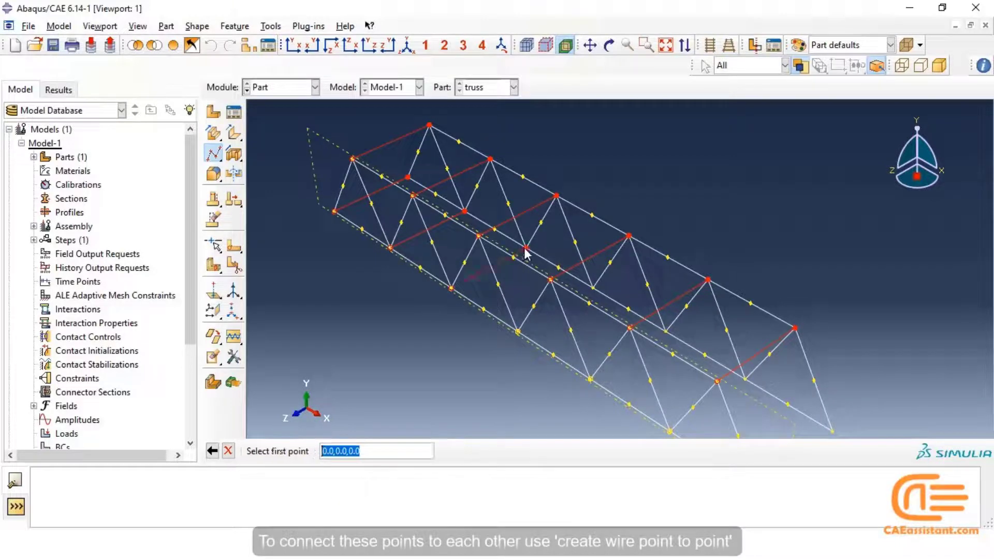
Step: Connect the next three pairs of opposite bottom-chord nodes with disjoint wires, from the fourth to the sixth pair
left_click(518, 332)
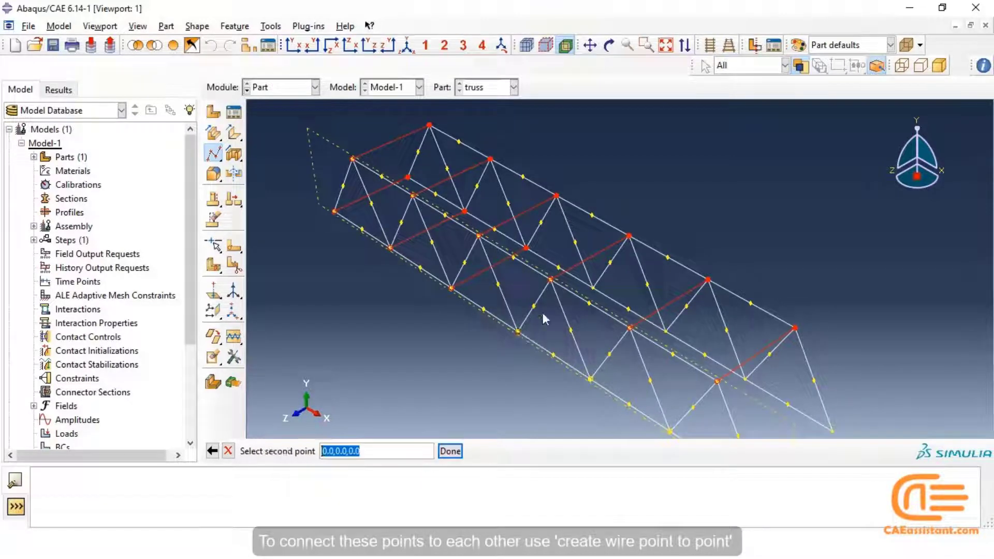
left_click(593, 289)
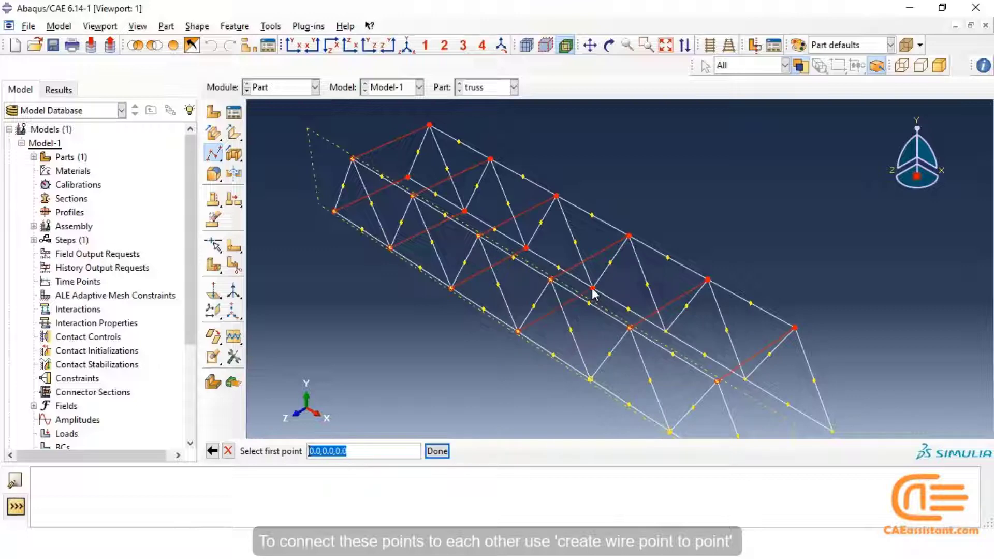
left_click(591, 380)
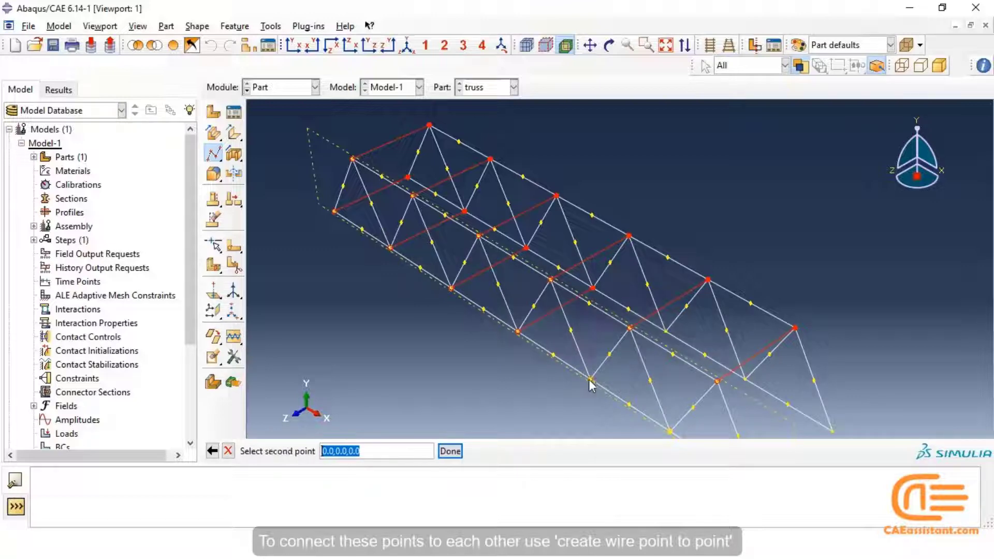
left_click(665, 333)
left_click(671, 433)
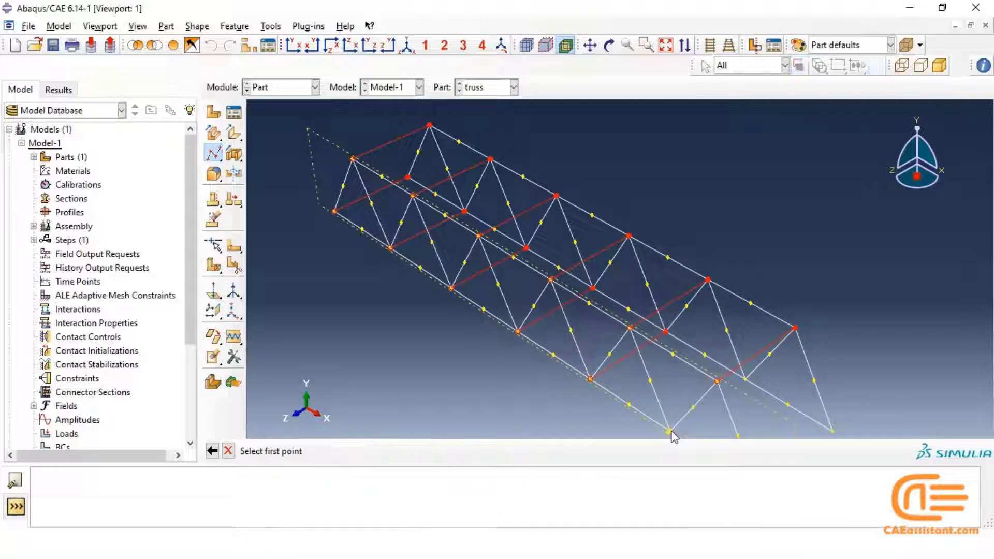
left_click(745, 381)
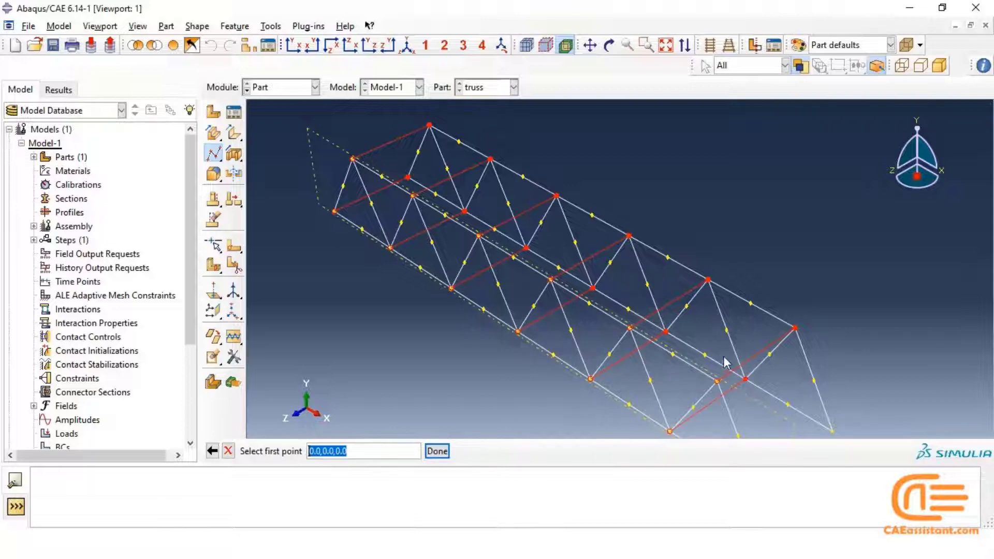
Step: Connect the last pair of bottom-chord nodes at the +X end and finish the point-to-point wire feature
left_click(609, 45)
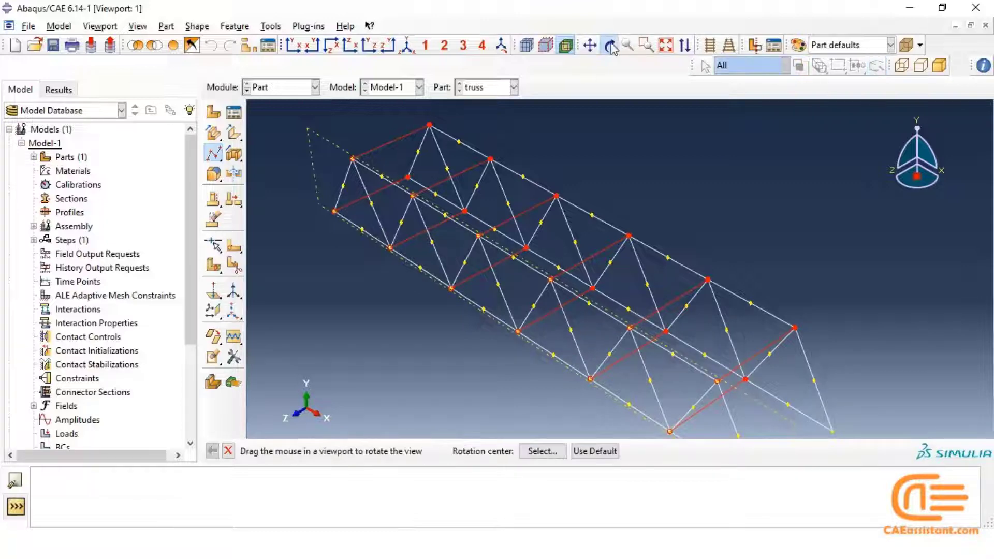
left_click_drag(713, 281, 727, 228)
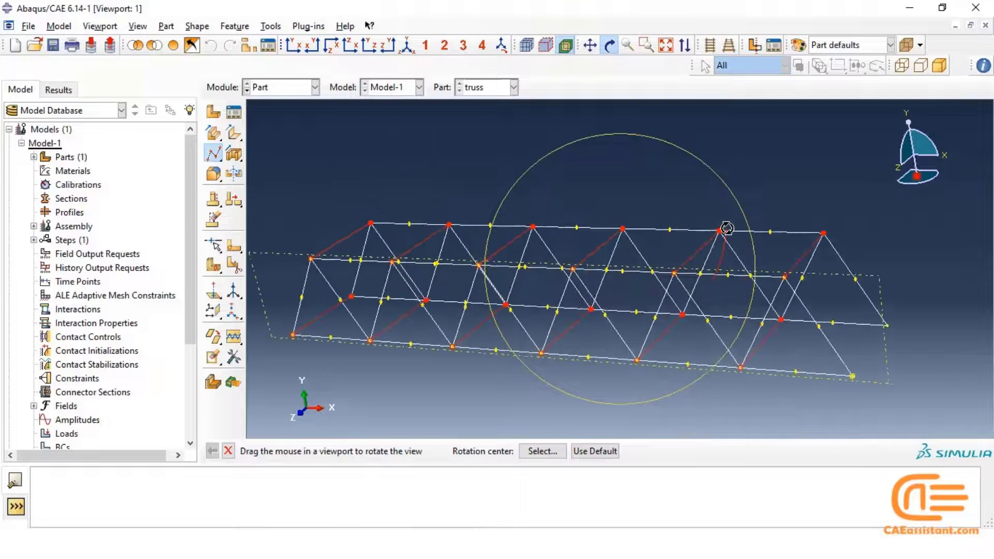
left_click(610, 46)
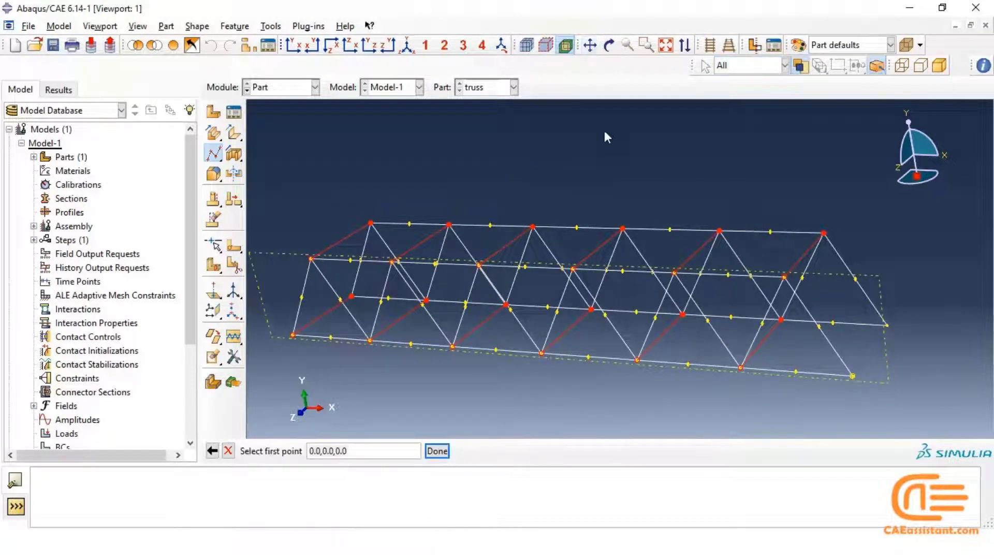
left_click(887, 326)
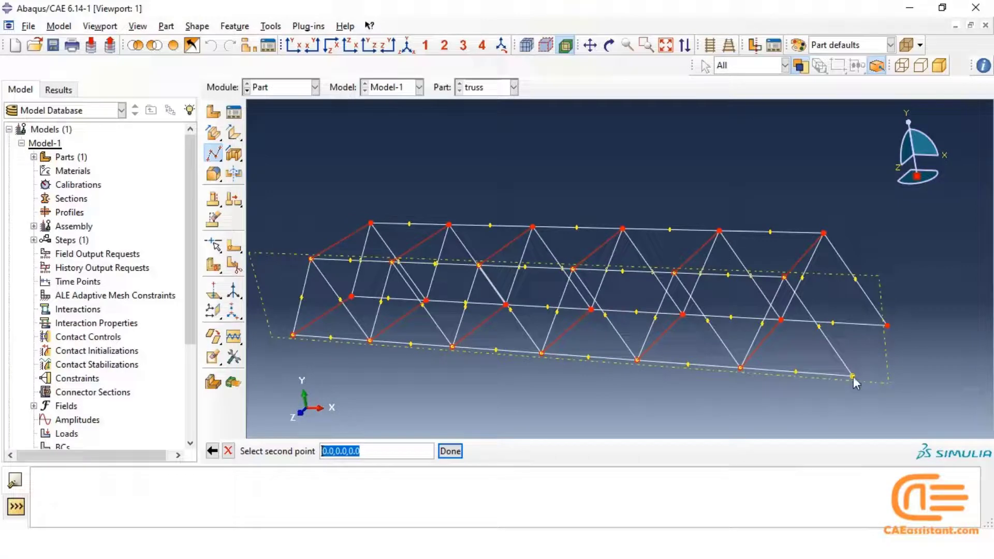
left_click(853, 376)
left_click(438, 451)
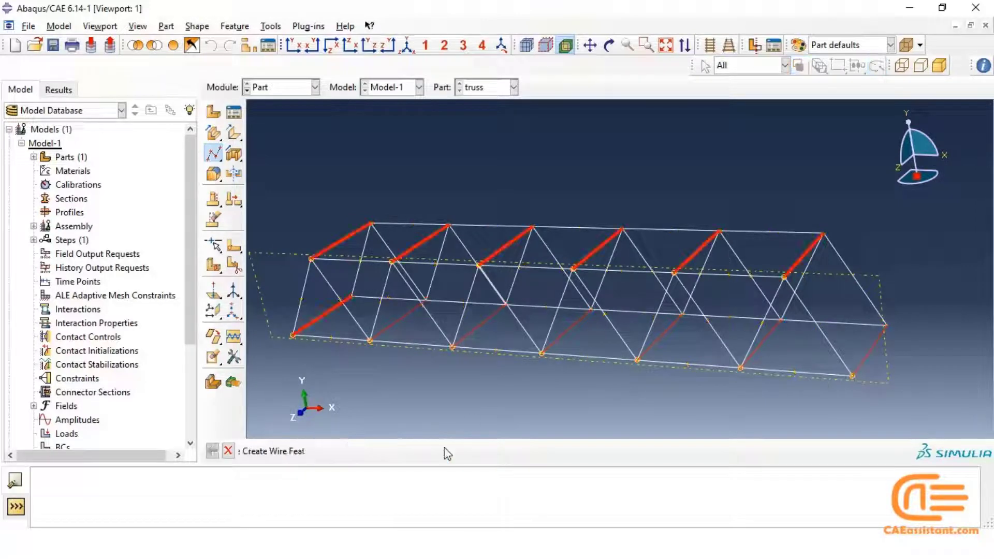
left_click(72, 405)
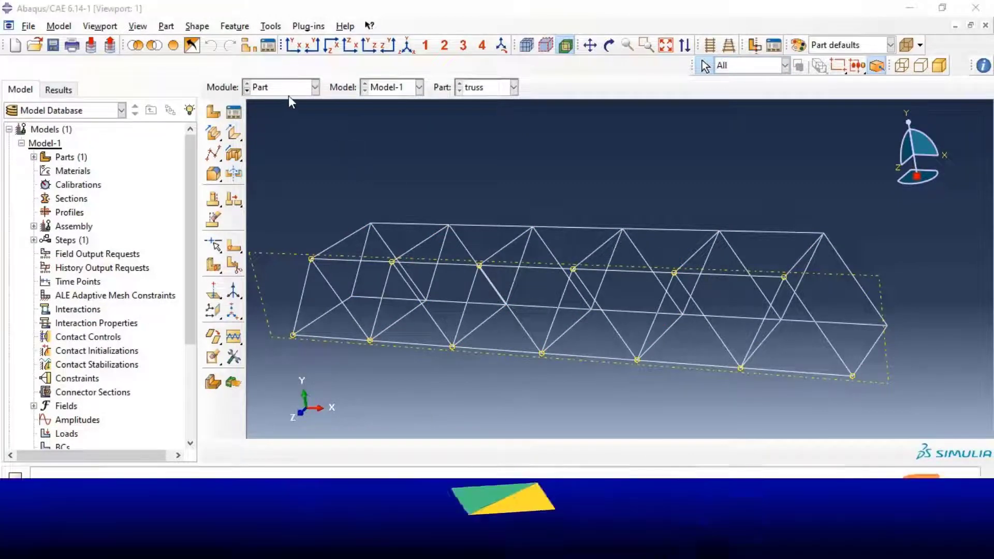
Step: In the Property module, create a material named st with a uniform mass density of 7850
left_click(289, 89)
left_click(295, 118)
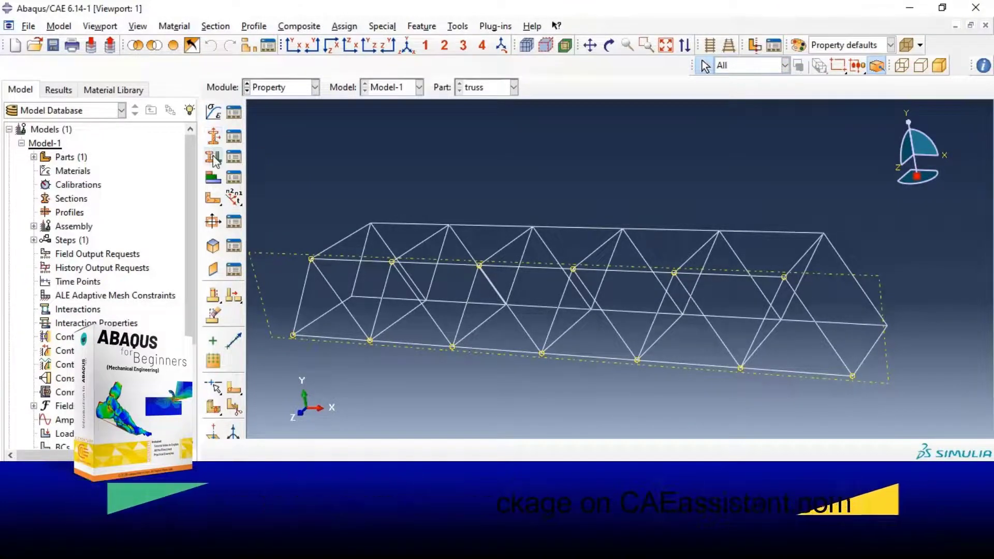
left_click(217, 119)
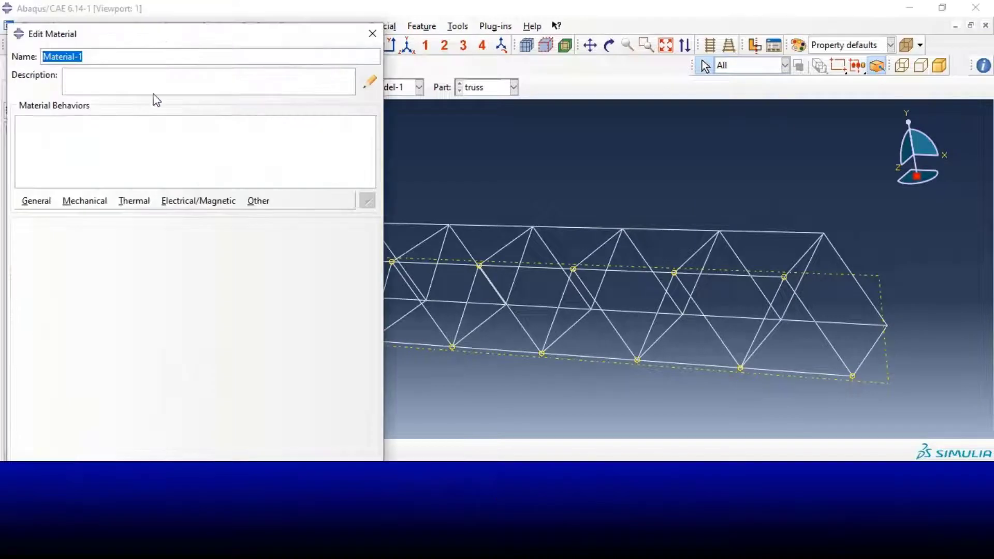
type("st")
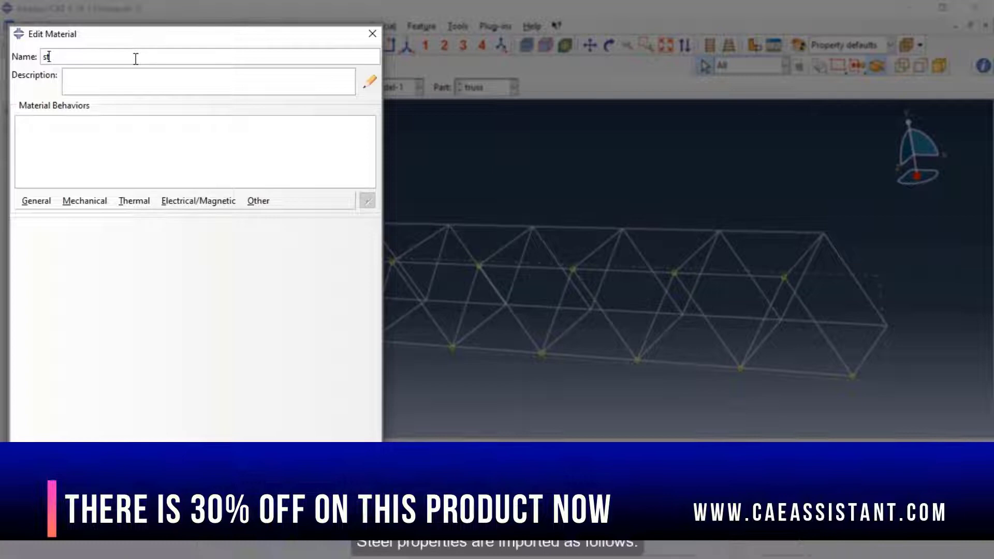
left_click(36, 201)
left_click(41, 217)
left_click(47, 345)
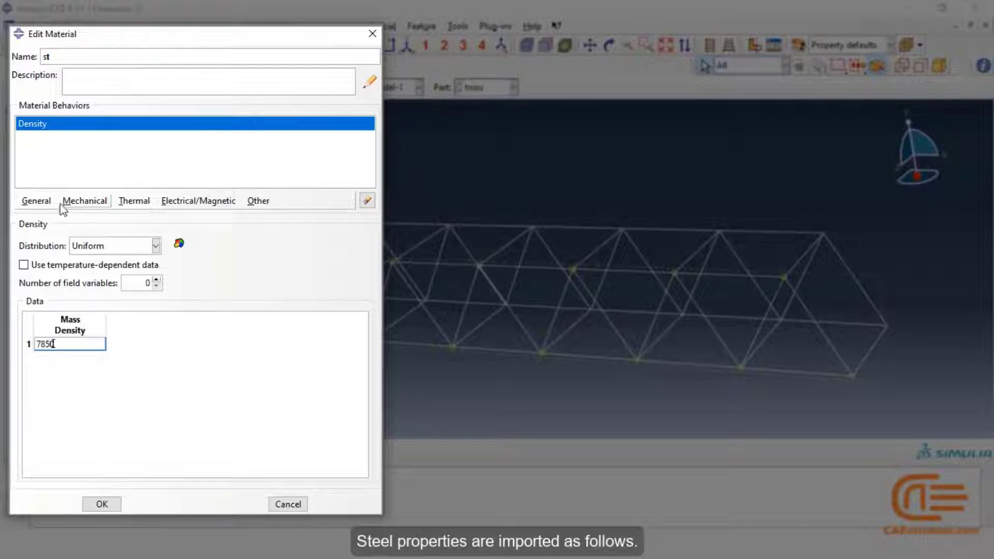
Step: Give material st isotropic elasticity with Young's modulus 200e9 and Poisson's ratio 0.3, and save the material
left_click(77, 202)
mouse_move(226, 220)
left_click(275, 218)
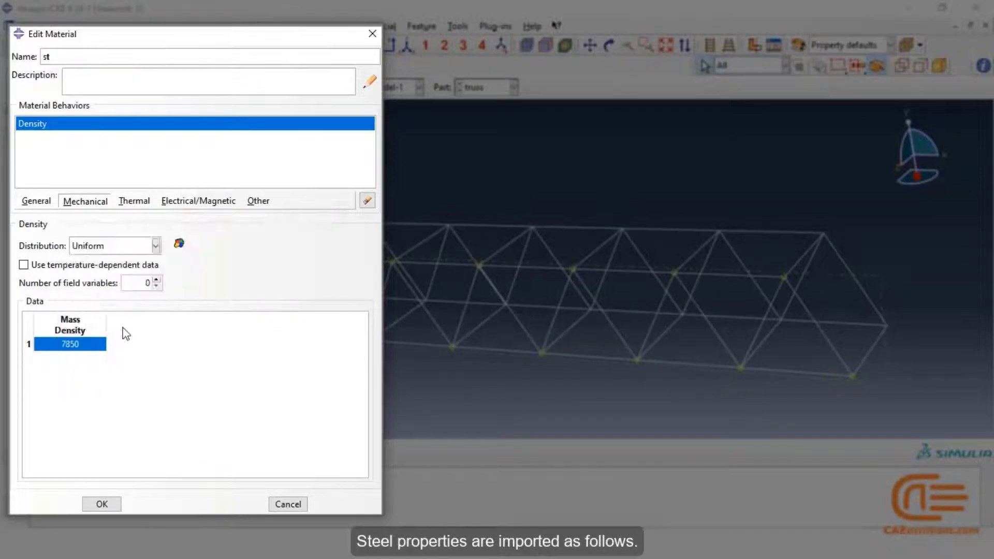
left_click(64, 402)
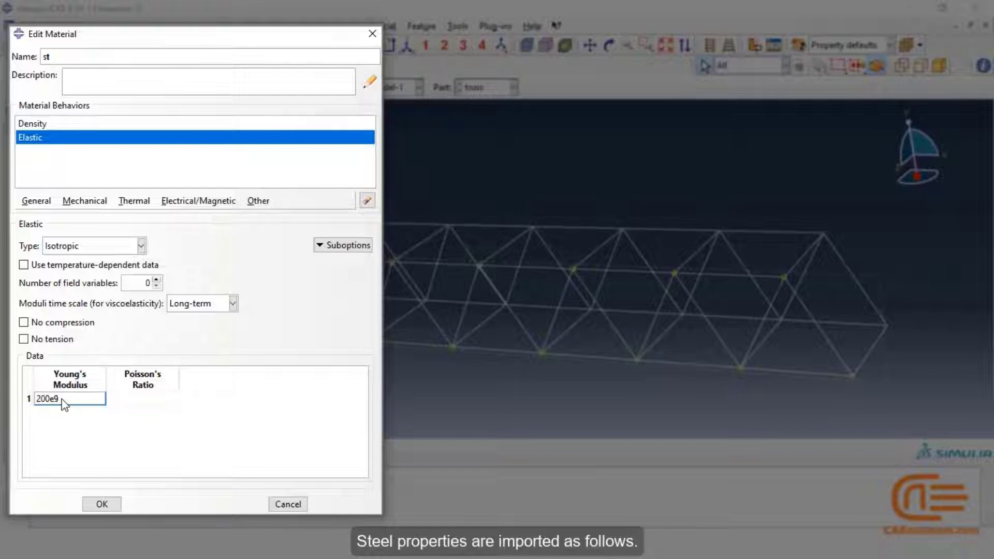
left_click(124, 401)
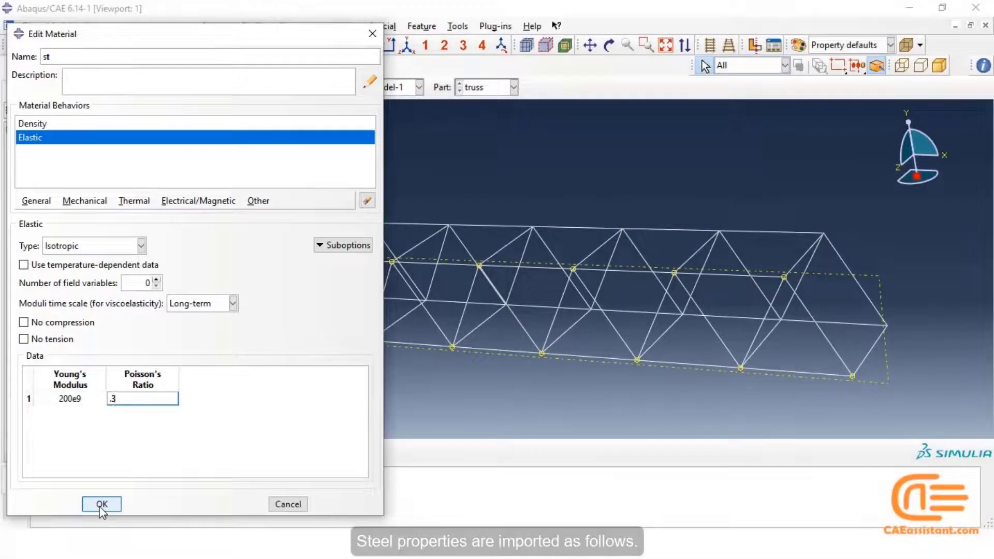
left_click(102, 505)
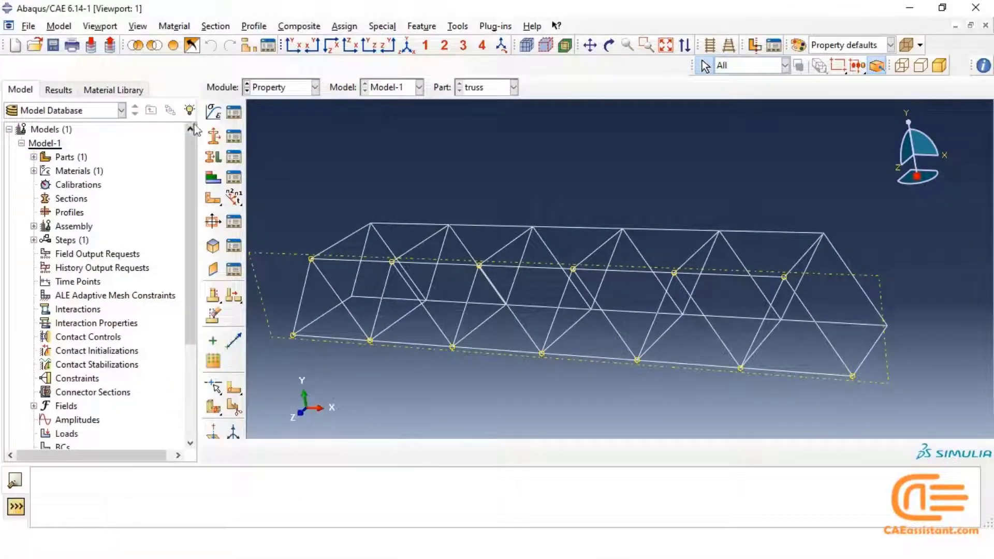
Step: Start a new section of category Beam and type Truss for material st
left_click(217, 138)
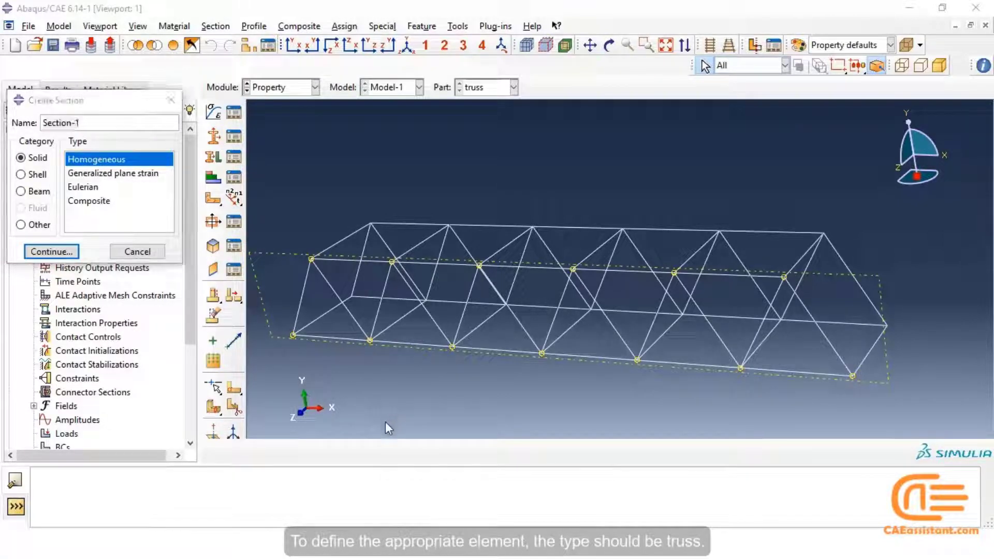
left_click(22, 191)
left_click(87, 174)
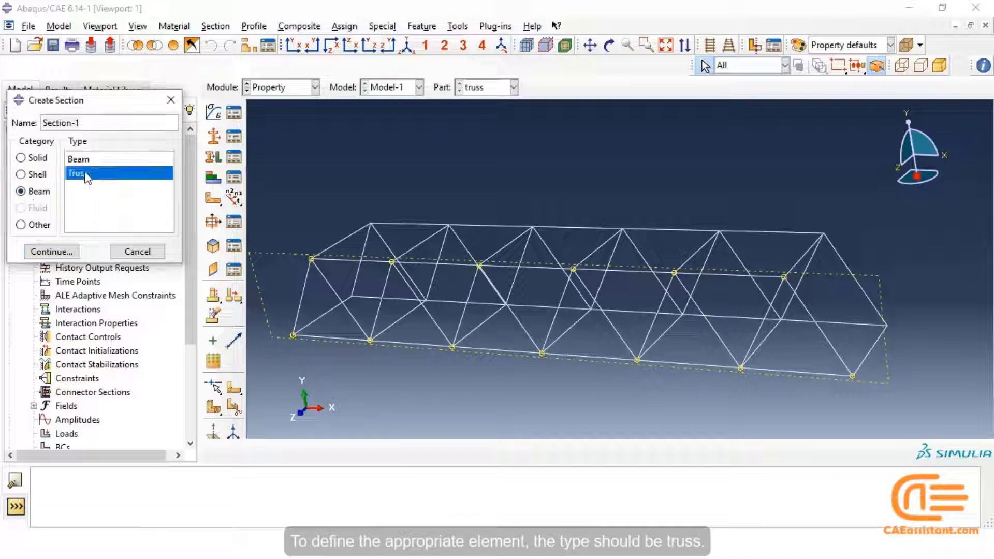
left_click(51, 252)
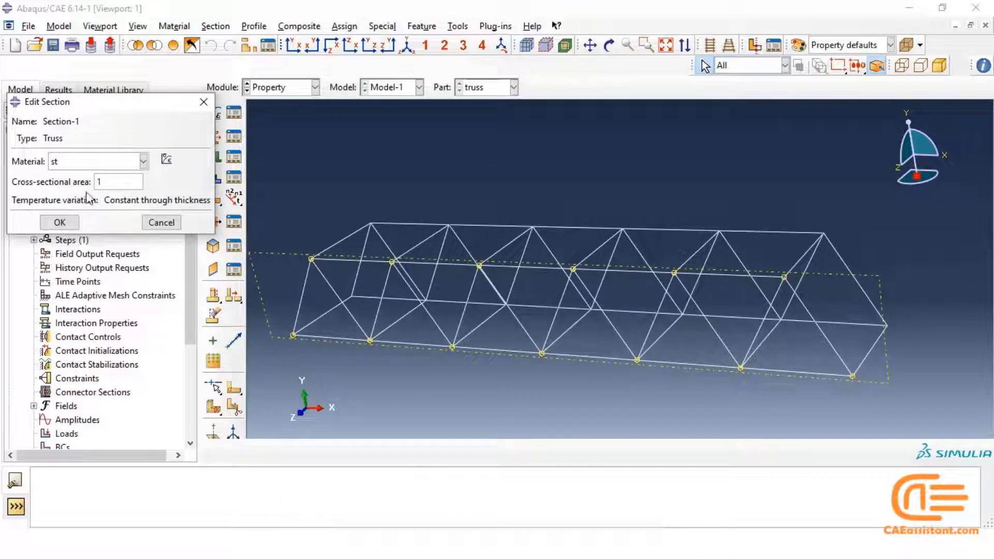
Step: Calculate pi*.02**2 in the command line, use the result as the truss section's cross-sectional area, and save the section
left_click(16, 507)
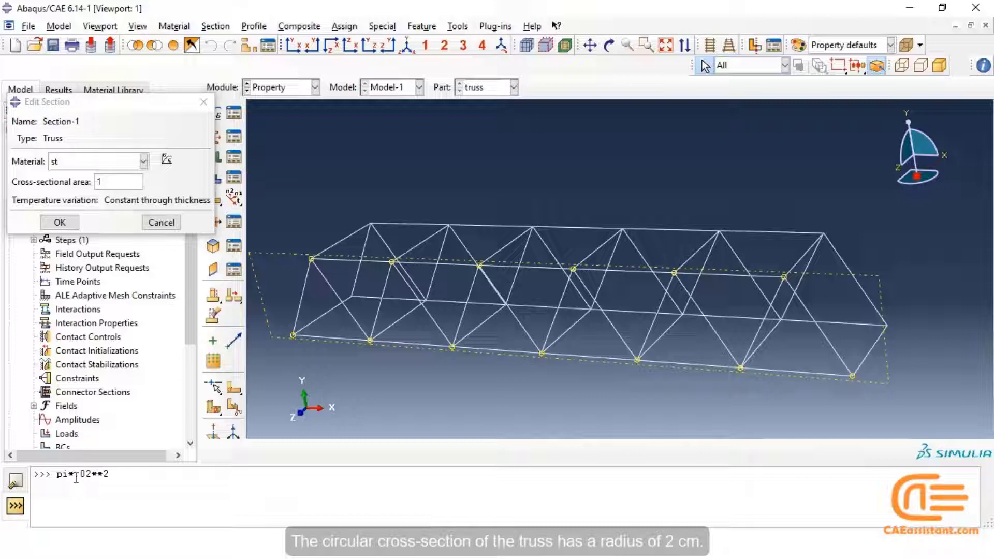
key("Return")
left_click_drag(152, 484, 34, 483)
key("ctrl+c")
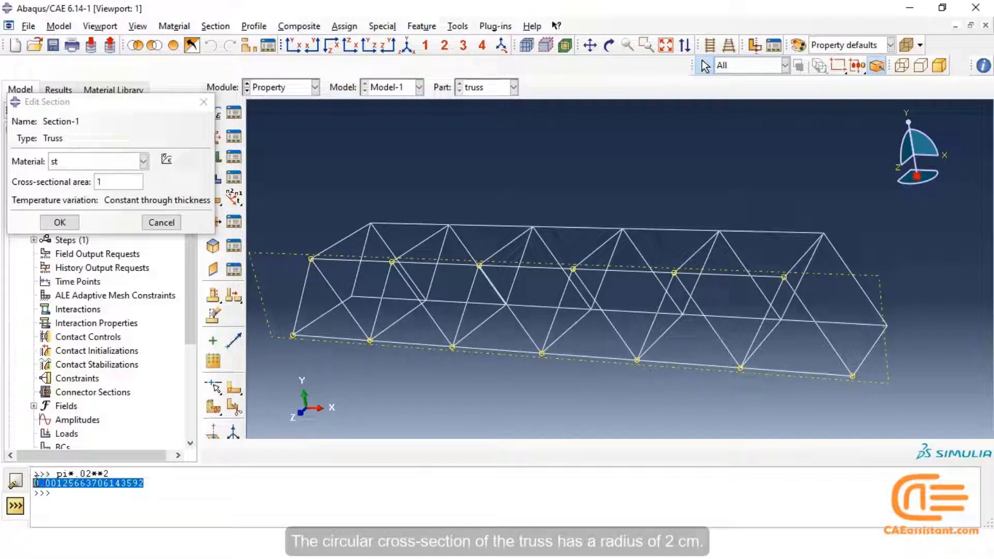
left_click(113, 181)
key("ctrl+v")
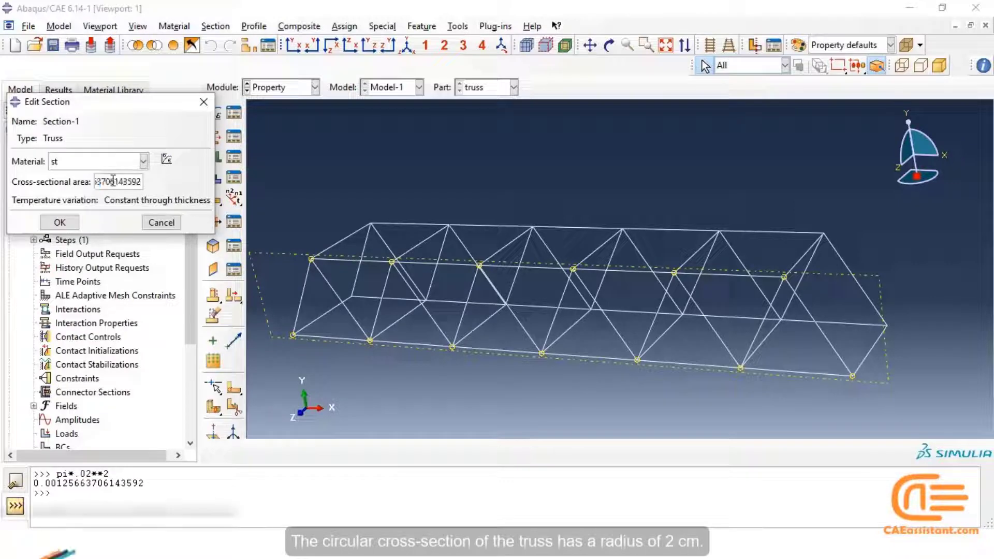
left_click(58, 223)
Step: Assign the truss section to all wires of the truss part
left_click(222, 155)
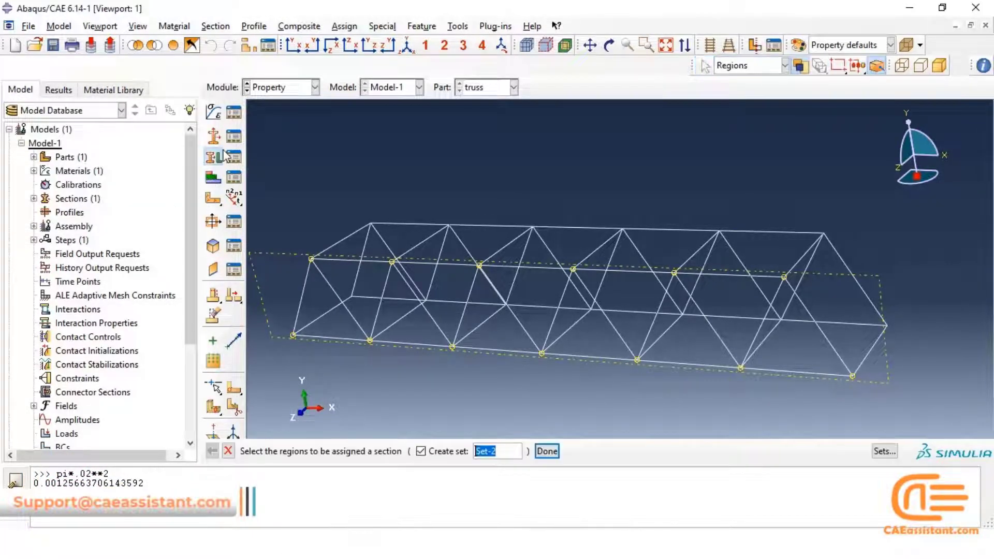
left_click_drag(282, 166, 934, 386)
left_click(549, 452)
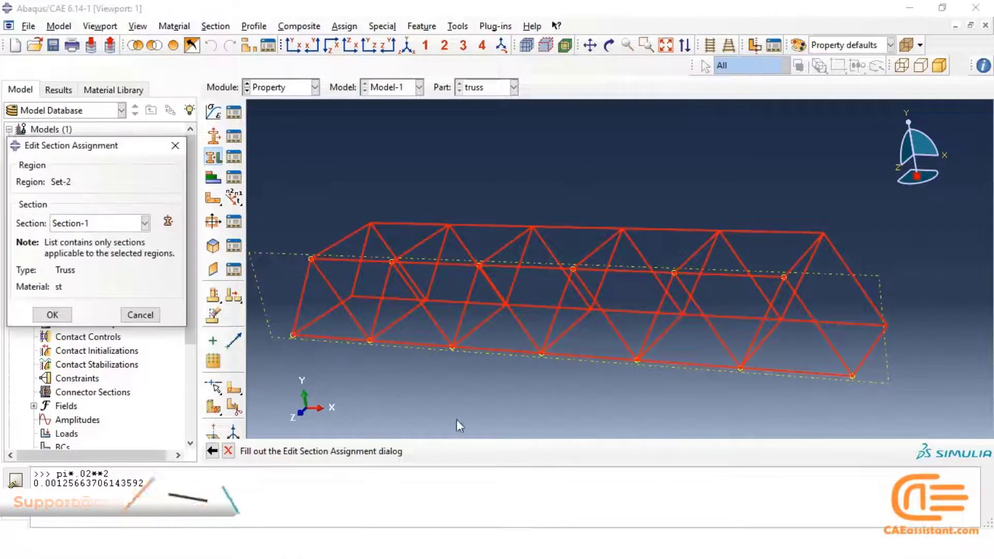
left_click(49, 315)
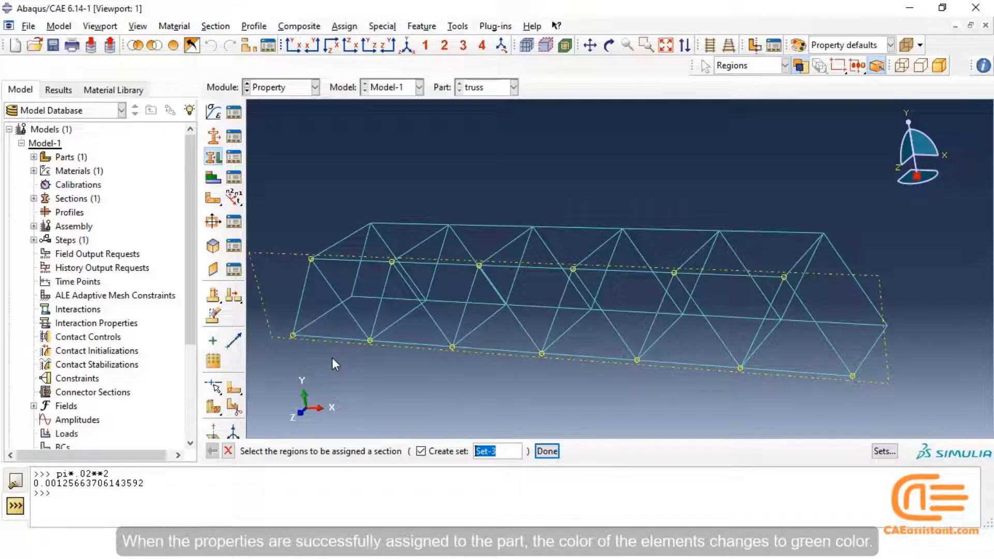
key("Escape")
Step: Create a dependent instance of the truss part in the Assembly module
left_click(282, 86)
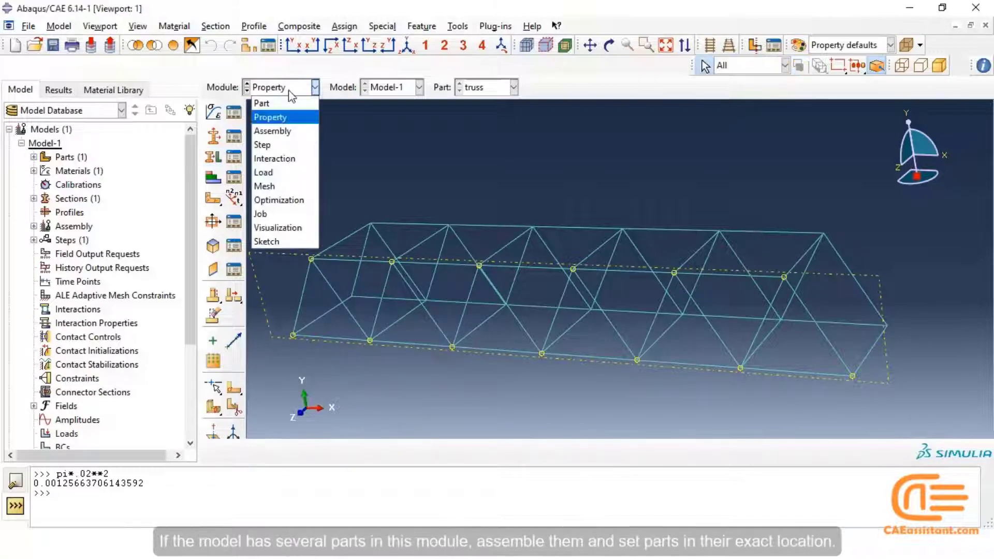
left_click(288, 132)
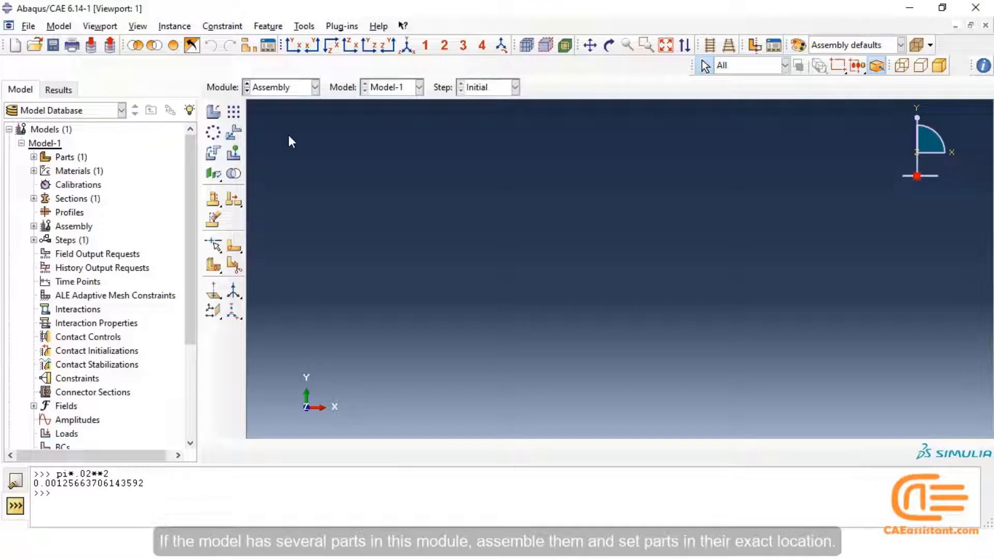
left_click(218, 114)
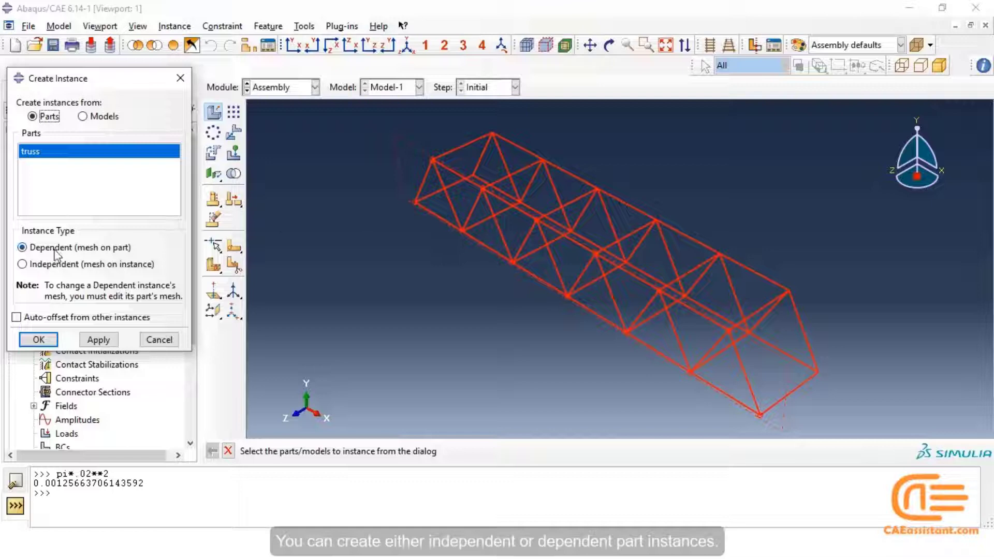
left_click(40, 340)
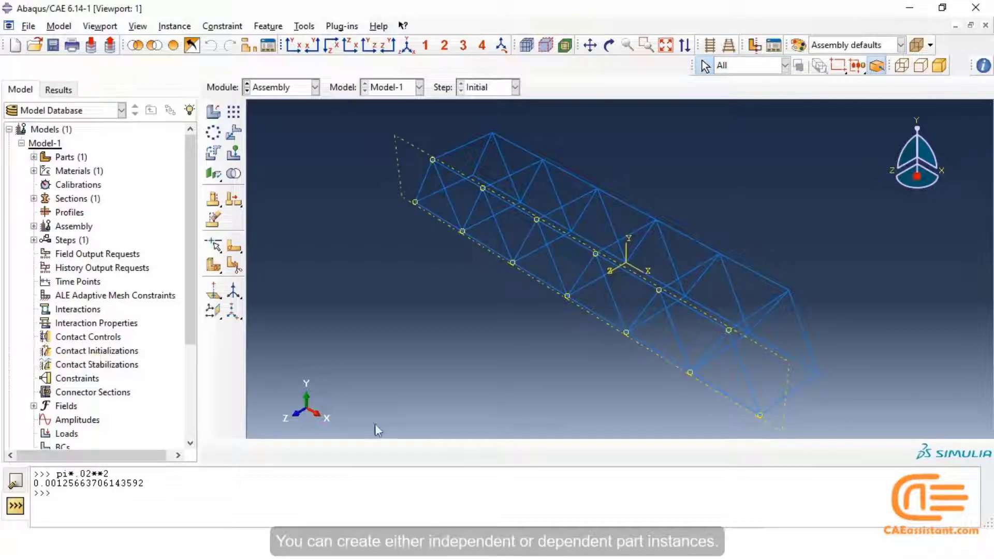
Step: Create a Static, General analysis step named Step-1 after the Initial step, keeping the default settings
left_click(314, 88)
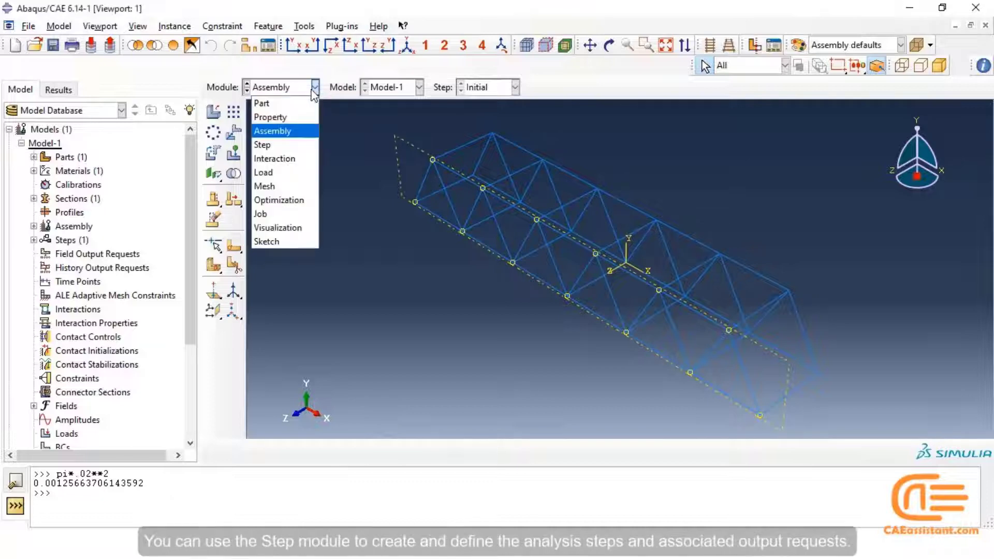
left_click(288, 140)
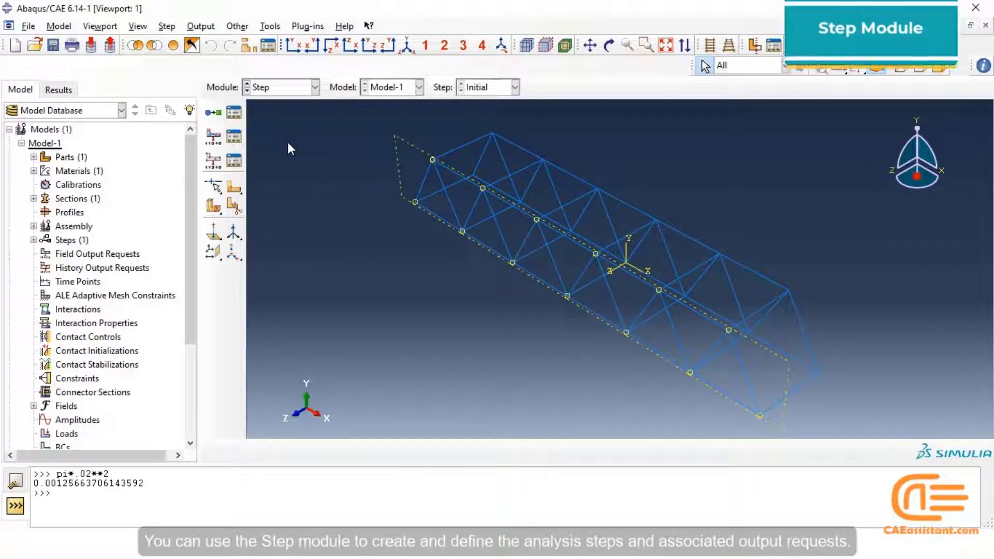
left_click(214, 114)
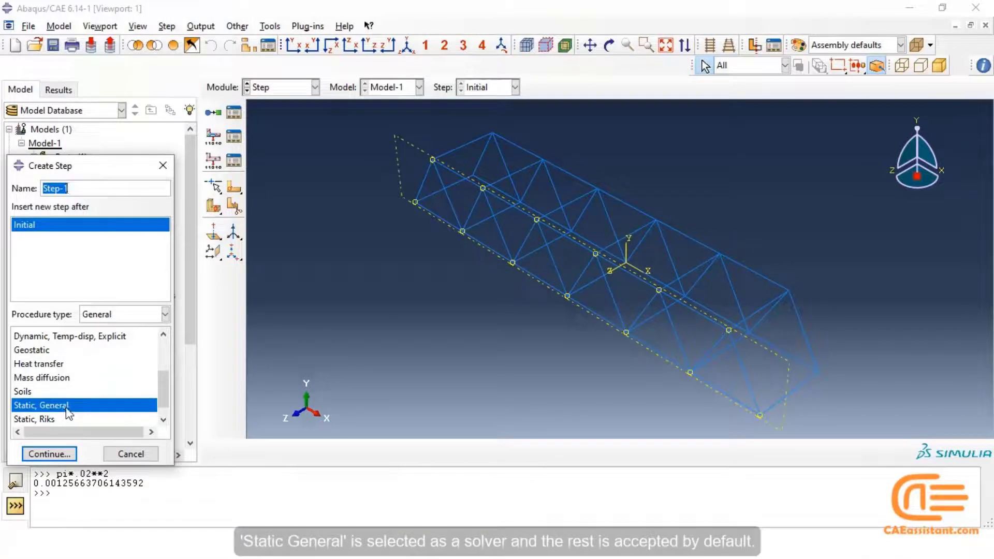
left_click(44, 455)
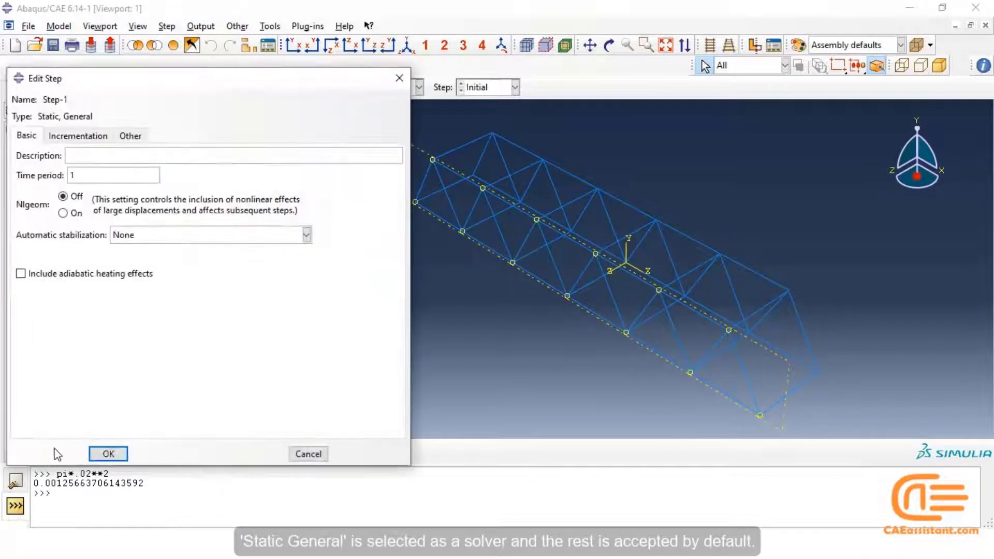
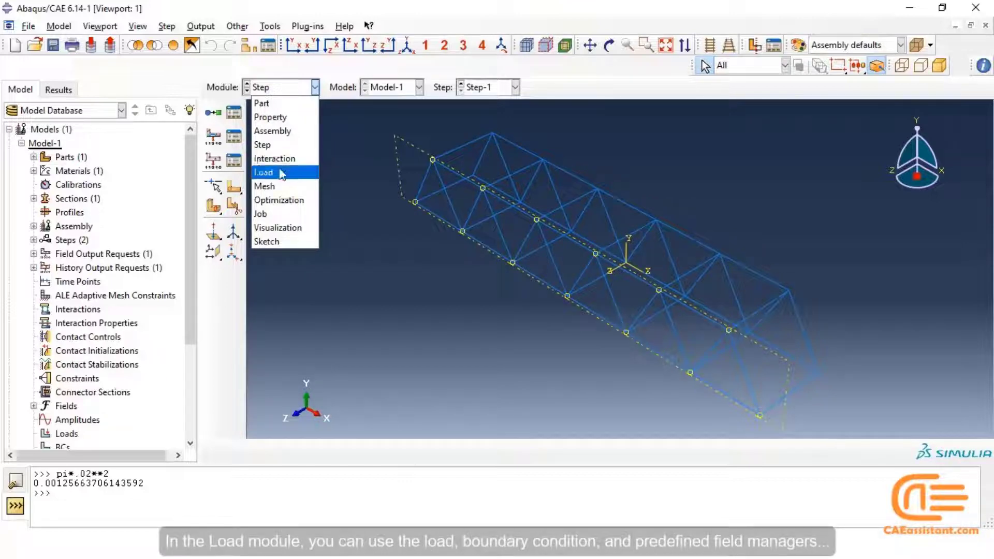
Step: Create an ENCASTRE boundary condition named base in Step-1 on the two bottom nodes at the truss's negative-X end
left_click(280, 171)
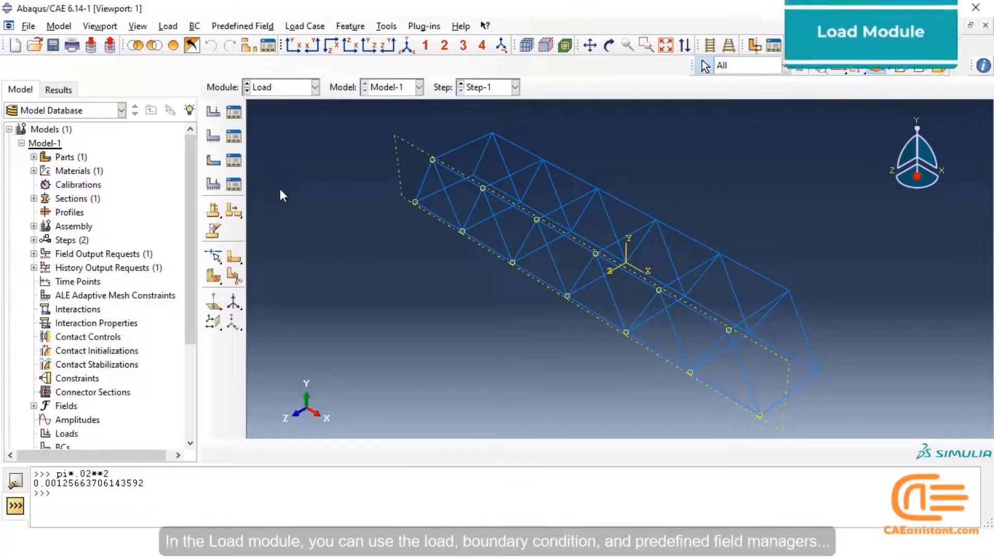
left_click(214, 140)
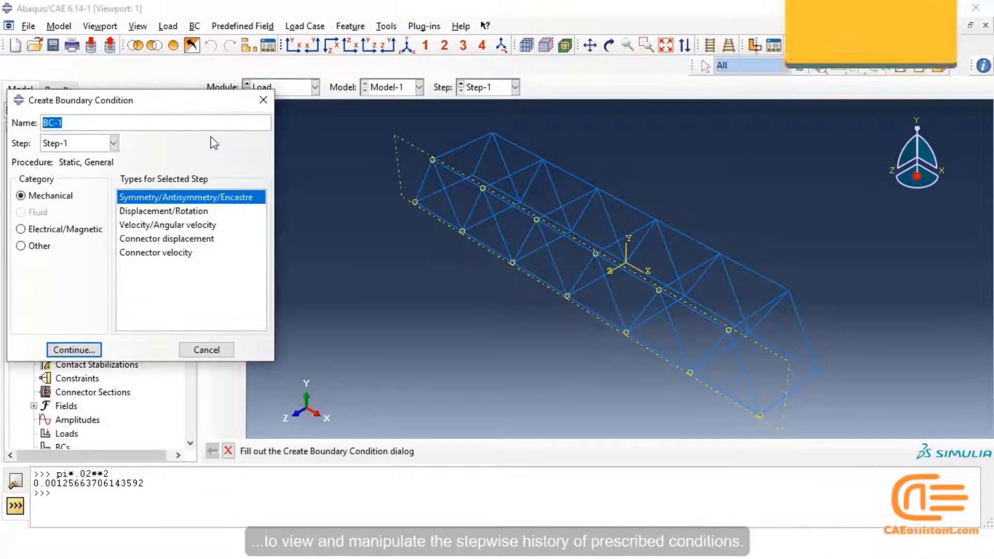
type("base")
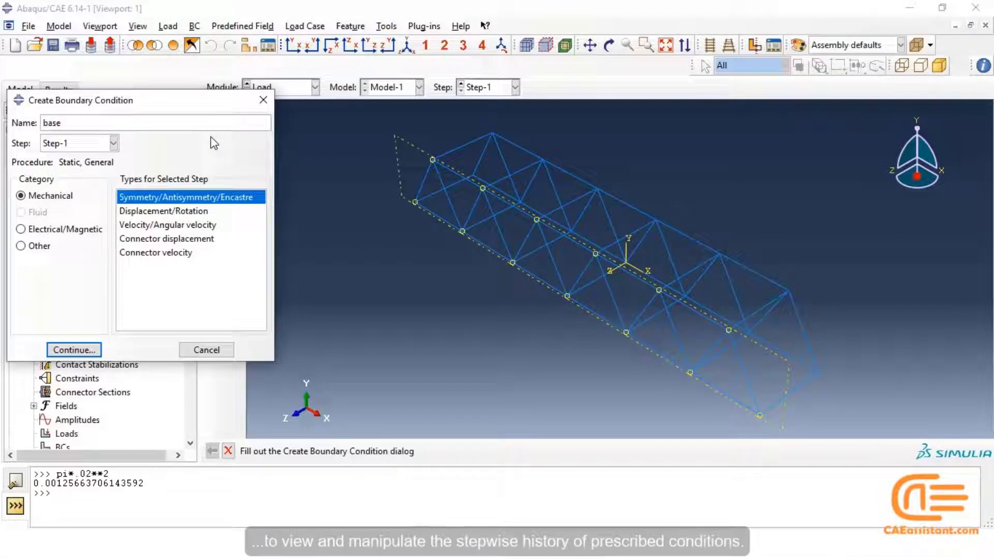
left_click(90, 350)
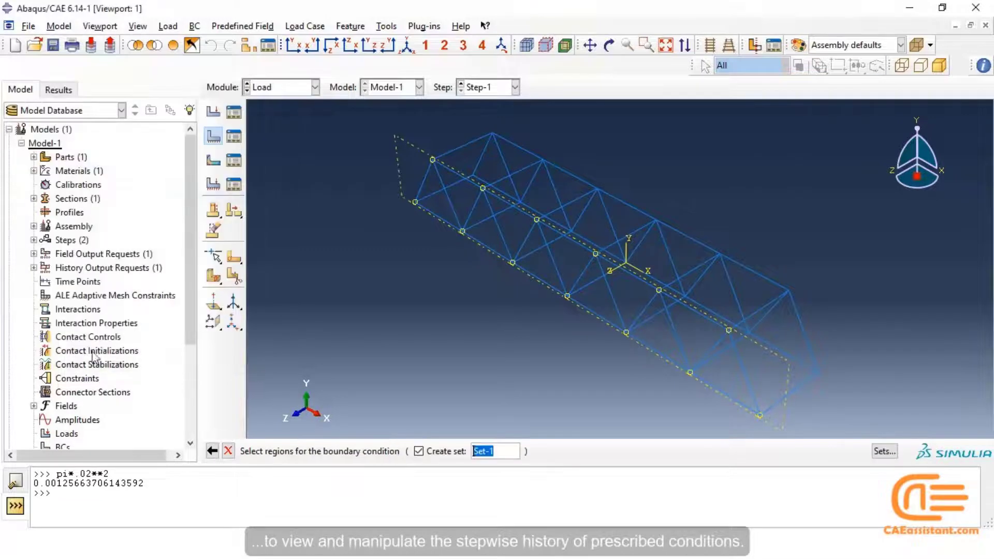
left_click(416, 202, "shift")
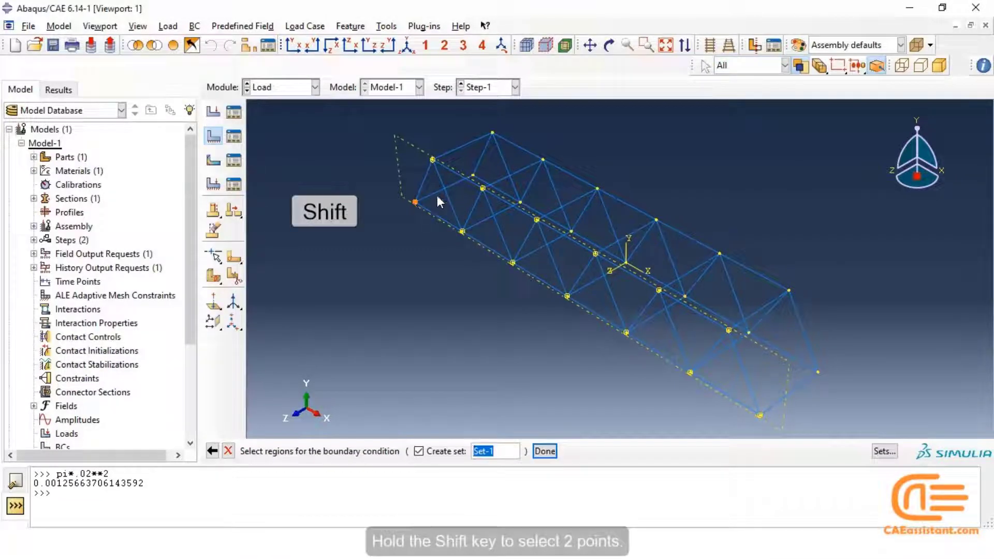
left_click(473, 176, "shift")
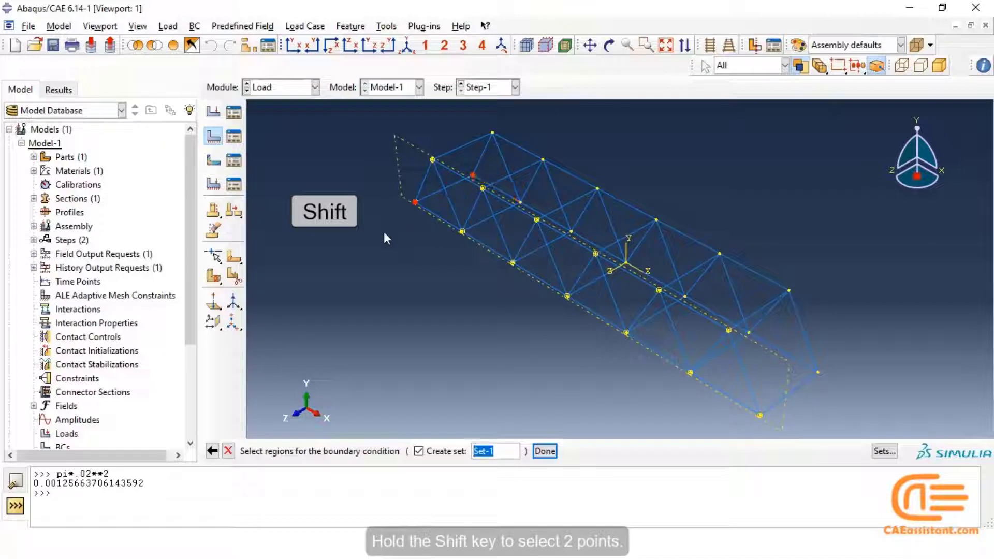
left_click(544, 452)
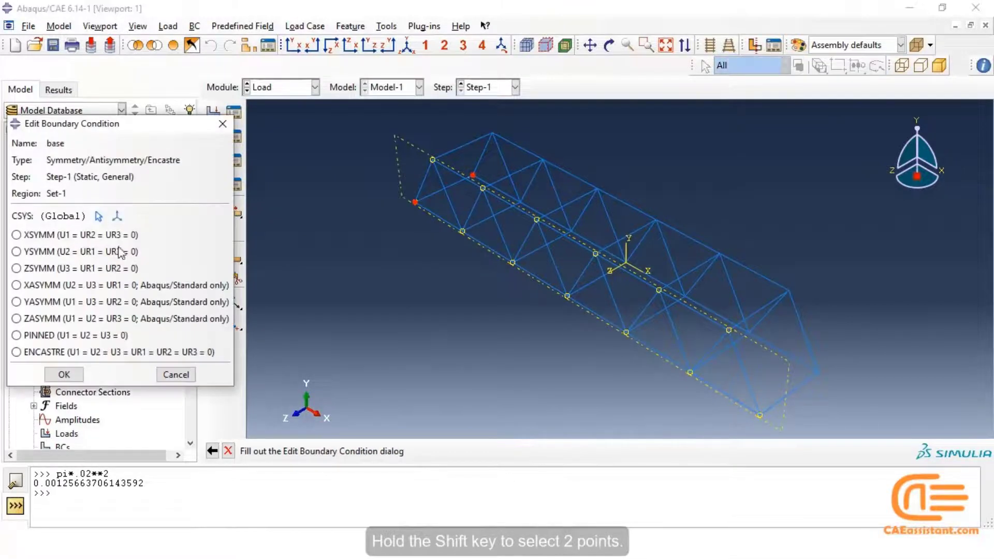
left_click(54, 355)
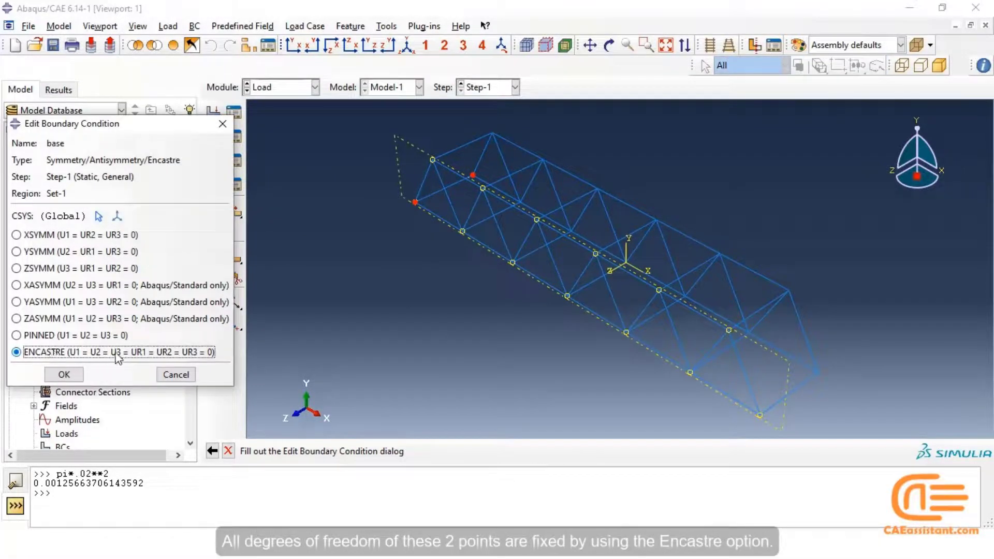
left_click(58, 377)
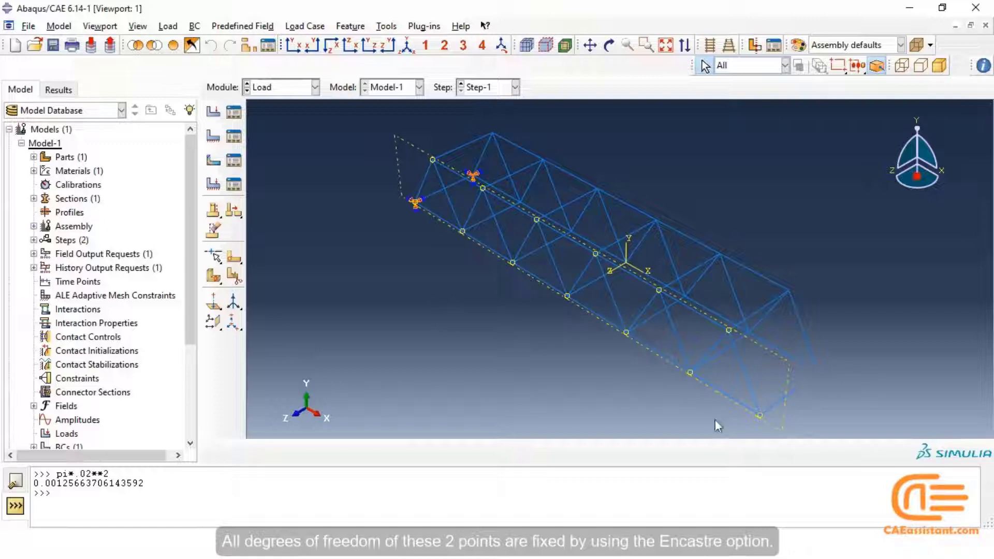
Step: Start a Displacement/Rotation boundary condition named base2 in Step-1 on the two bottom nodes at the truss's positive-X end
left_click(212, 137)
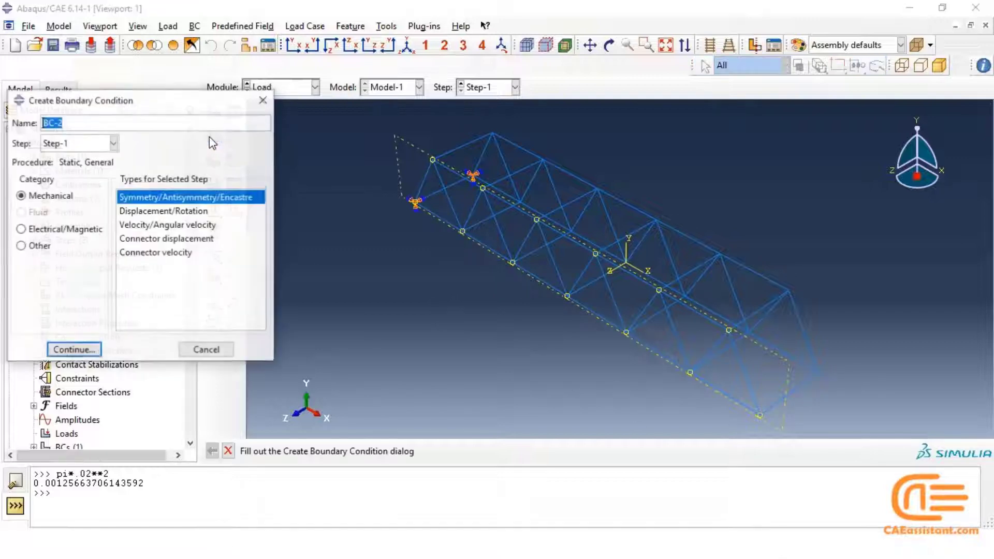
type("base2")
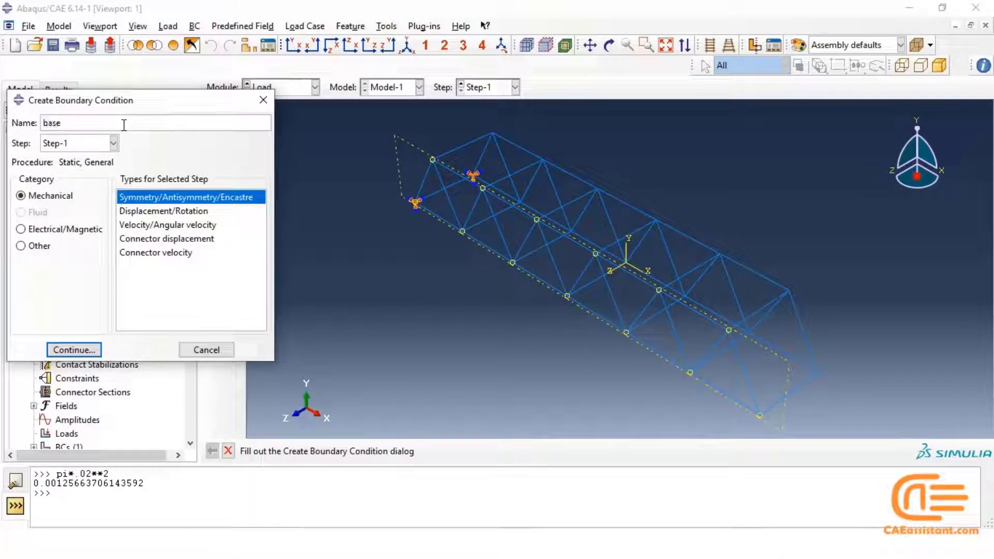
left_click(151, 212)
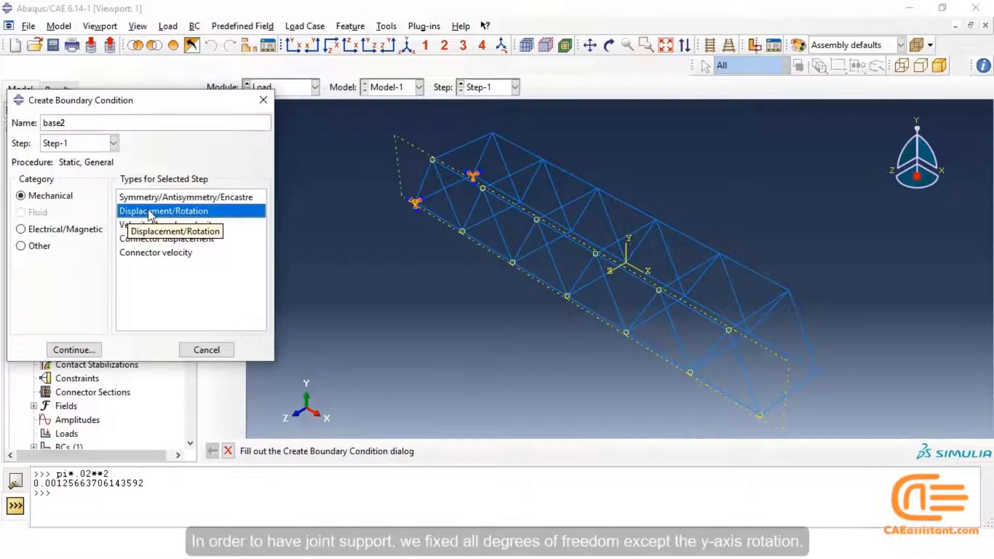
left_click(57, 352)
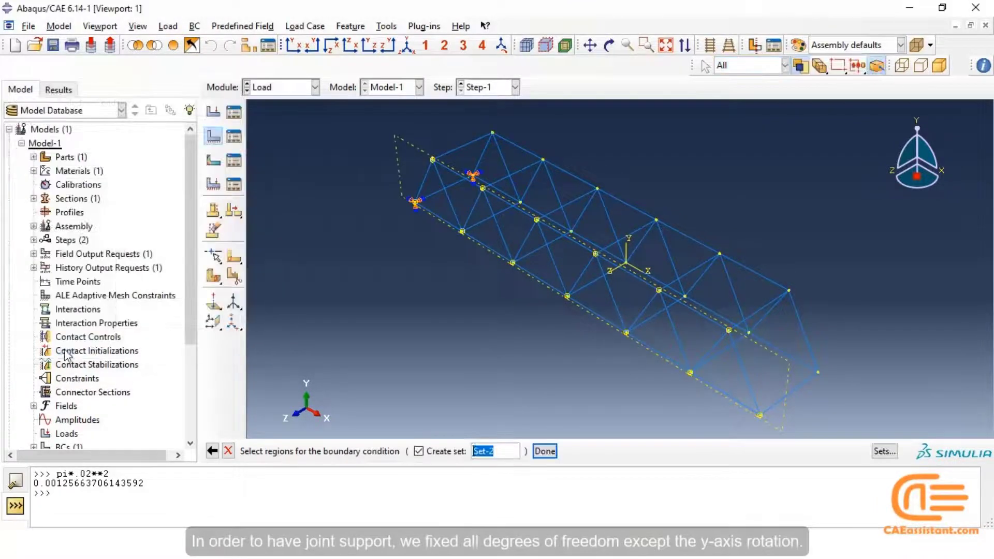
left_click(759, 416, "shift")
left_click(545, 451)
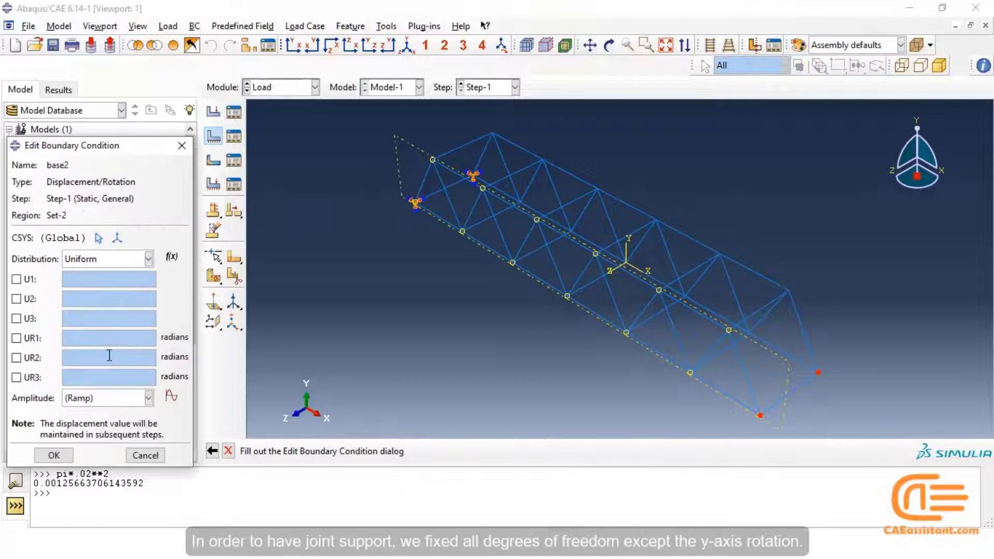
Step: Fix U1, U2, U3, UR1 and UR3 at 0 for base2, leave UR2 free, and save the boundary condition
left_click(16, 279)
left_click(16, 299)
left_click(16, 318)
left_click(17, 339)
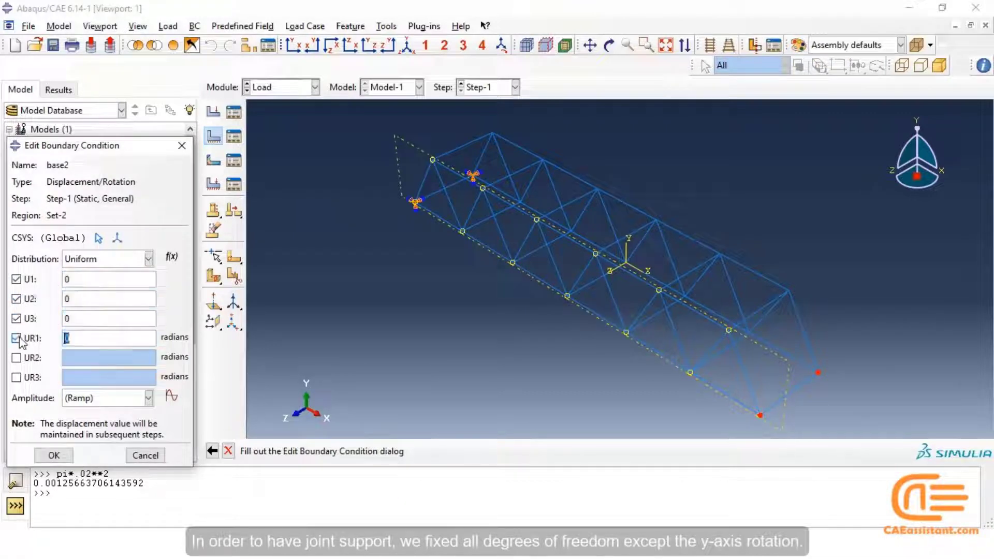
left_click(16, 378)
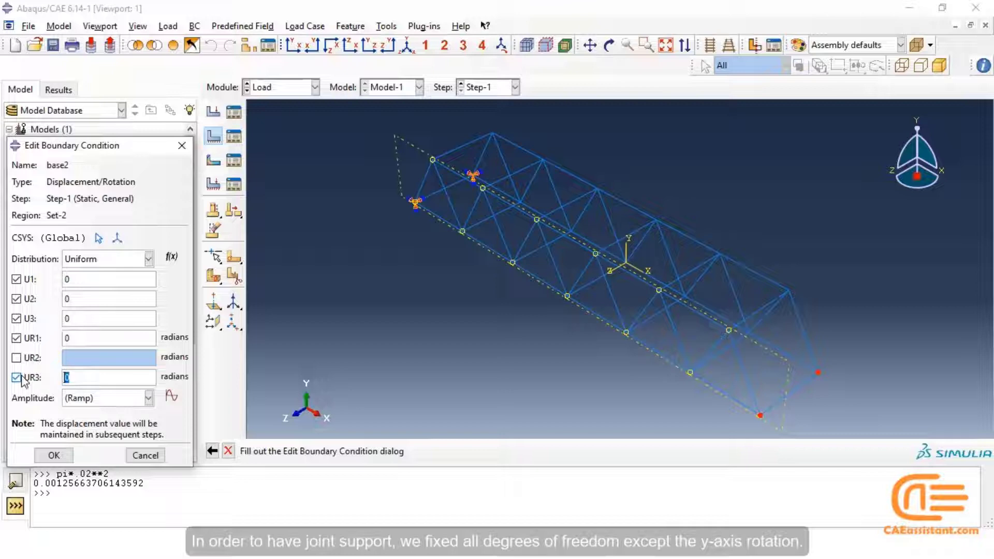
left_click(62, 457)
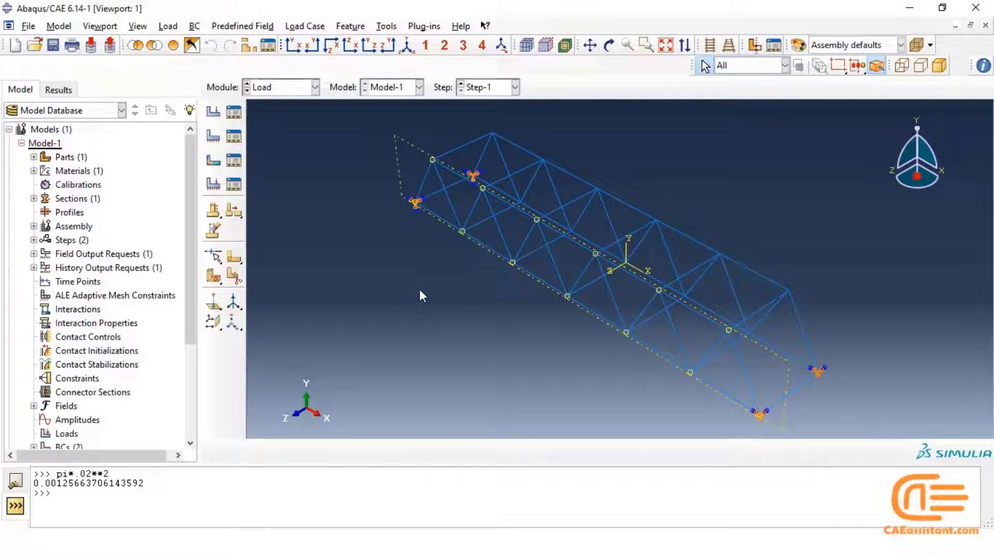
Step: Create a concentrated force named concentrated in Step-1, with CF2 of -5000, at the middle node of the truss's front bottom chord
left_click(216, 117)
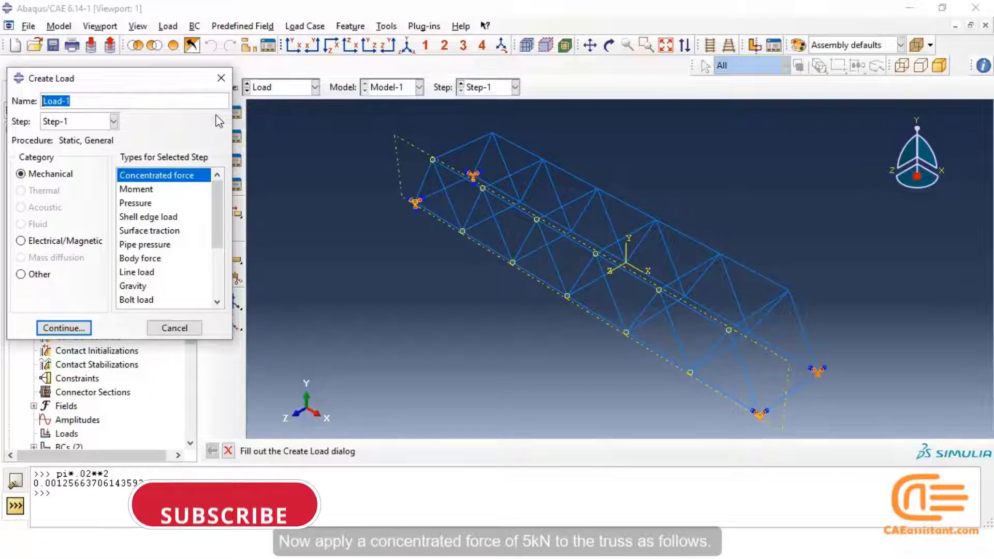
type("co")
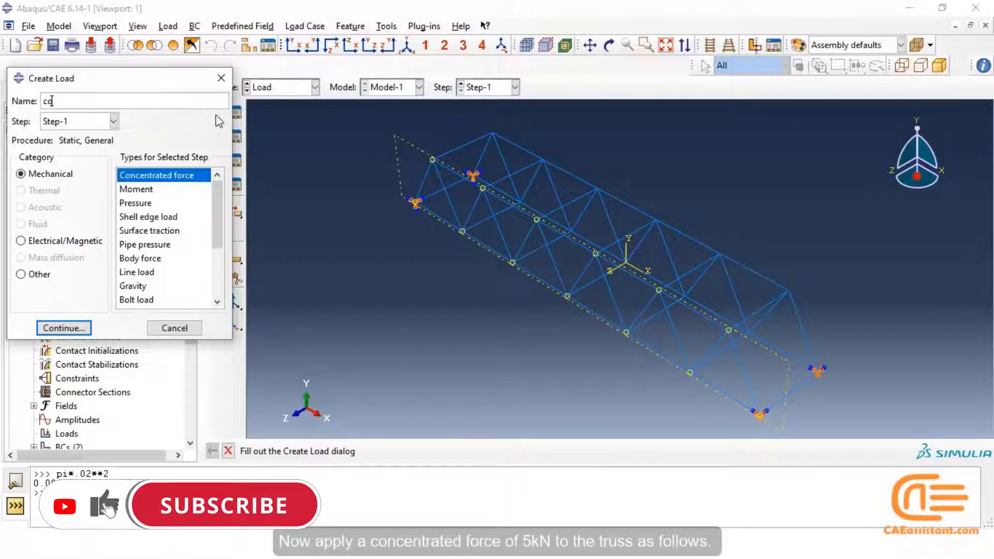
type("ncen")
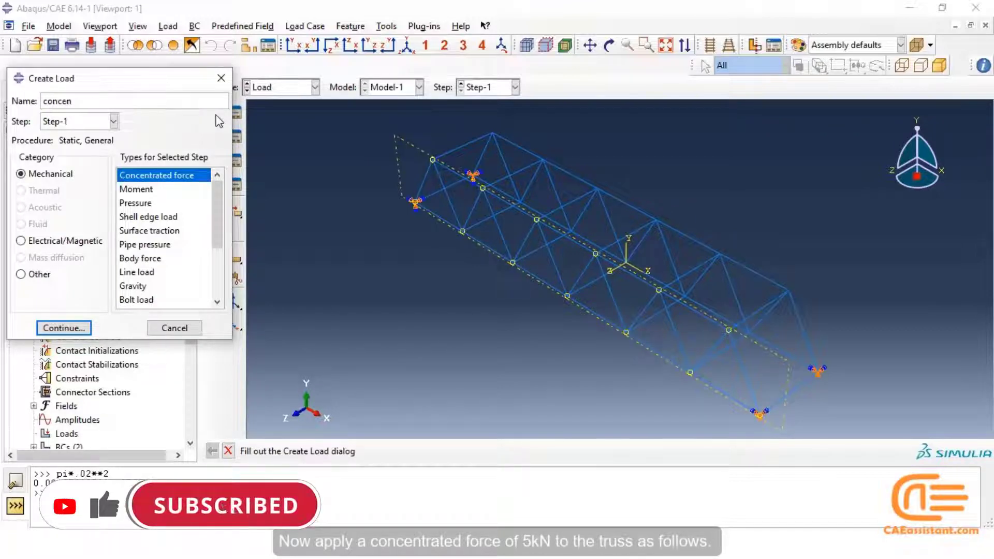
type("tra")
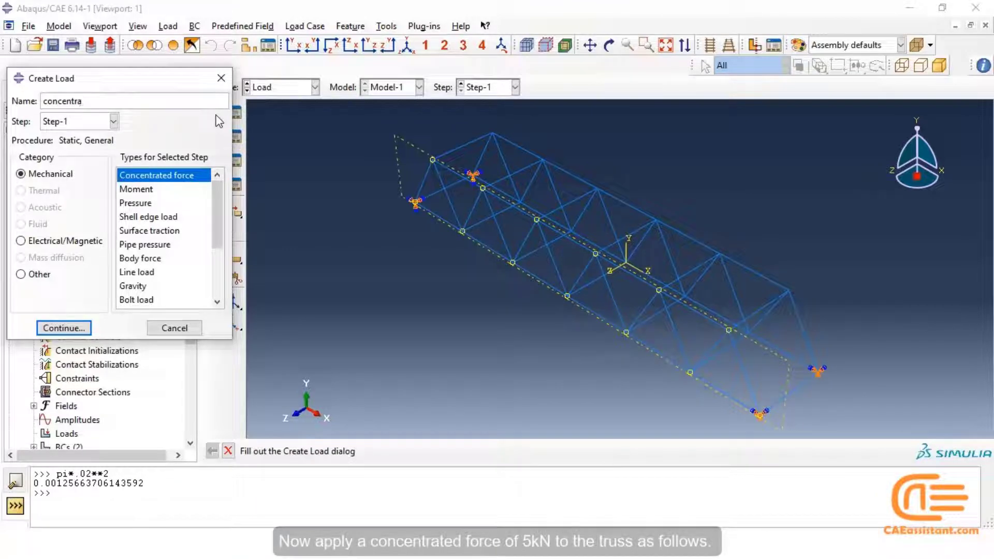
type("ted")
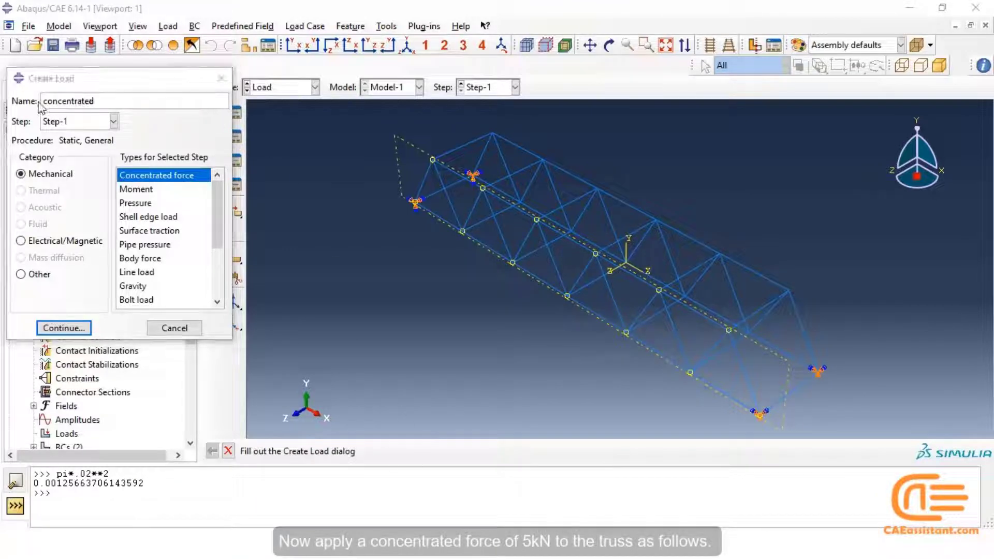
left_click(58, 328)
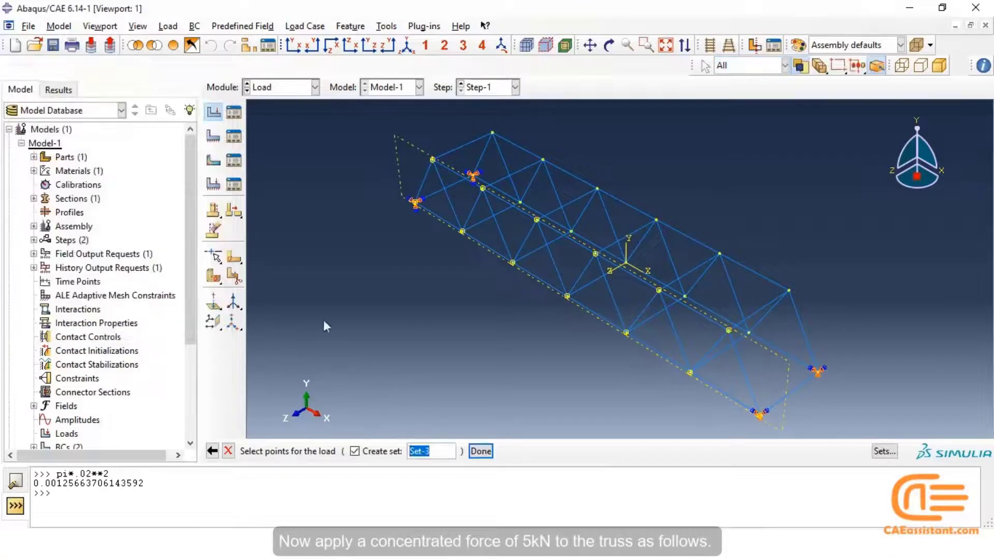
left_click(567, 298)
left_click(481, 451)
left_click(73, 322)
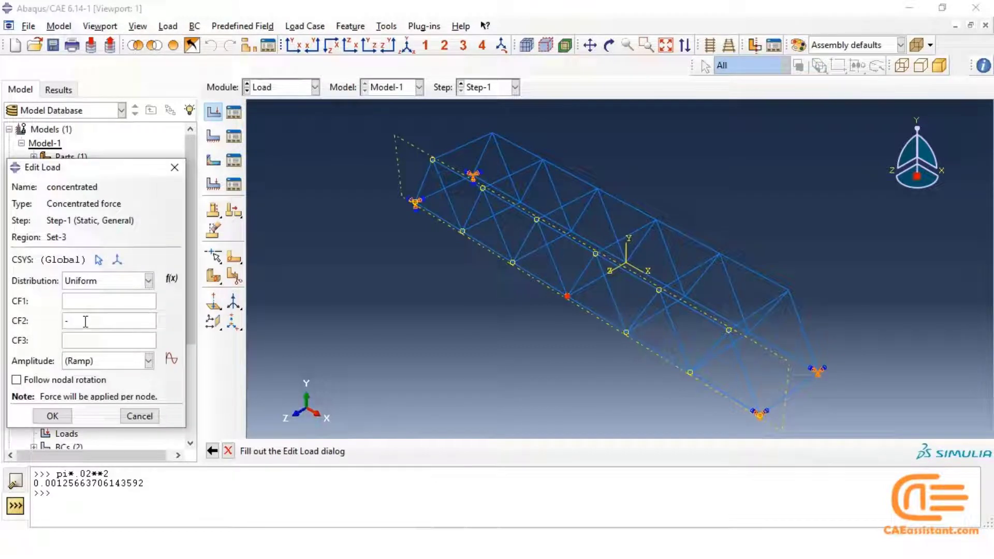
type("-5000")
left_click(60, 416)
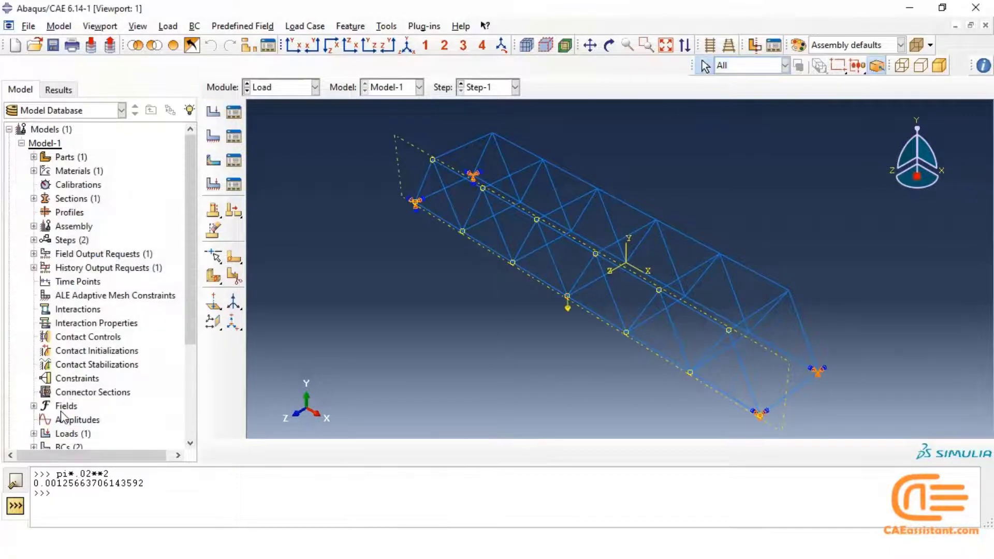
Step: Create a concentrated force named con2 in Step-1, with CF2 of -5000, at the middle node of the truss's rear bottom chord
left_click(218, 120)
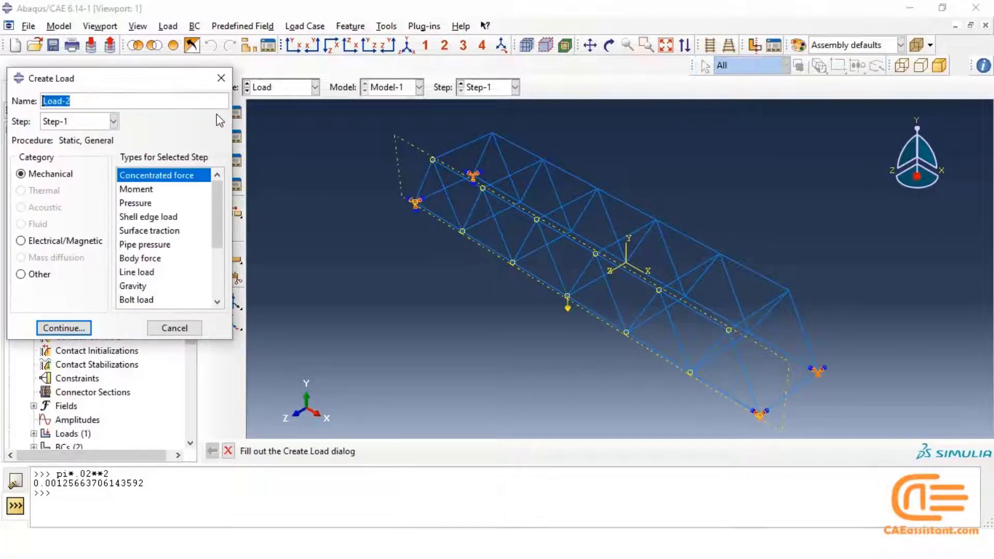
type("con2")
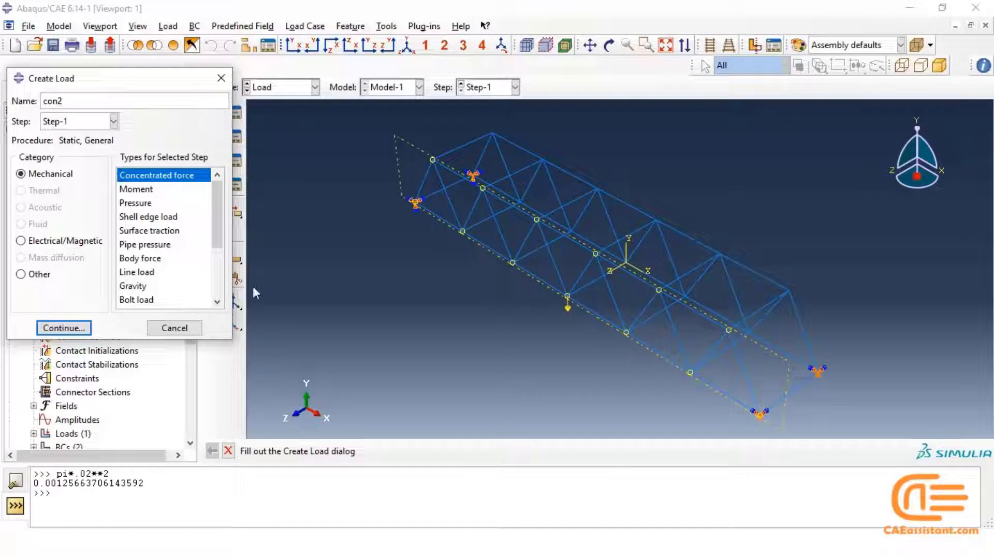
left_click(63, 327)
left_click(626, 263)
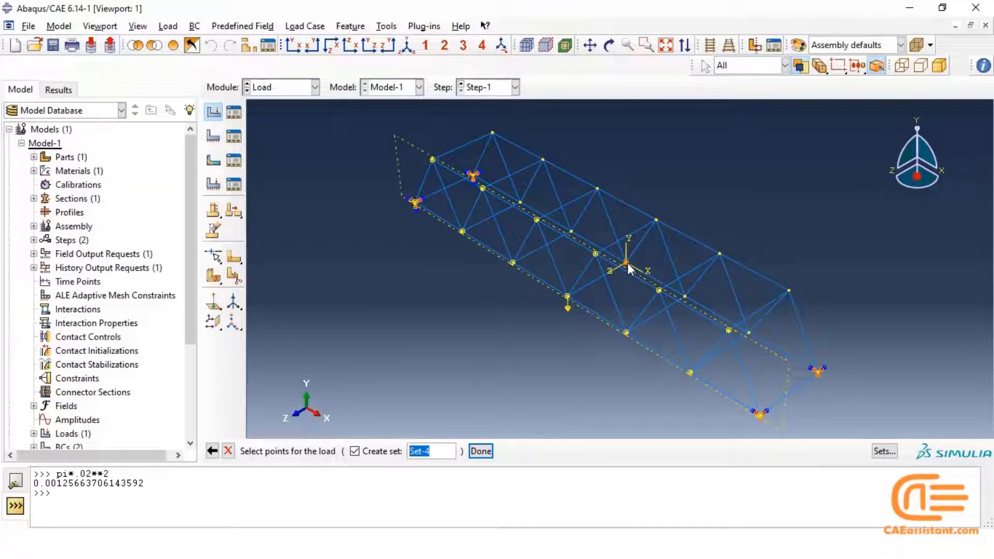
left_click(481, 452)
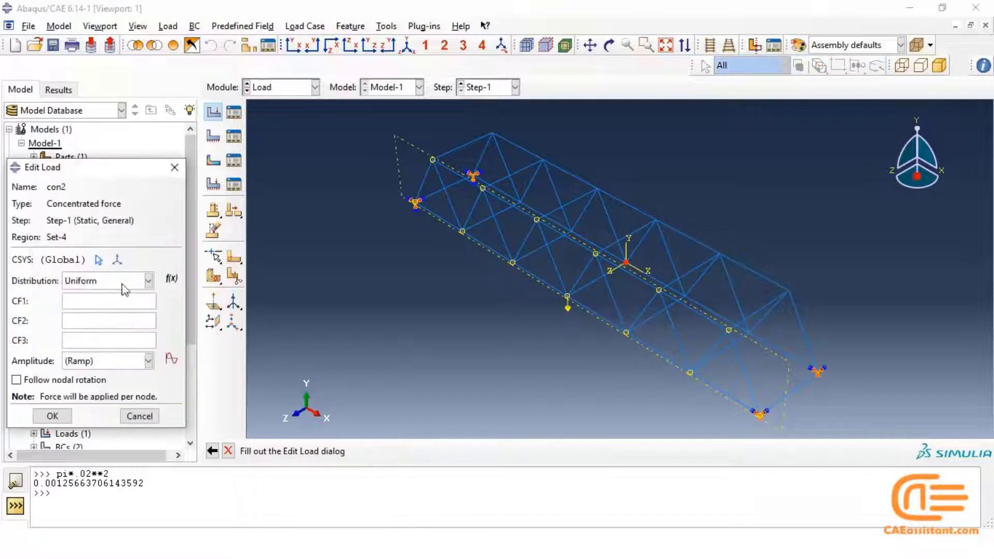
left_click(84, 323)
type("-5000")
left_click(52, 416)
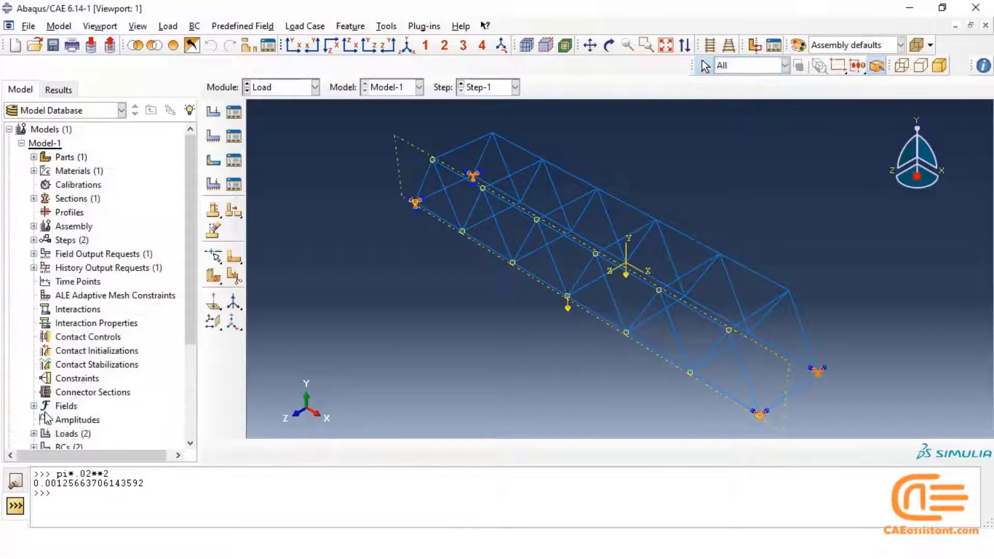
Step: Create a concentrated force named con_left with CF2 of -5000 at the rear bottom chord's first interior node from the negative-X end
left_click(212, 116)
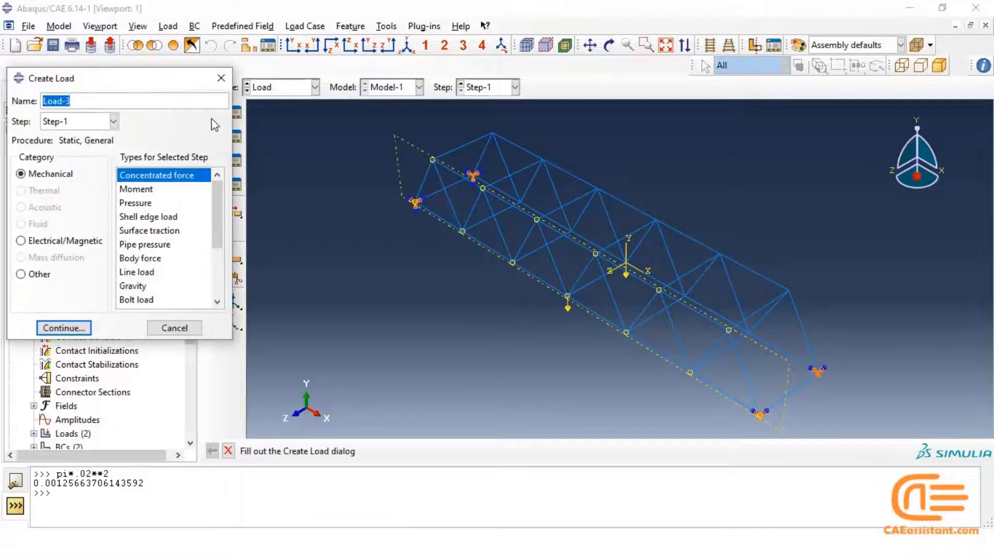
type("con_left")
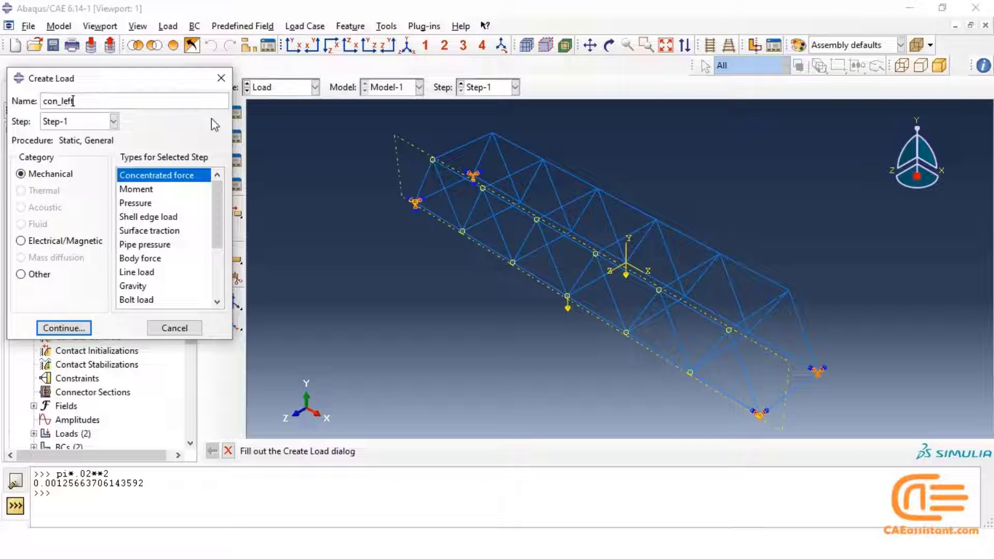
left_click(63, 328)
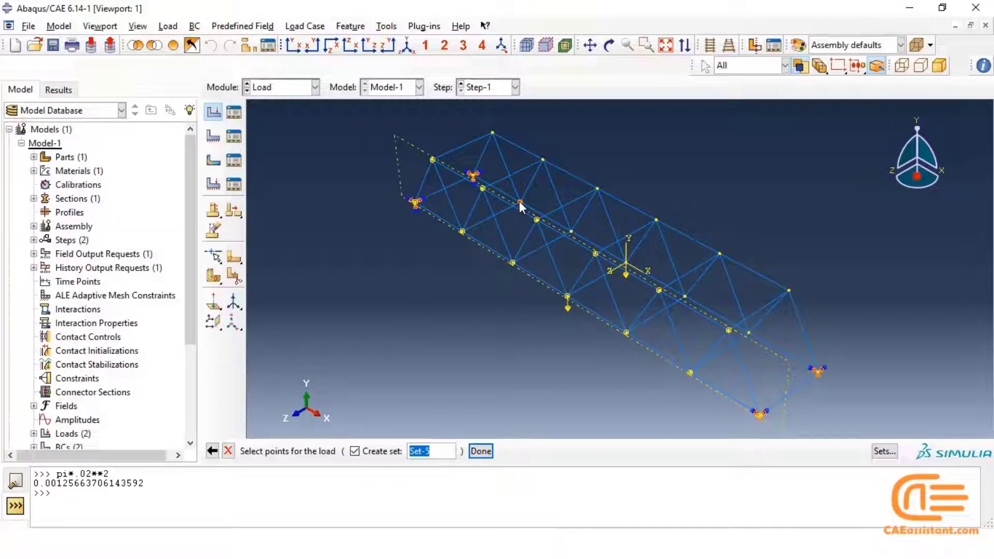
left_click(480, 451)
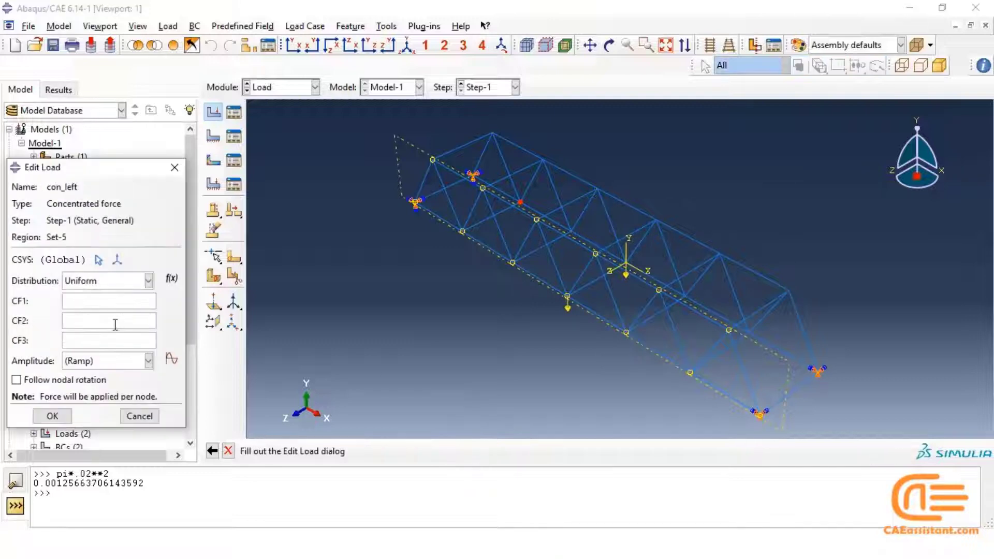
left_click(115, 324)
type("-5000")
left_click(49, 417)
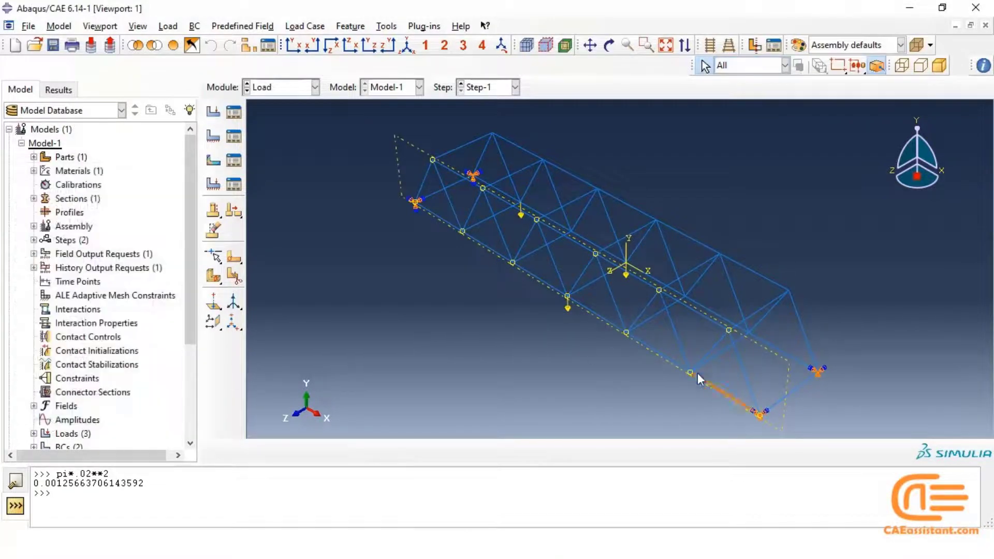
Step: Create a concentrated force named con_right with CF2 of -5000 at the front bottom chord's last interior node before the positive-X end
left_click(215, 111)
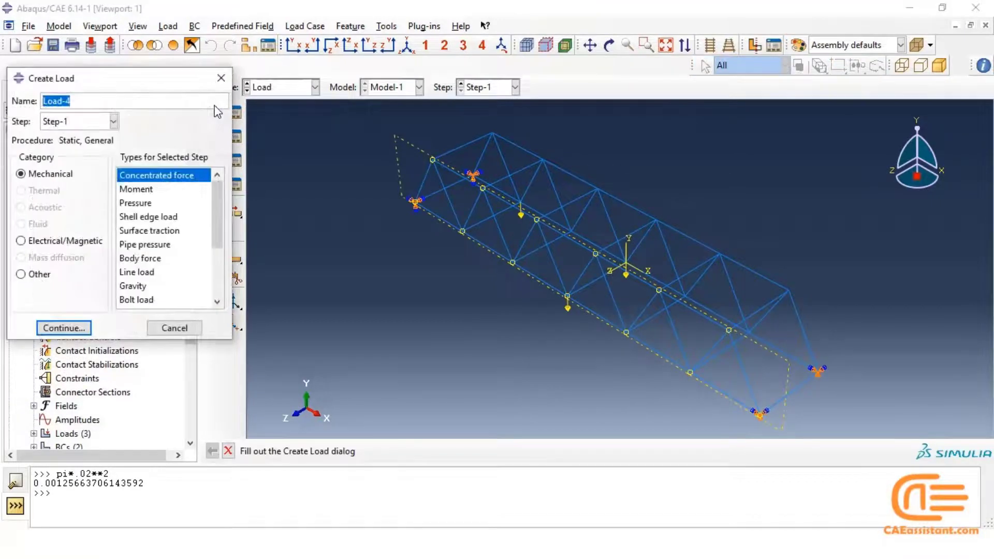
type("con_right")
left_click(64, 329)
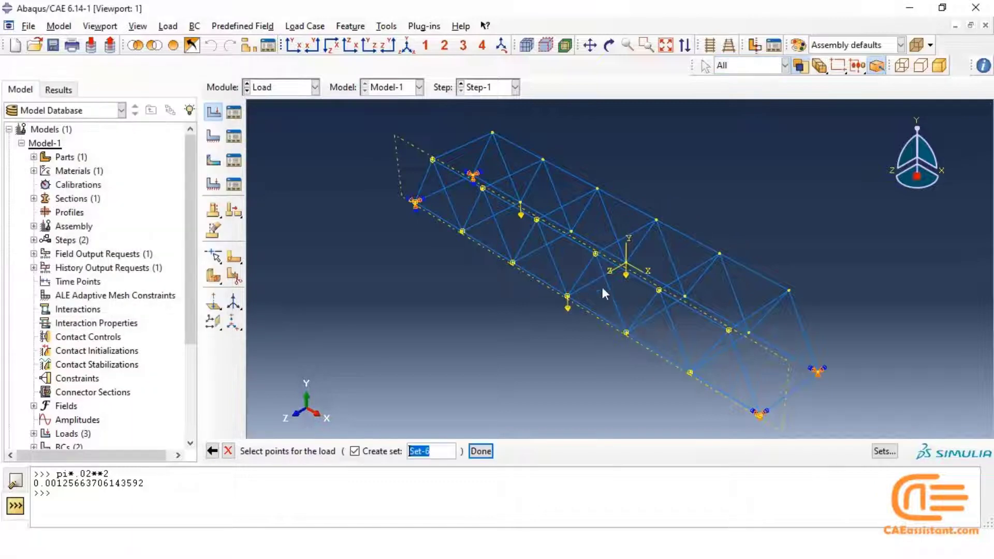
left_click(691, 372)
left_click(481, 452)
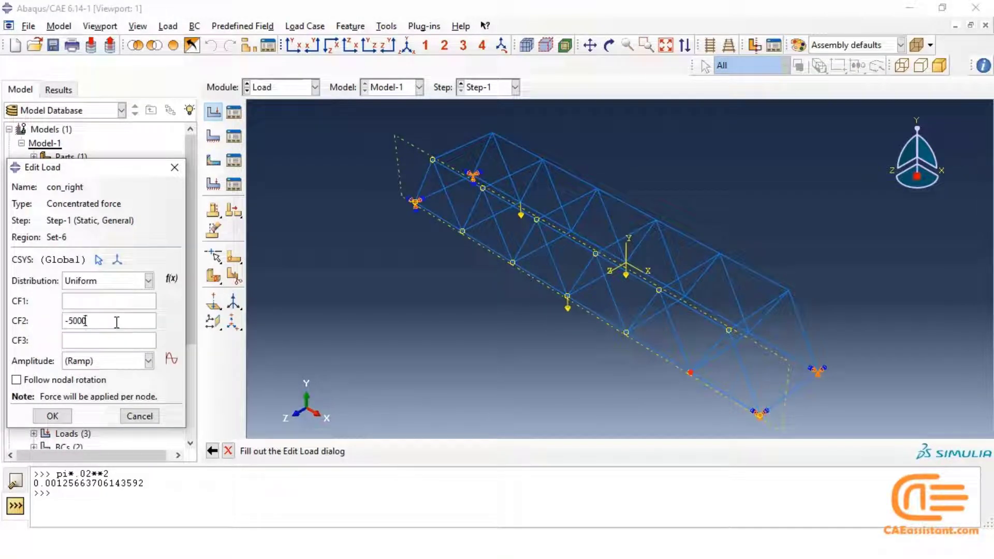
left_click(51, 416)
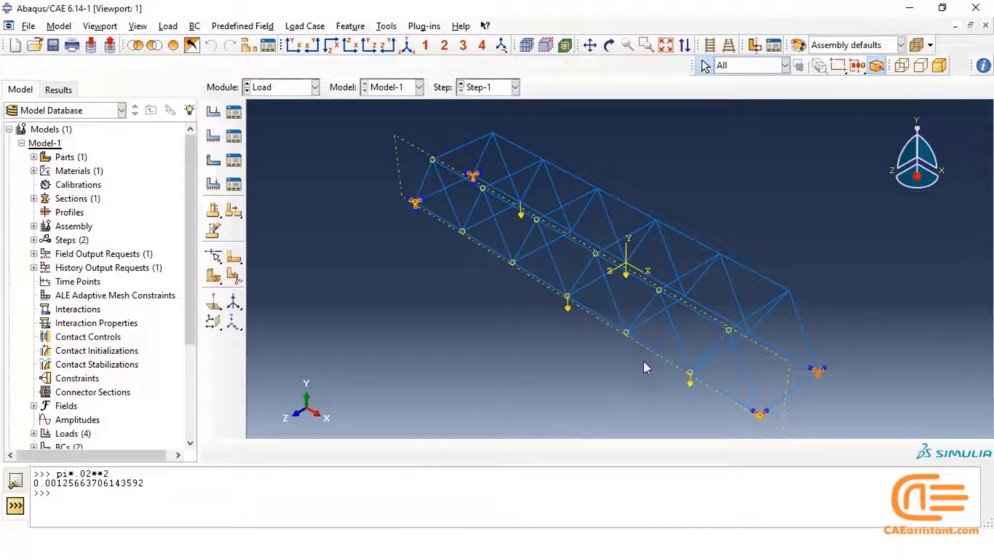
Step: Go to the Mesh module and make the truss part, instead of the assembly, the object for meshing
left_click(315, 87)
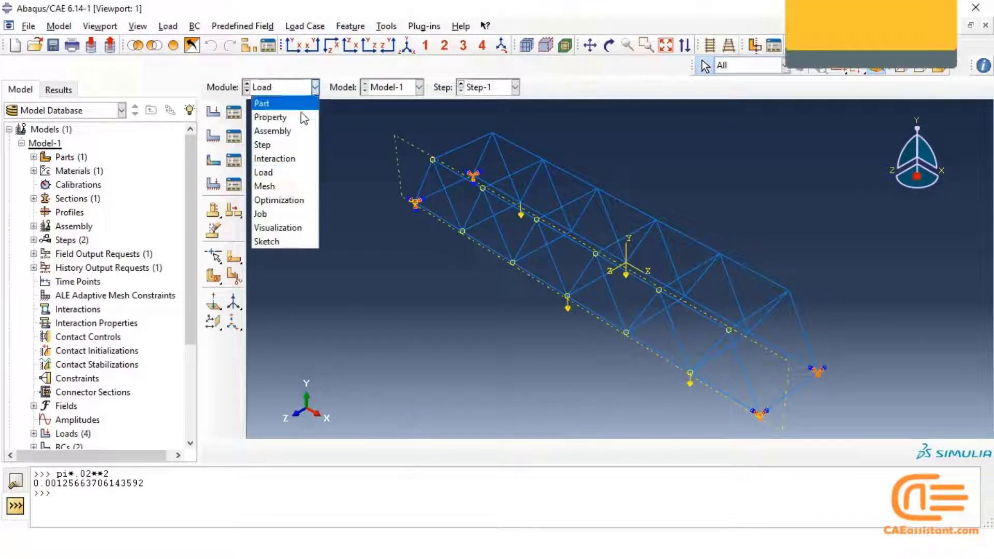
left_click(277, 187)
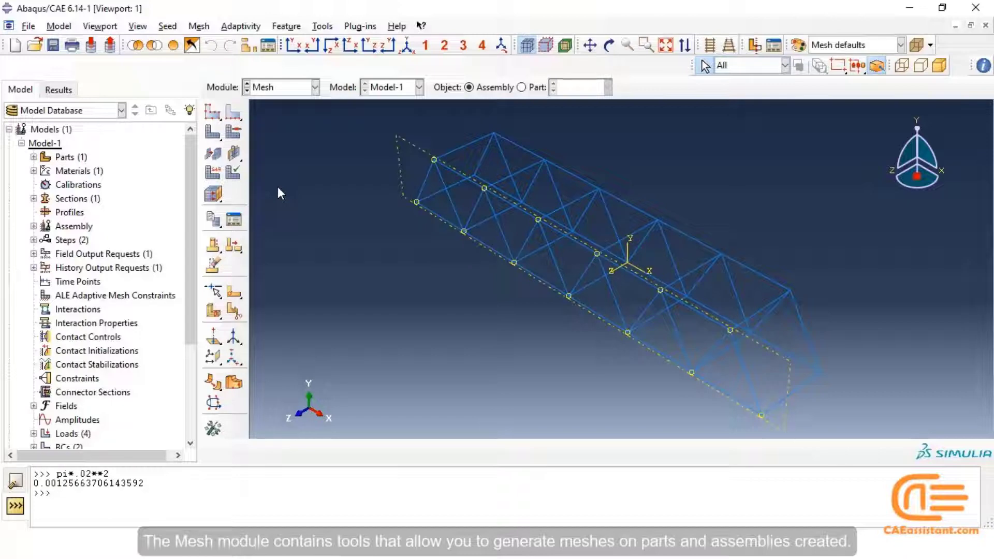
left_click(209, 115)
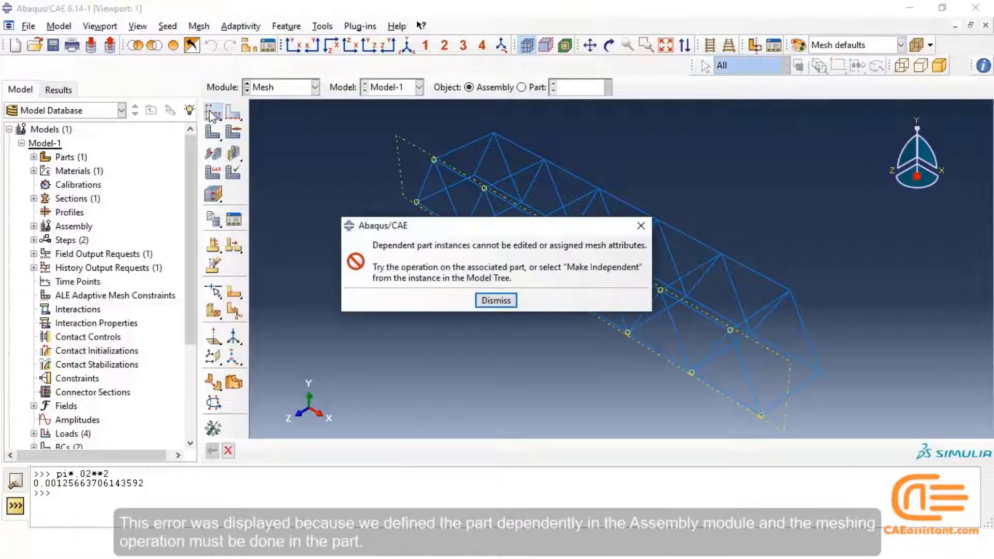
left_click(492, 299)
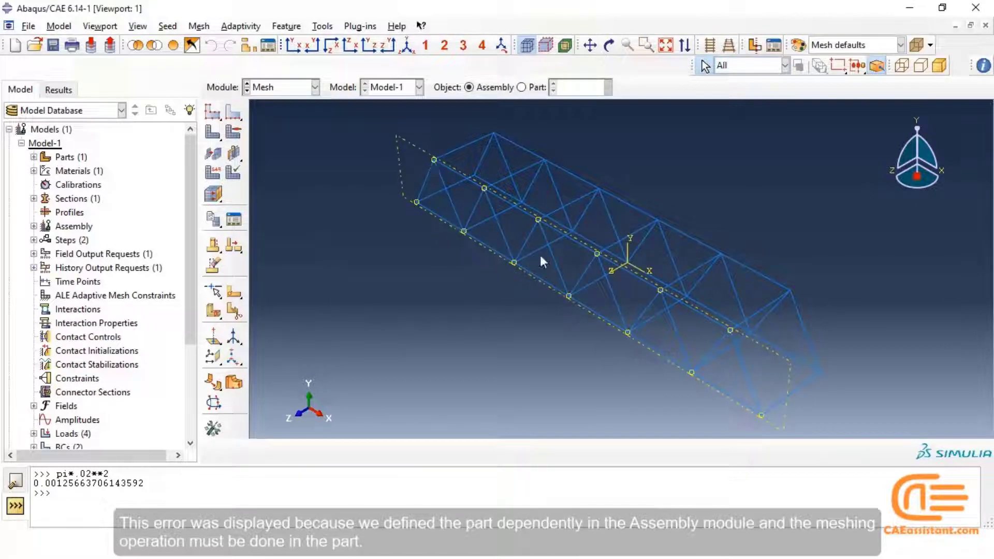
left_click(522, 87)
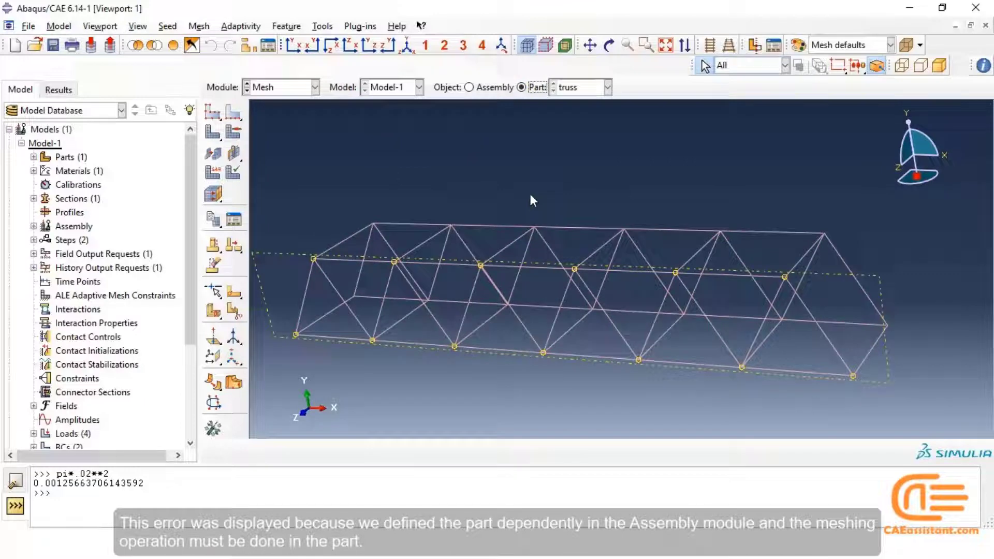
Step: Seed the truss part with an approximate global size of 5 and mesh the part
left_click(212, 111)
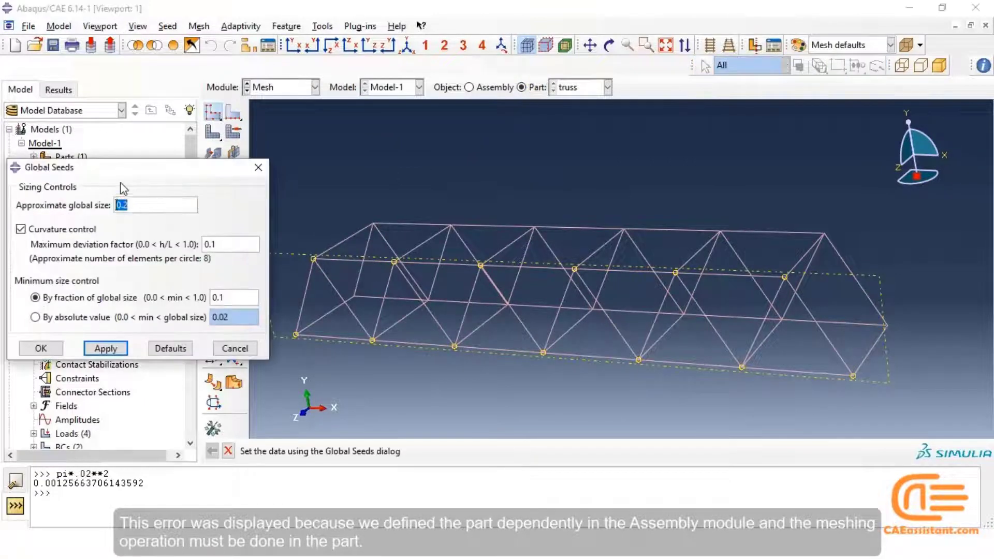
left_click_drag(132, 167, 151, 116)
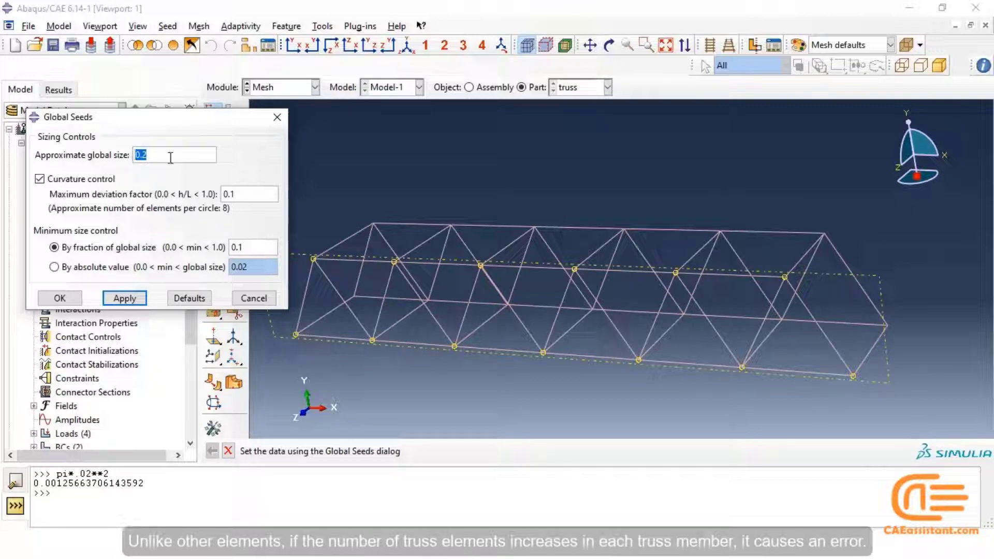
type("5")
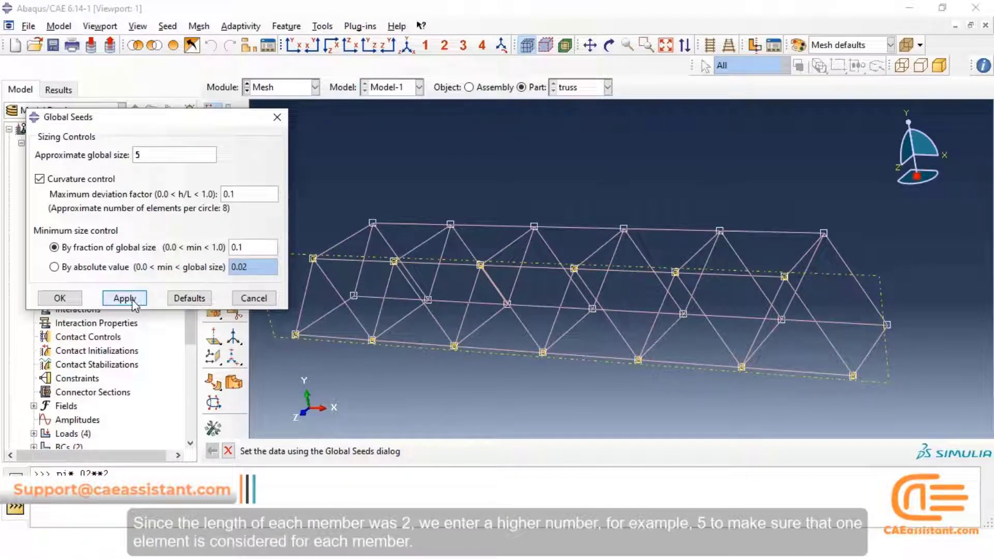
left_click(63, 299)
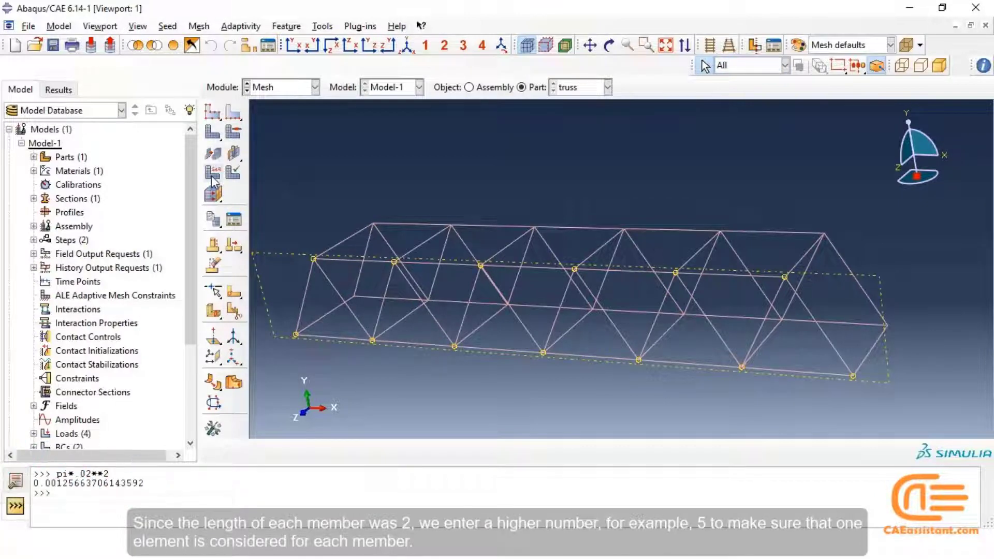
left_click(213, 131)
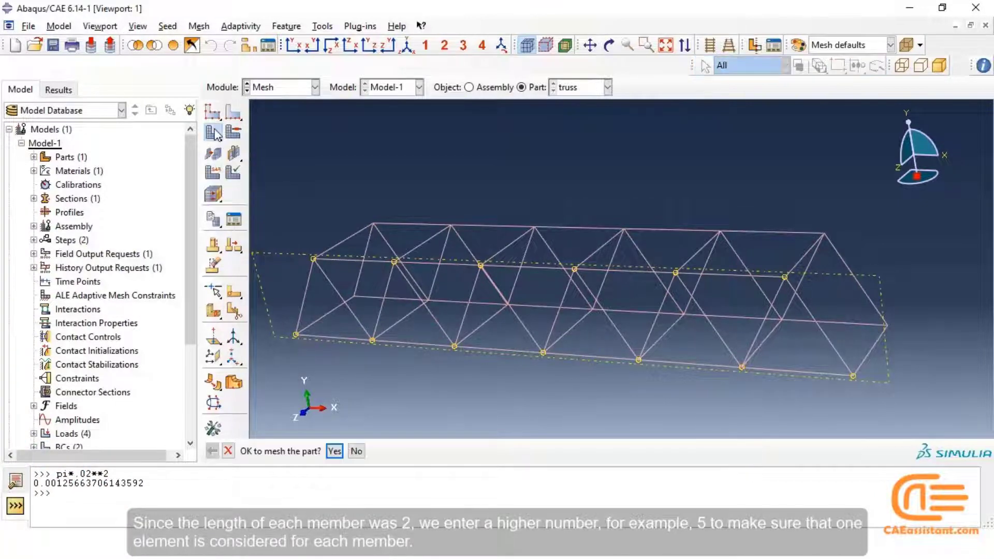
left_click(334, 451)
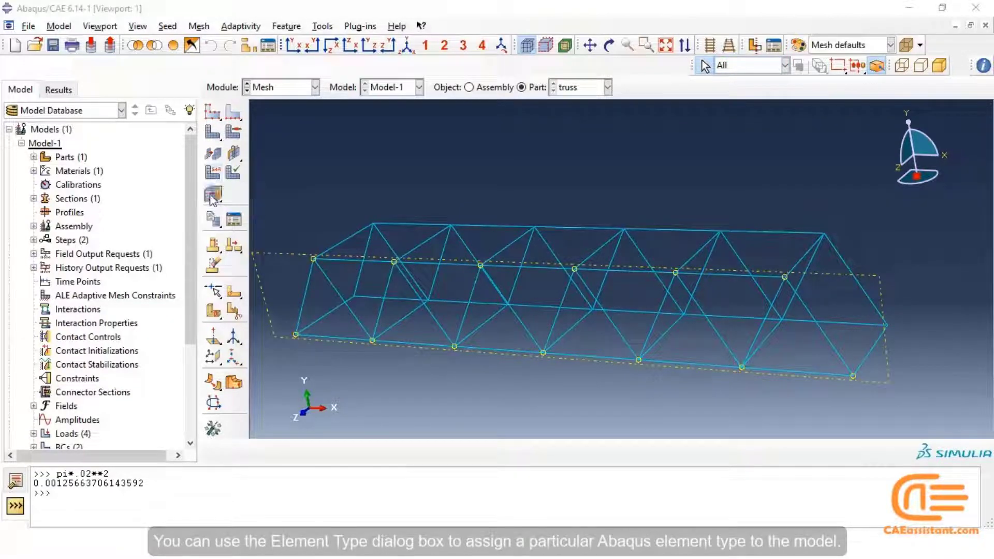
Step: Assign the Truss family element type, Standard and linear (T3D2), to all edges of the truss part
left_click(213, 173)
left_click_drag(285, 161, 904, 384)
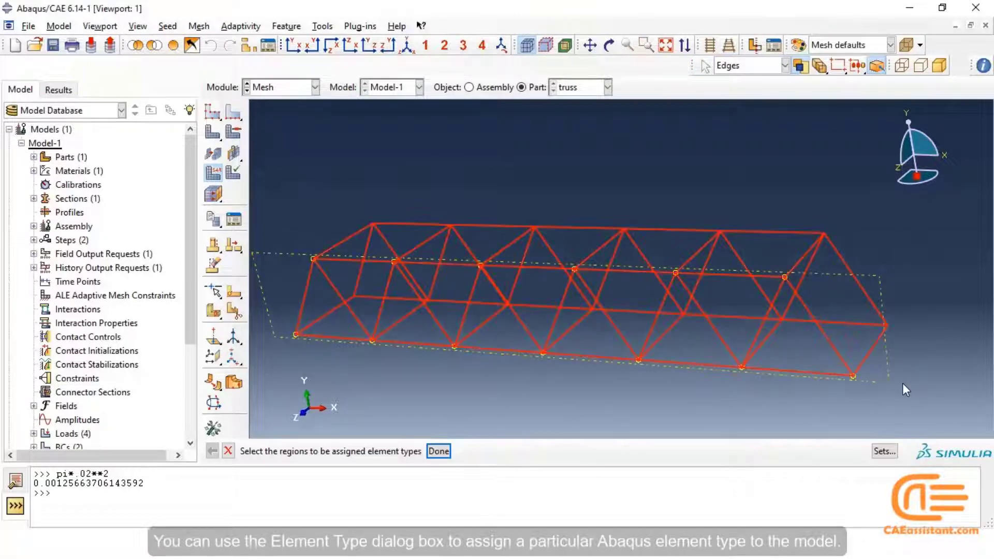
left_click(447, 449)
scroll(164, 188, "down", 2)
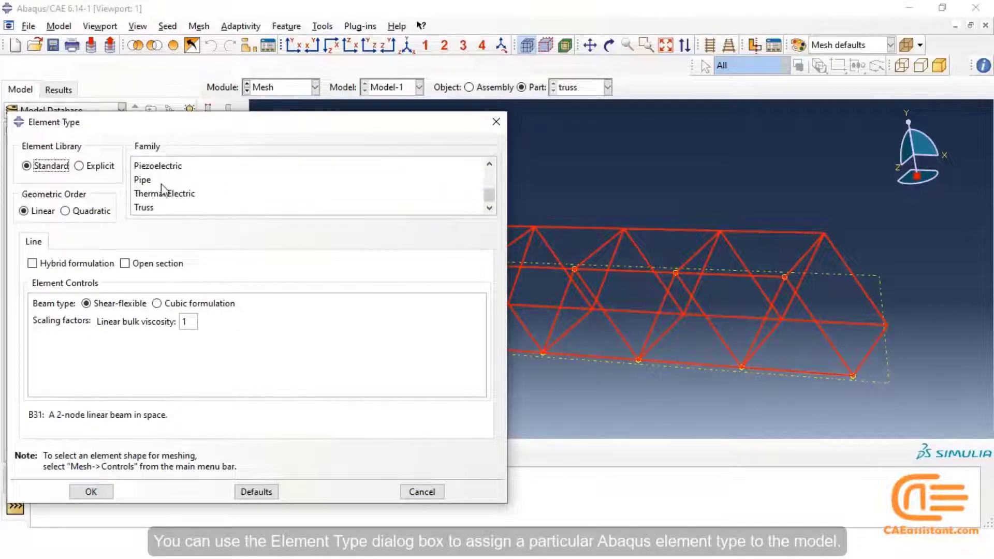
scroll(158, 197, "up", 1)
scroll(152, 205, "down", 1)
left_click(150, 208)
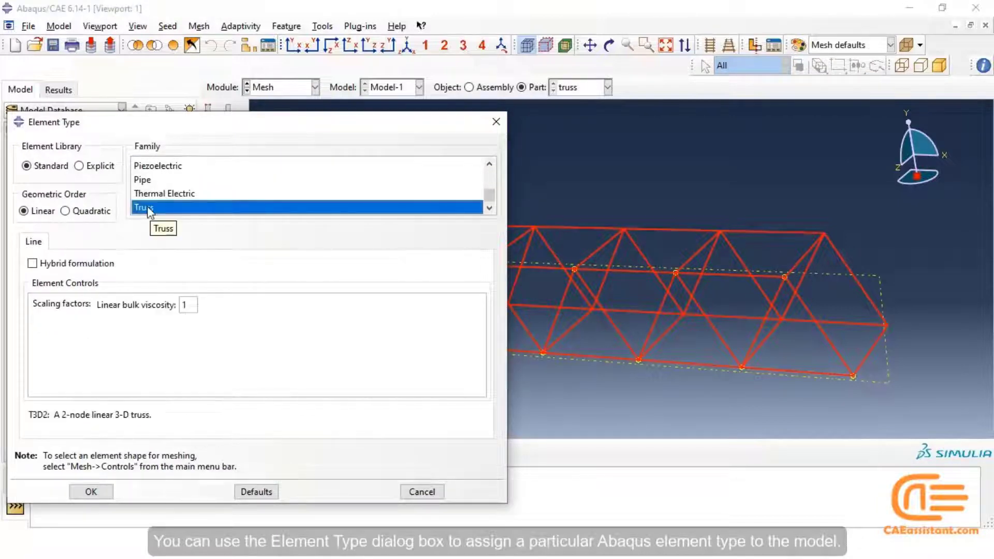
left_click(92, 492)
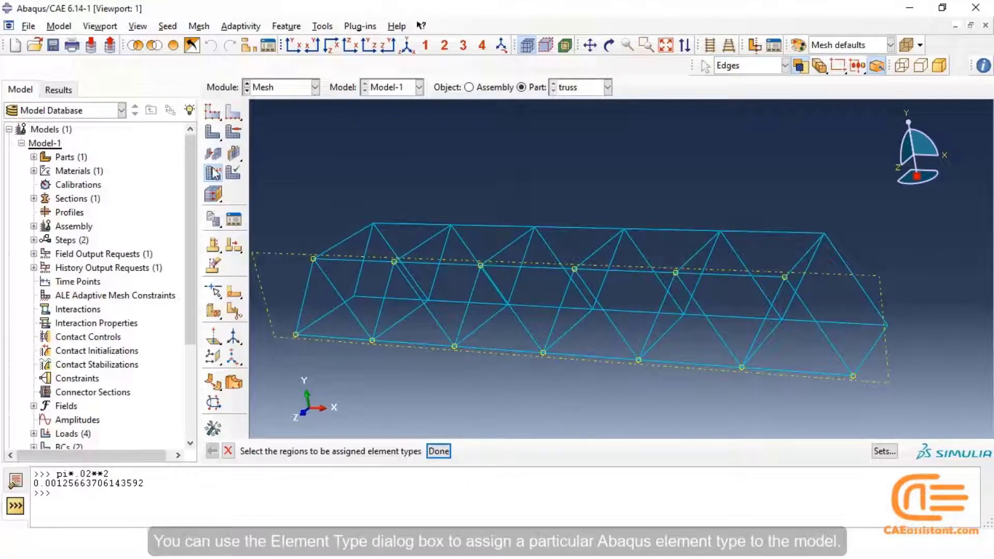
Step: In the Job module, create a full analysis job named truss_static for Model-1 with the default submission settings
left_click(305, 83)
left_click(272, 211)
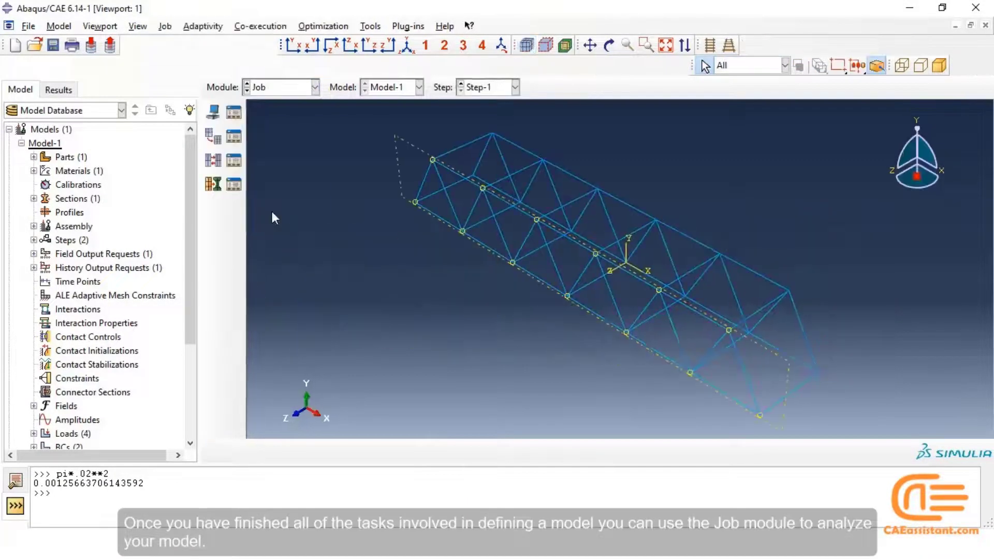
left_click(214, 111)
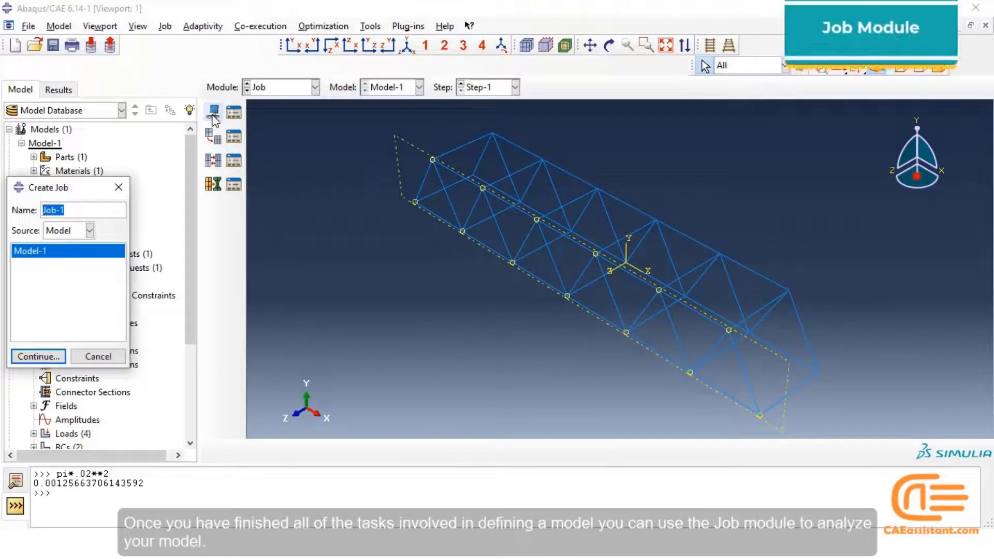
type("t")
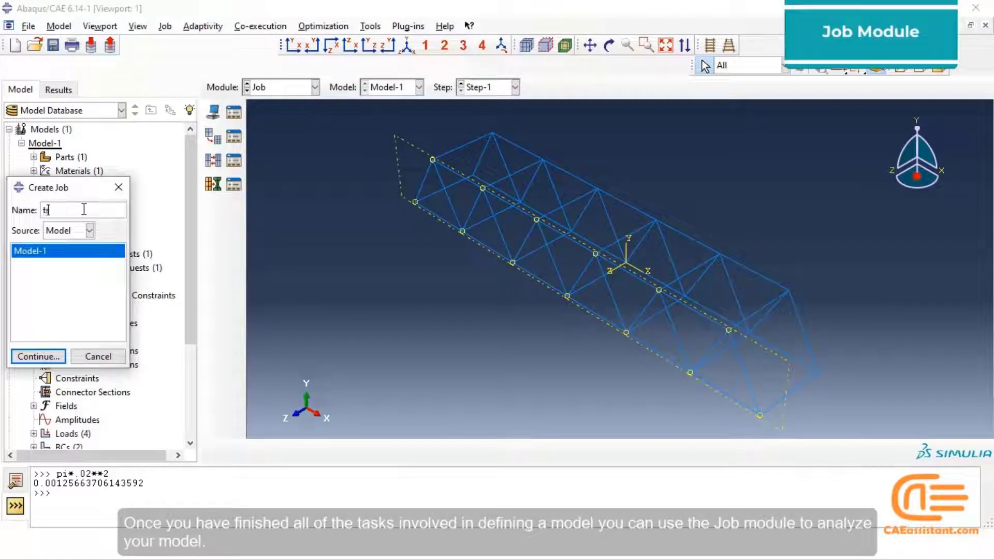
type("russ")
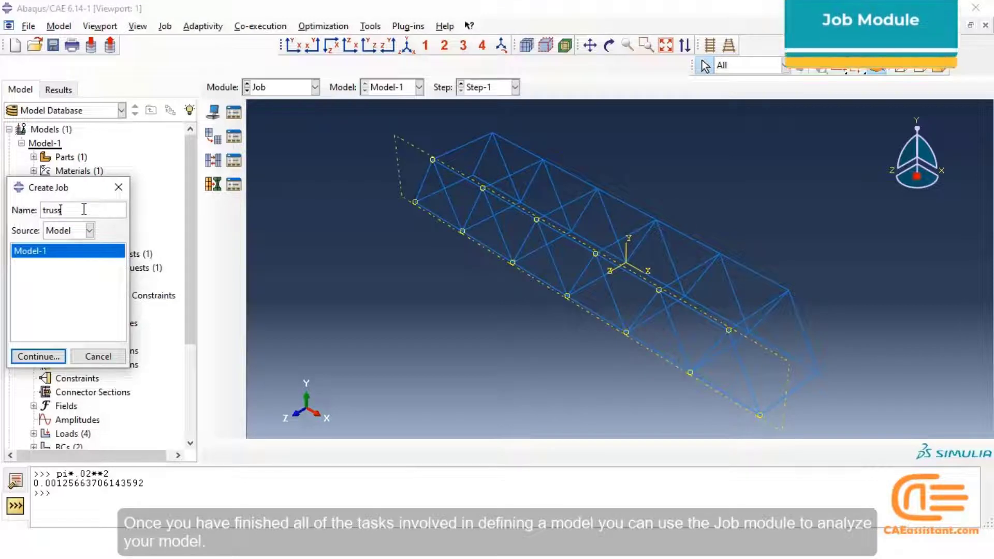
type("_static")
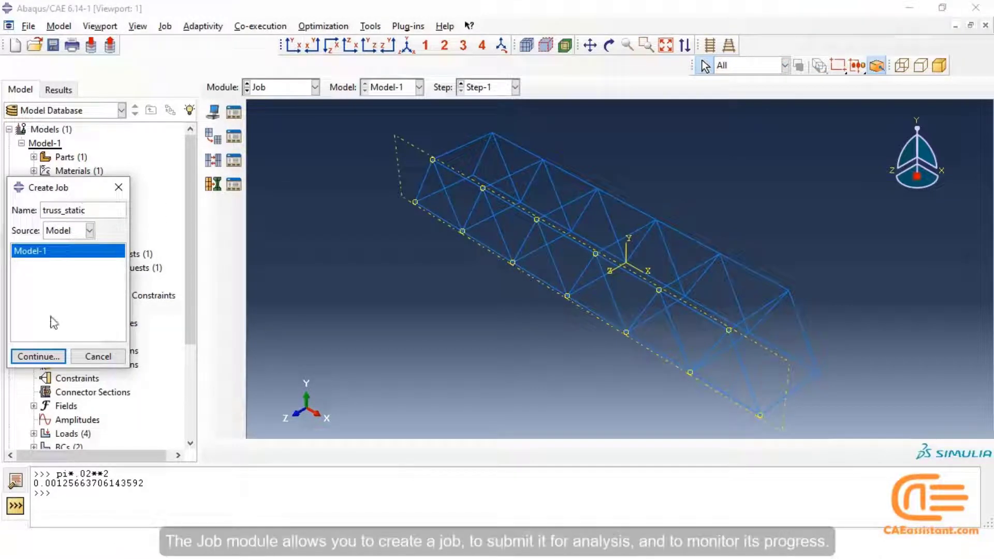
left_click(51, 358)
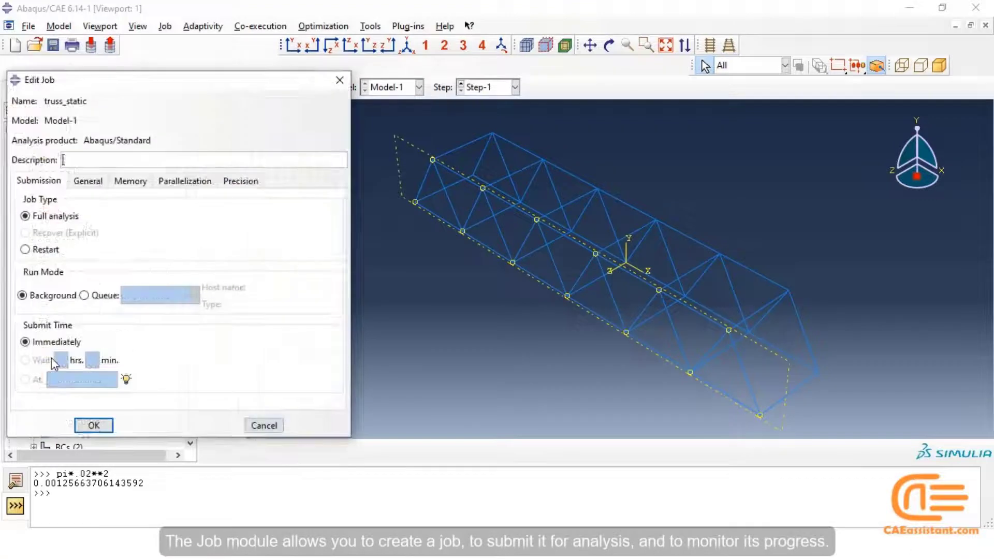
left_click(104, 429)
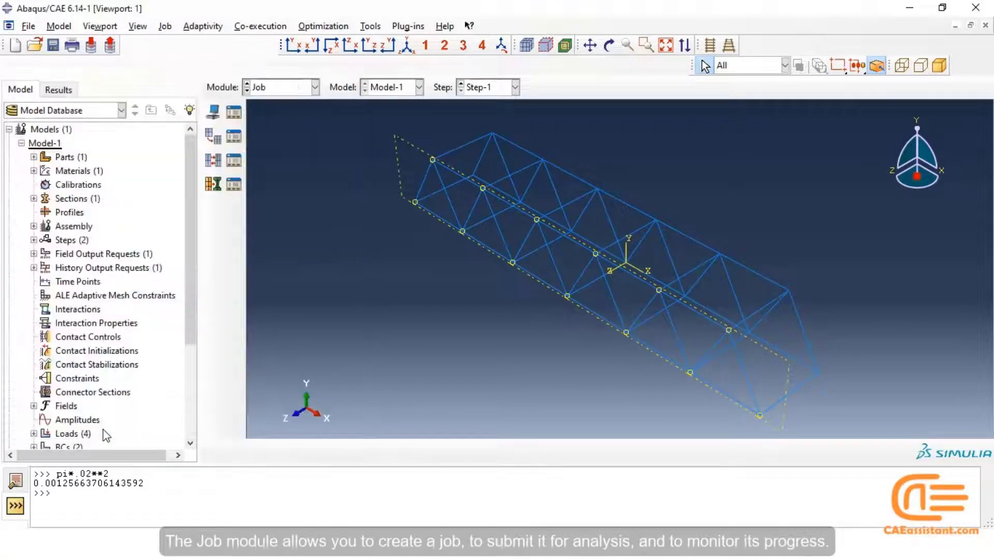
Step: Submit the truss_static job for analysis and open its results in the Visualization module
left_click(238, 115)
left_click(341, 165)
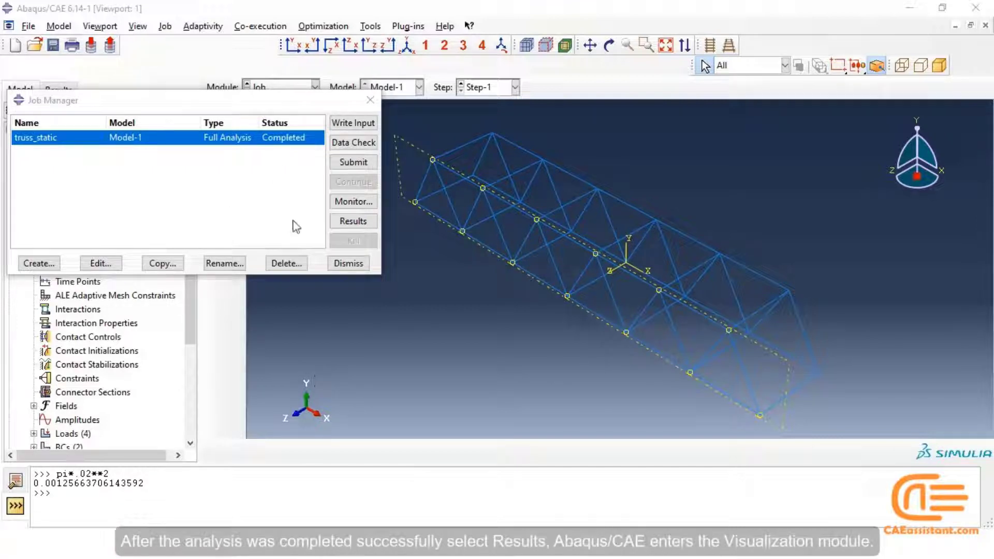
left_click(353, 221)
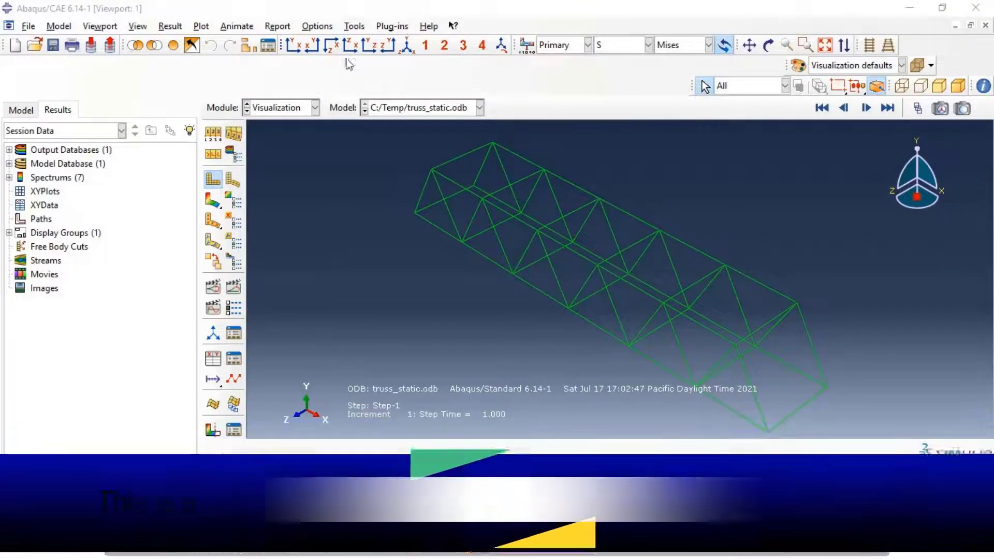
Step: Plot contours on the deformed truss and set the primary field output variable to displacement U, Magnitude
left_click(213, 201)
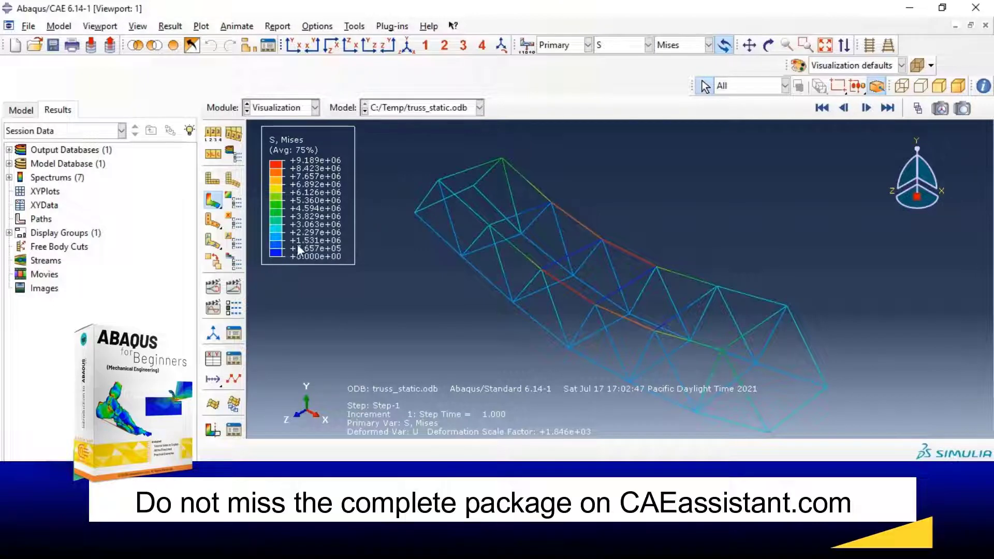
left_click(647, 45)
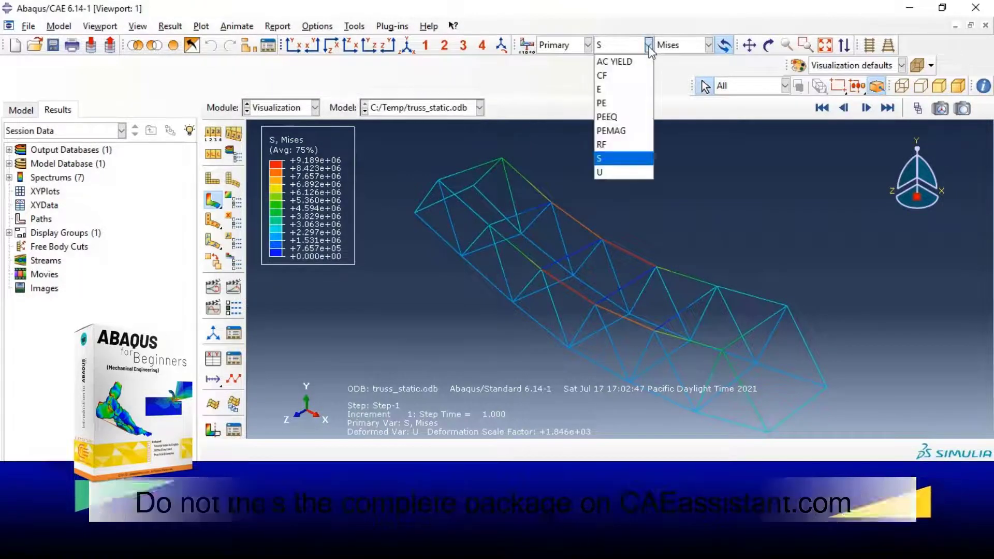
left_click(626, 172)
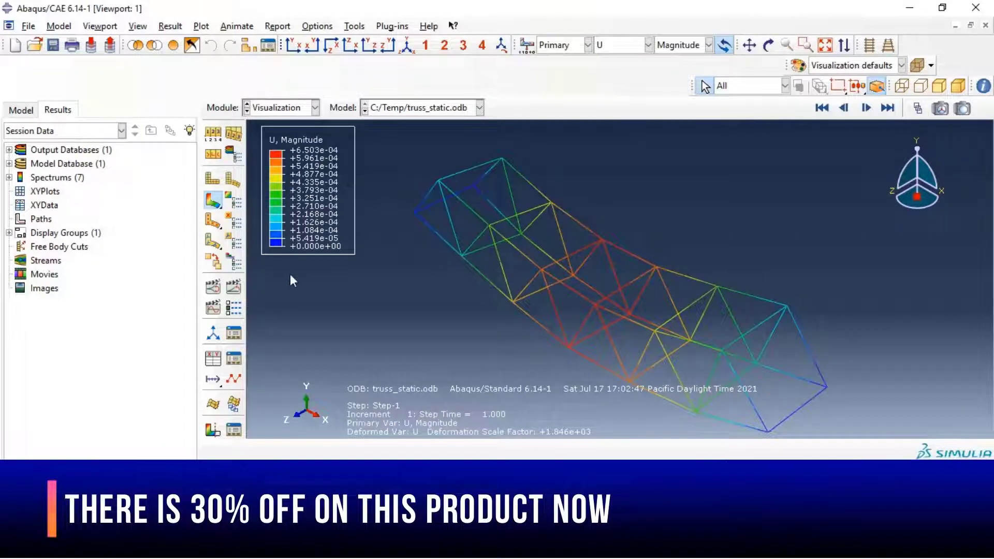
Step: Start a time history animation of the displacement contours and slow its frame rate to near the slow end, keeping Loop mode
left_click(213, 287)
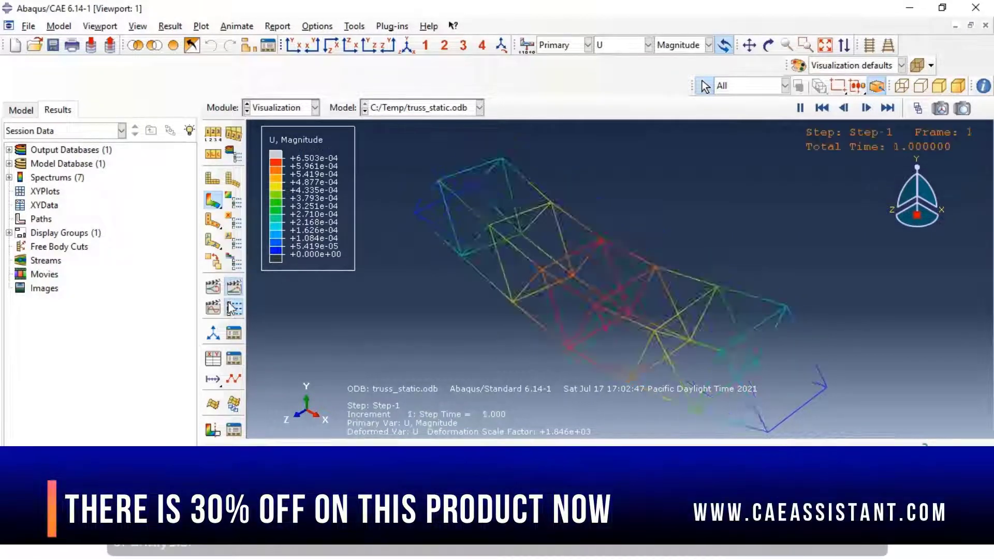
left_click(234, 309)
left_click_drag(222, 263, 55, 264)
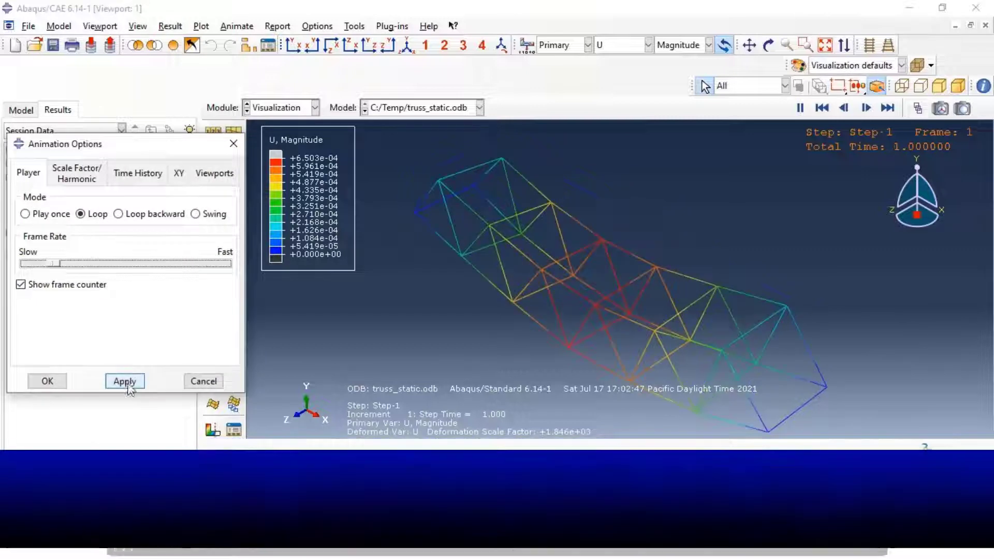
left_click(125, 381)
left_click(47, 381)
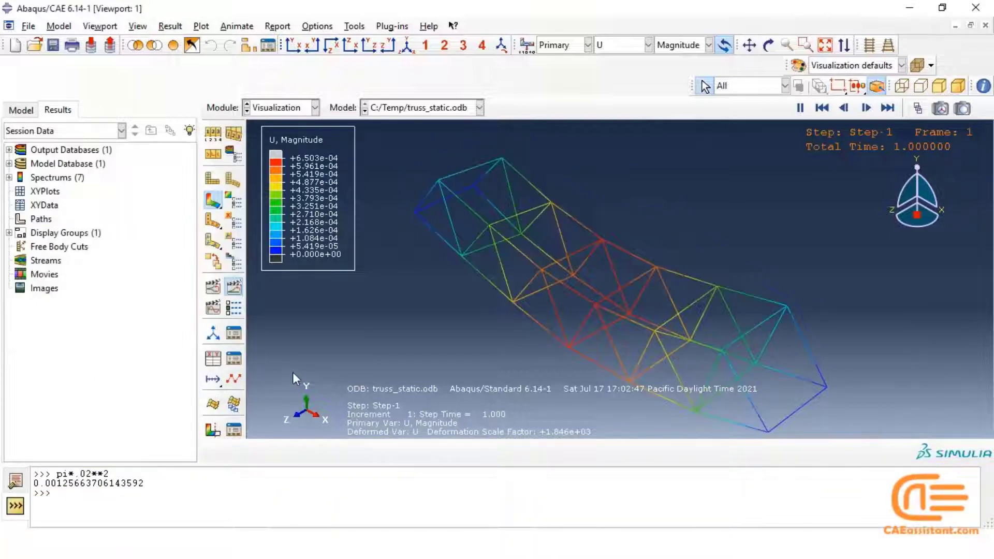